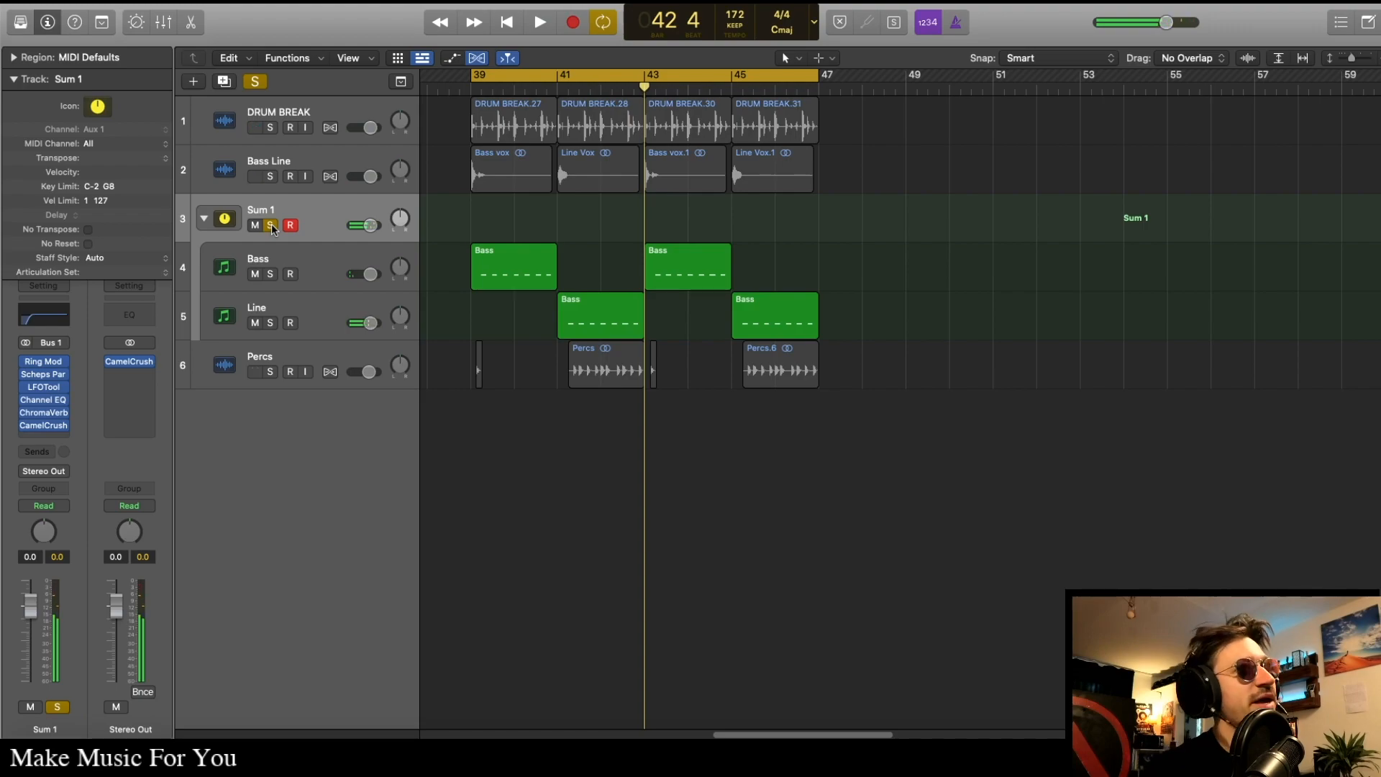
Step: Solo the Bass Line track instead of Sum 1 and bypass its Pitch Shifter and ChromaVerb effects
click(271, 225)
click(272, 177)
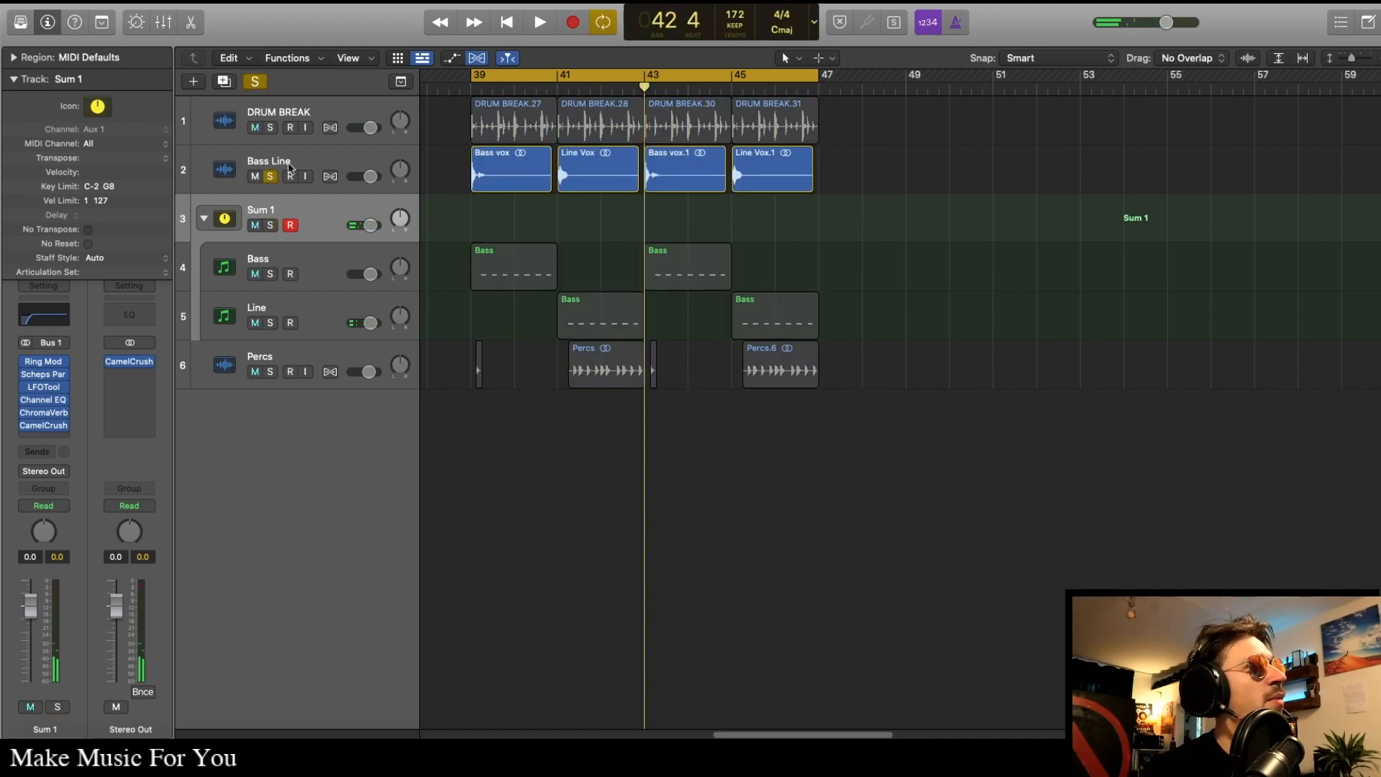
click(286, 153)
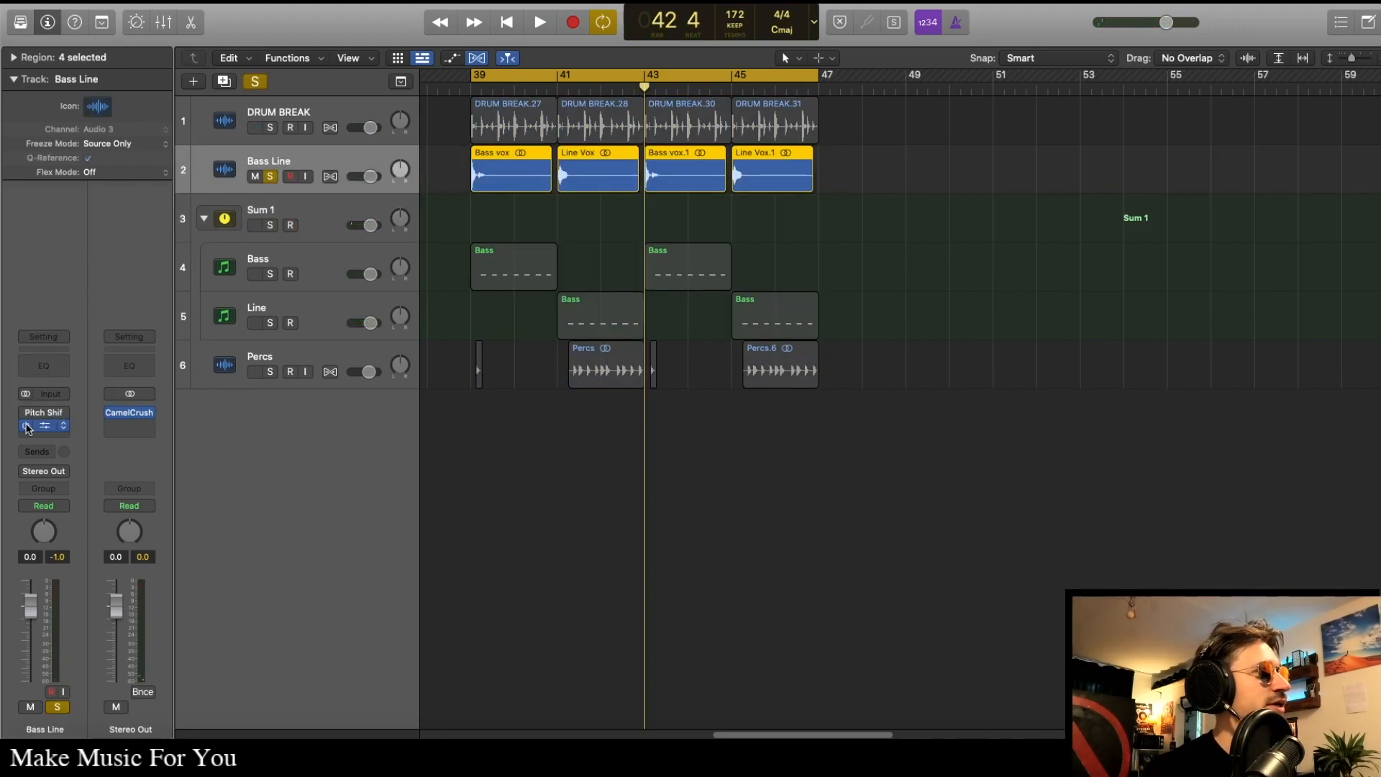
Step: Play back the soloed, unprocessed vocal recordings on the Bass Line track and deselect its regions
key(space)
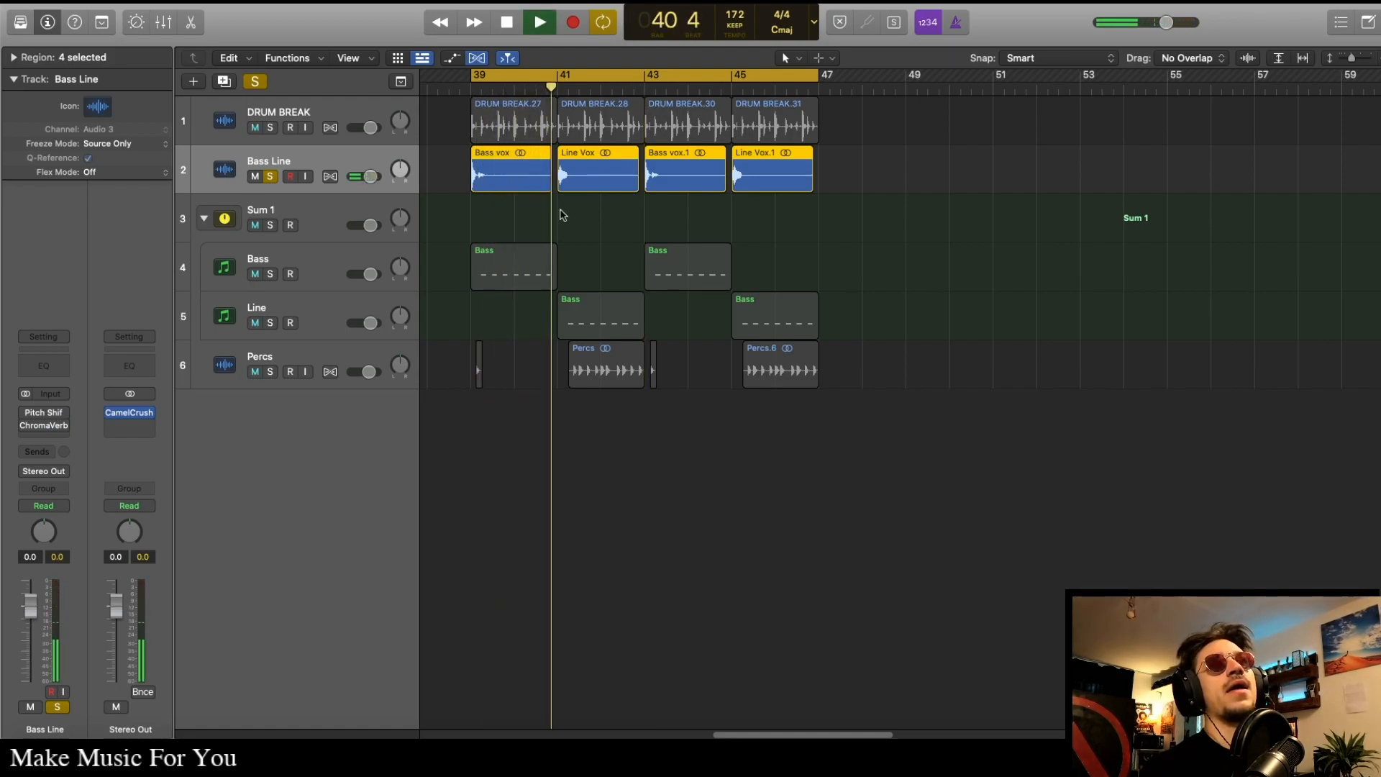
key(space)
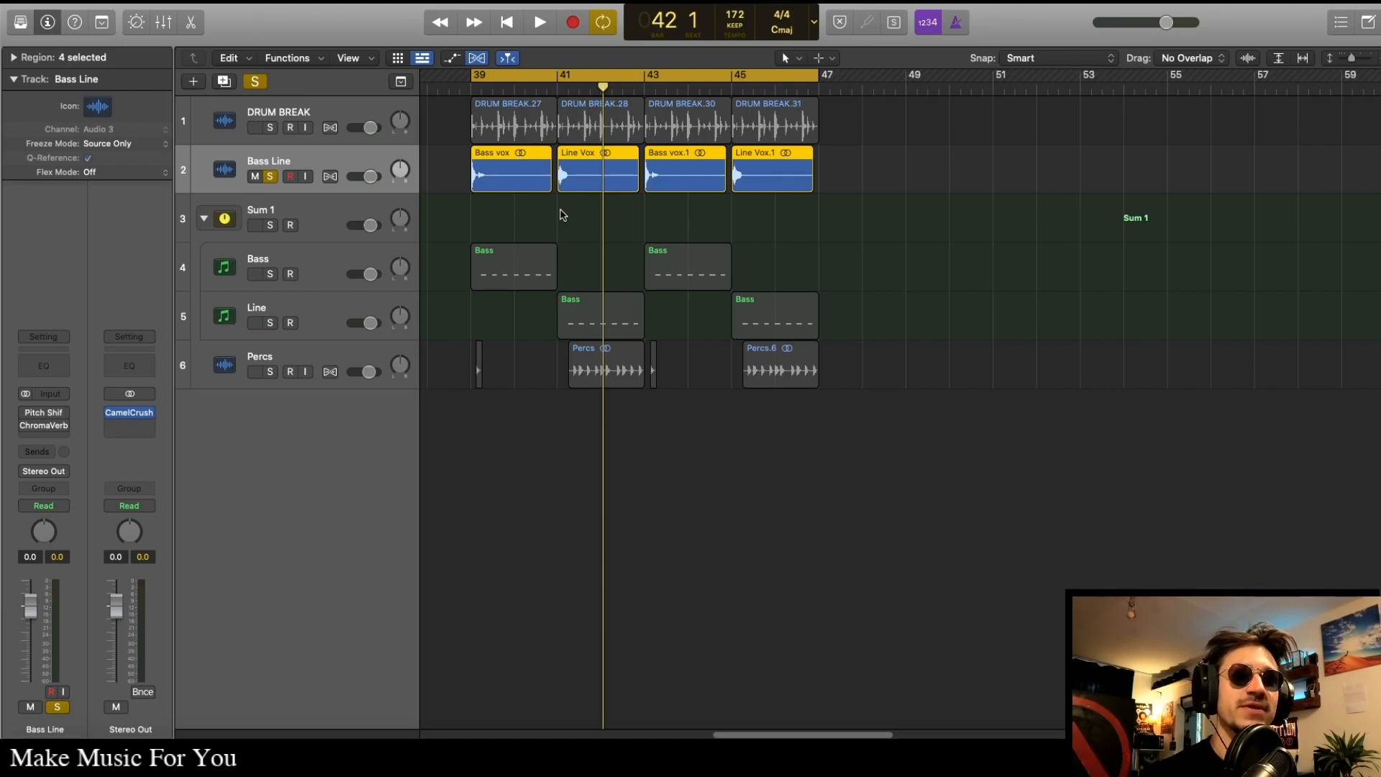
click(562, 214)
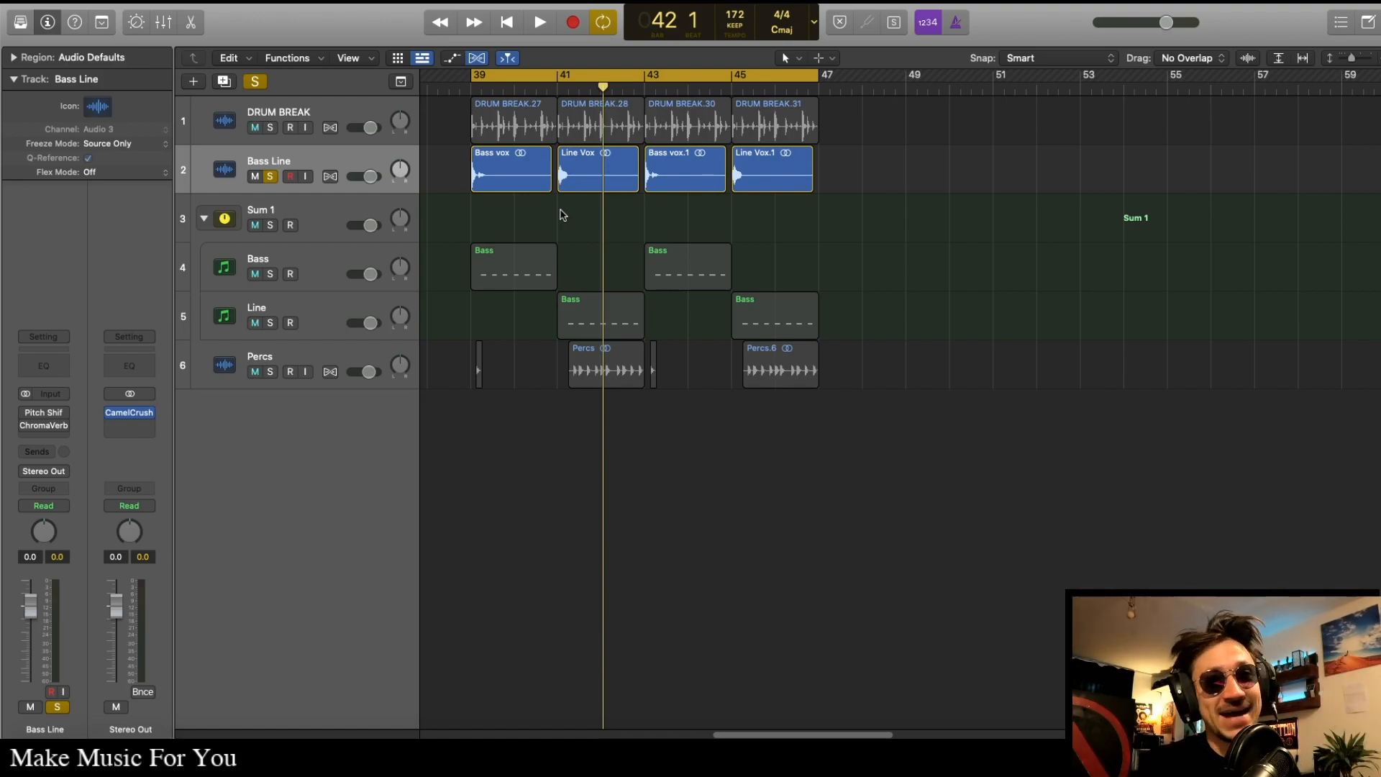
Step: Add the Bass and Line tracks to the solo and collapse the track parameters
click(288, 279)
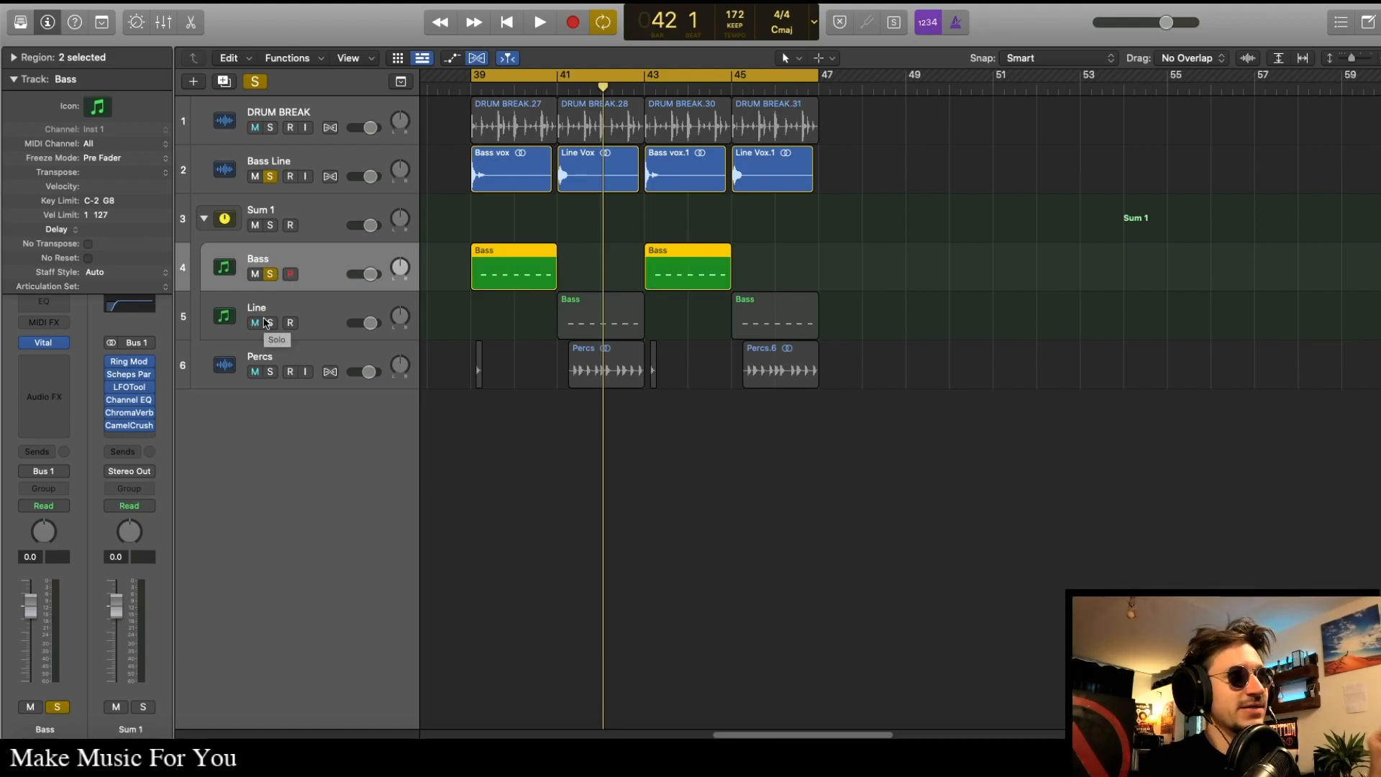
click(267, 322)
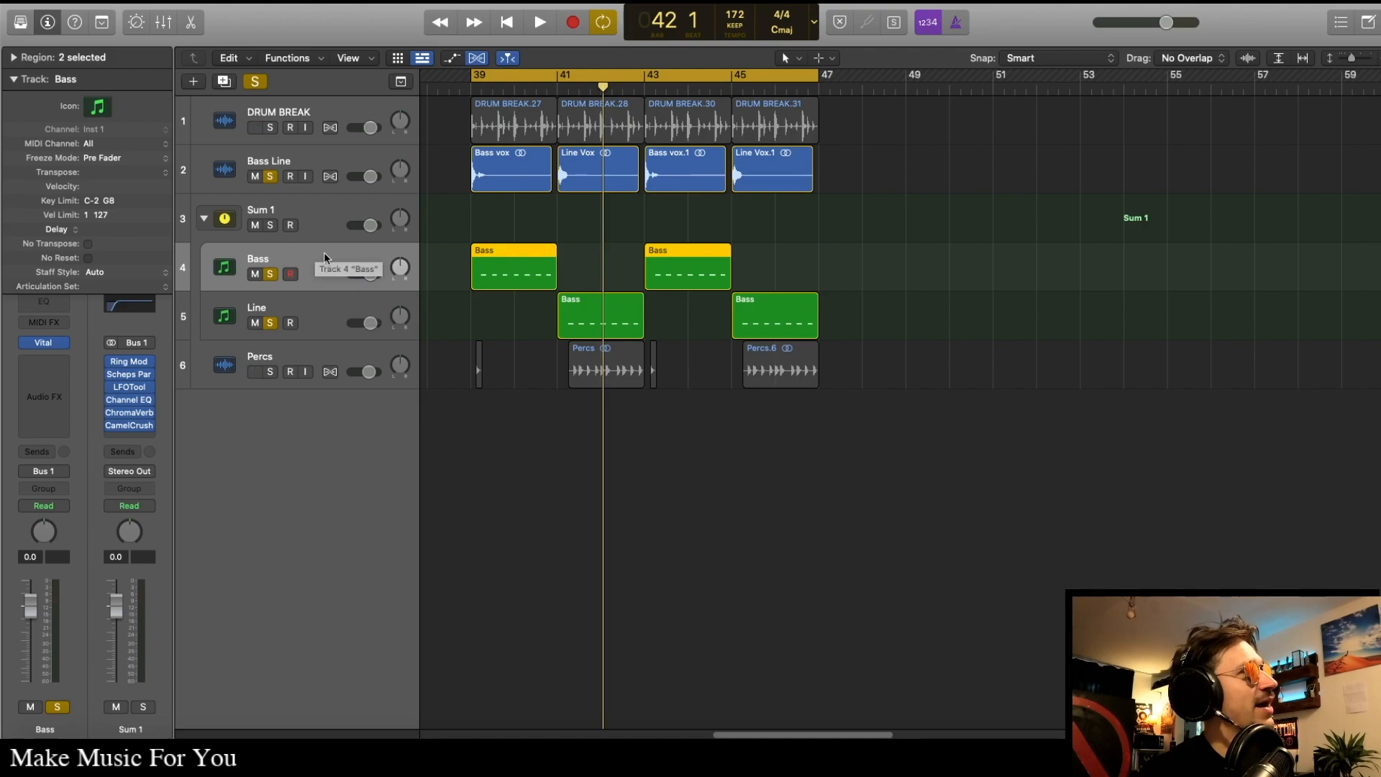
click(14, 79)
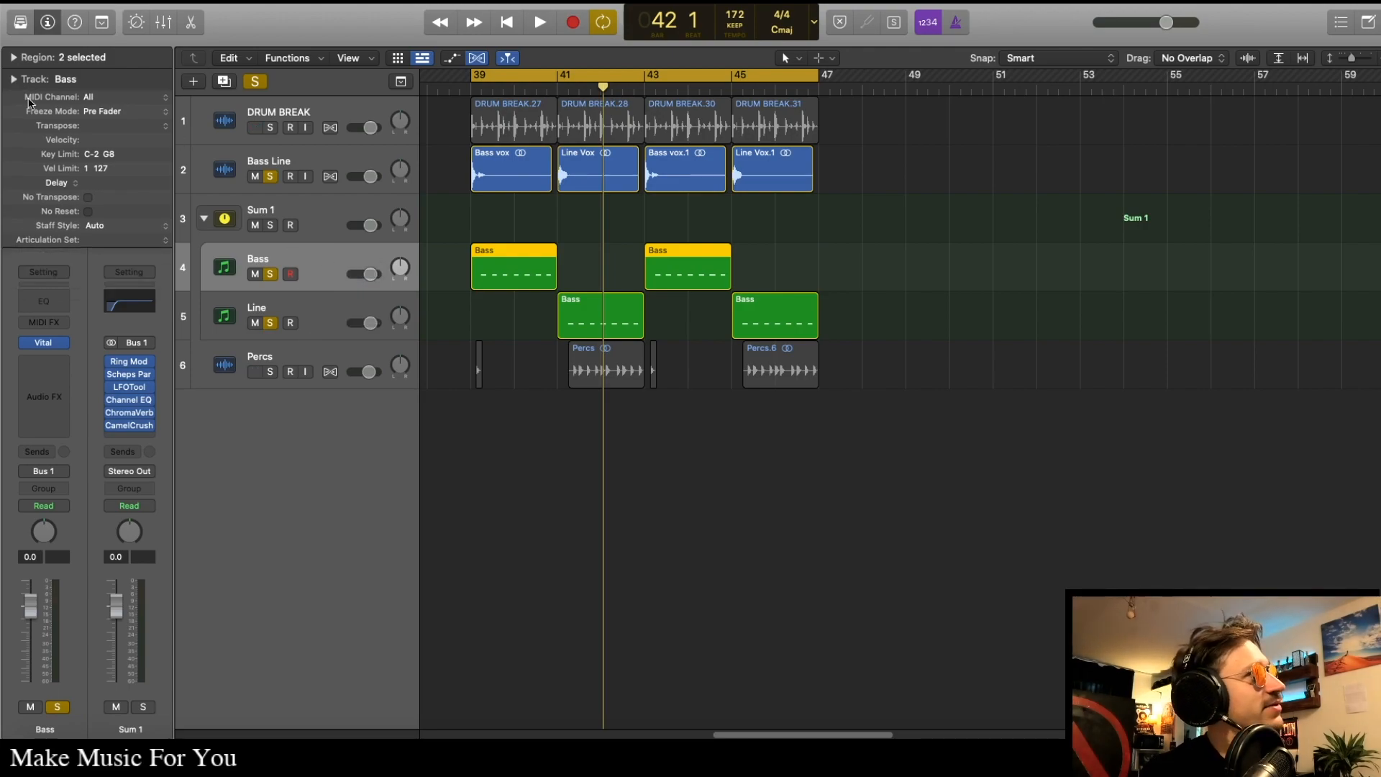
Step: Turn Pitch Shifter and ChromaVerb back on for the Bass Line track and open the Pitch Shifter settings
click(301, 315)
click(302, 158)
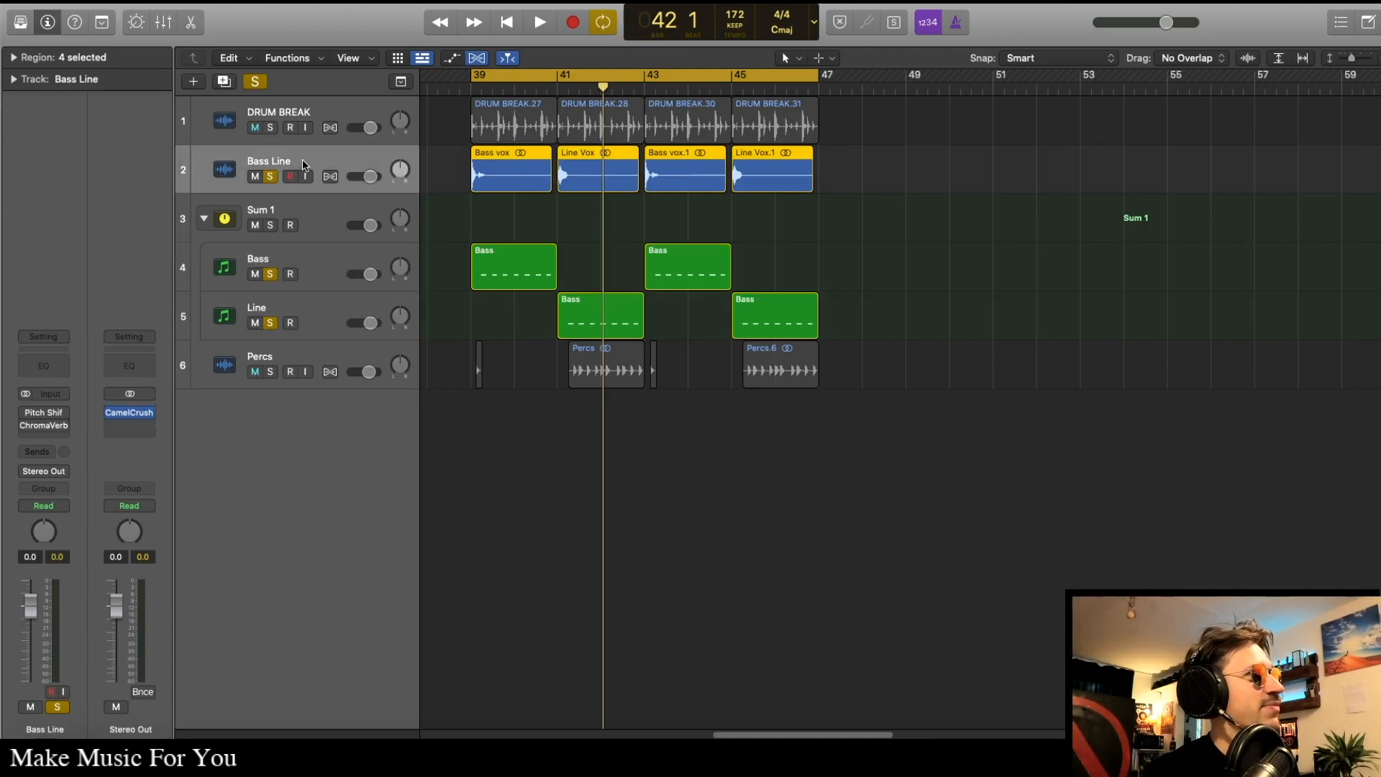
mouse_move(24, 415)
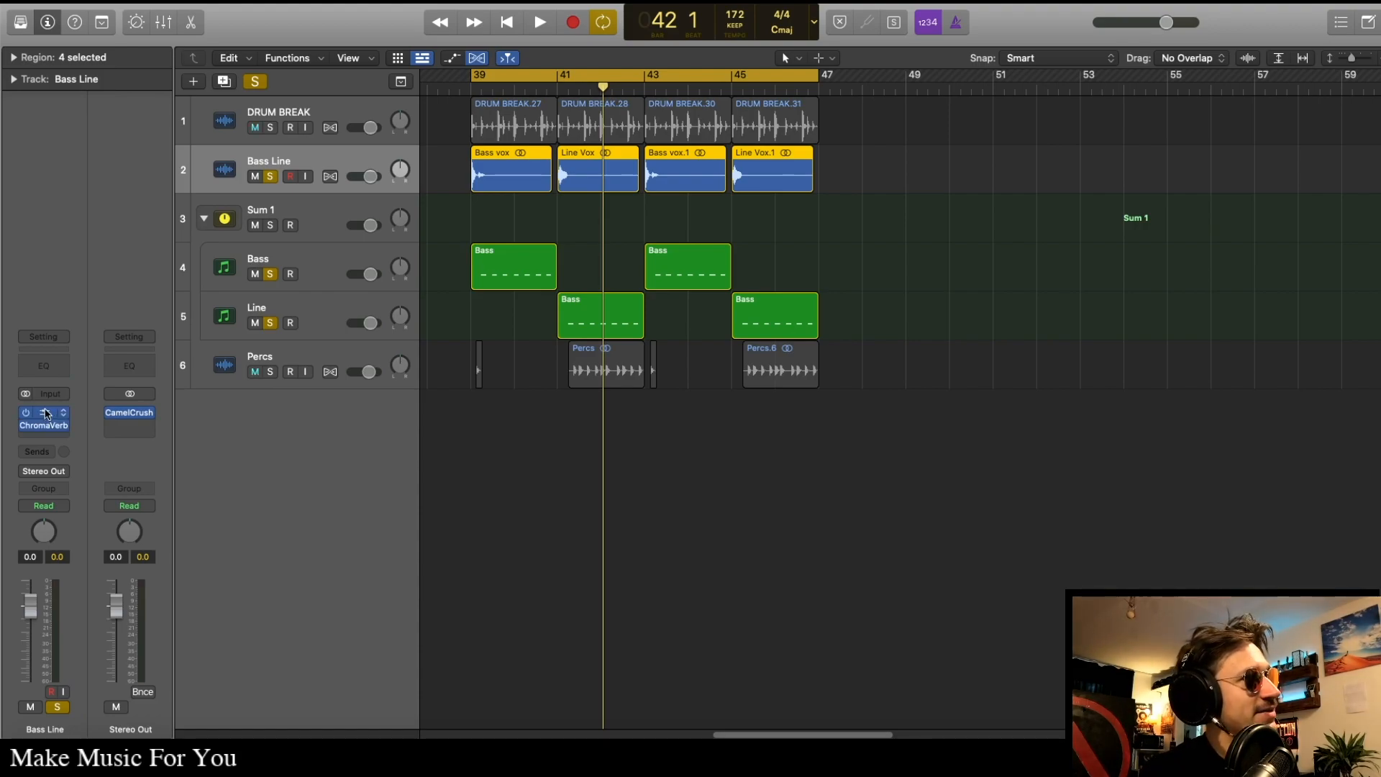
click(45, 414)
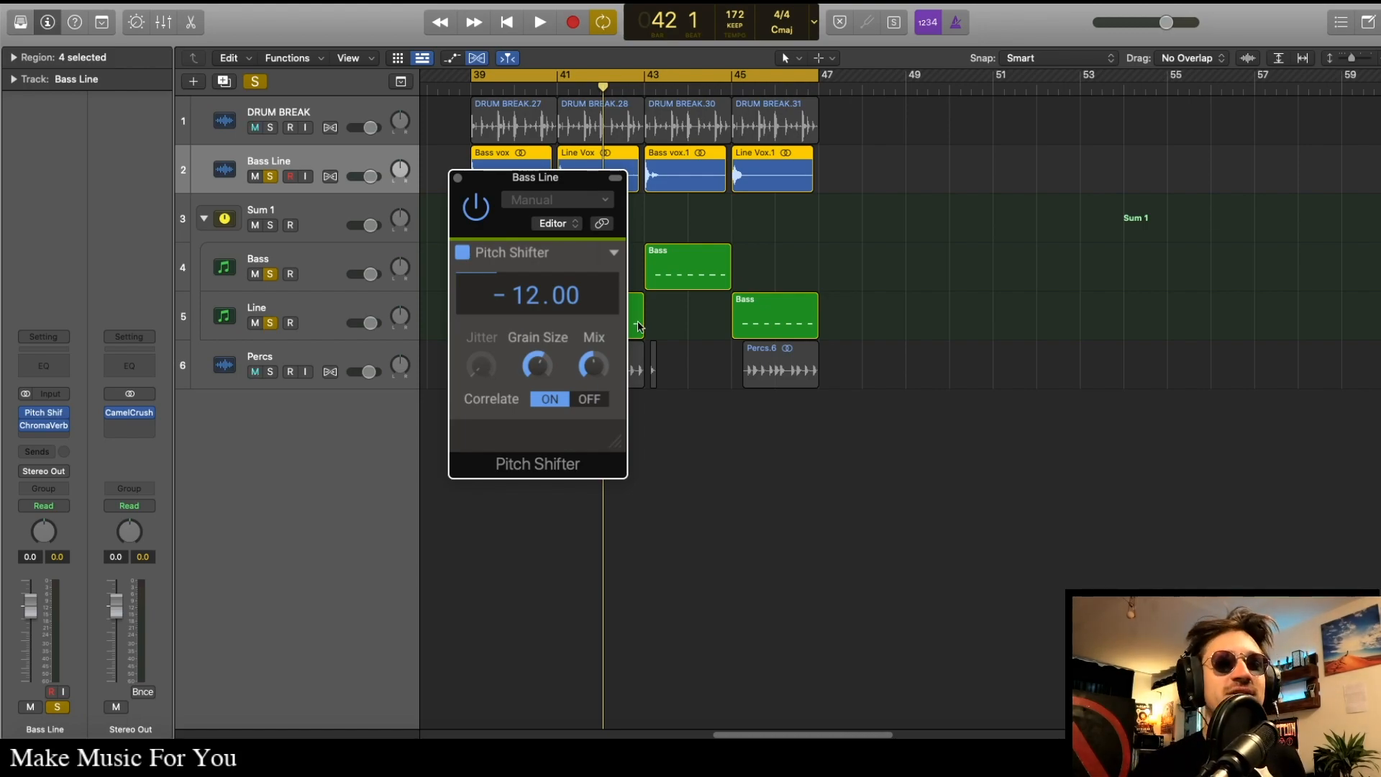
Step: Play back the vocal layered with the Bass and Line synths and close the Pitch Shifter
key(space)
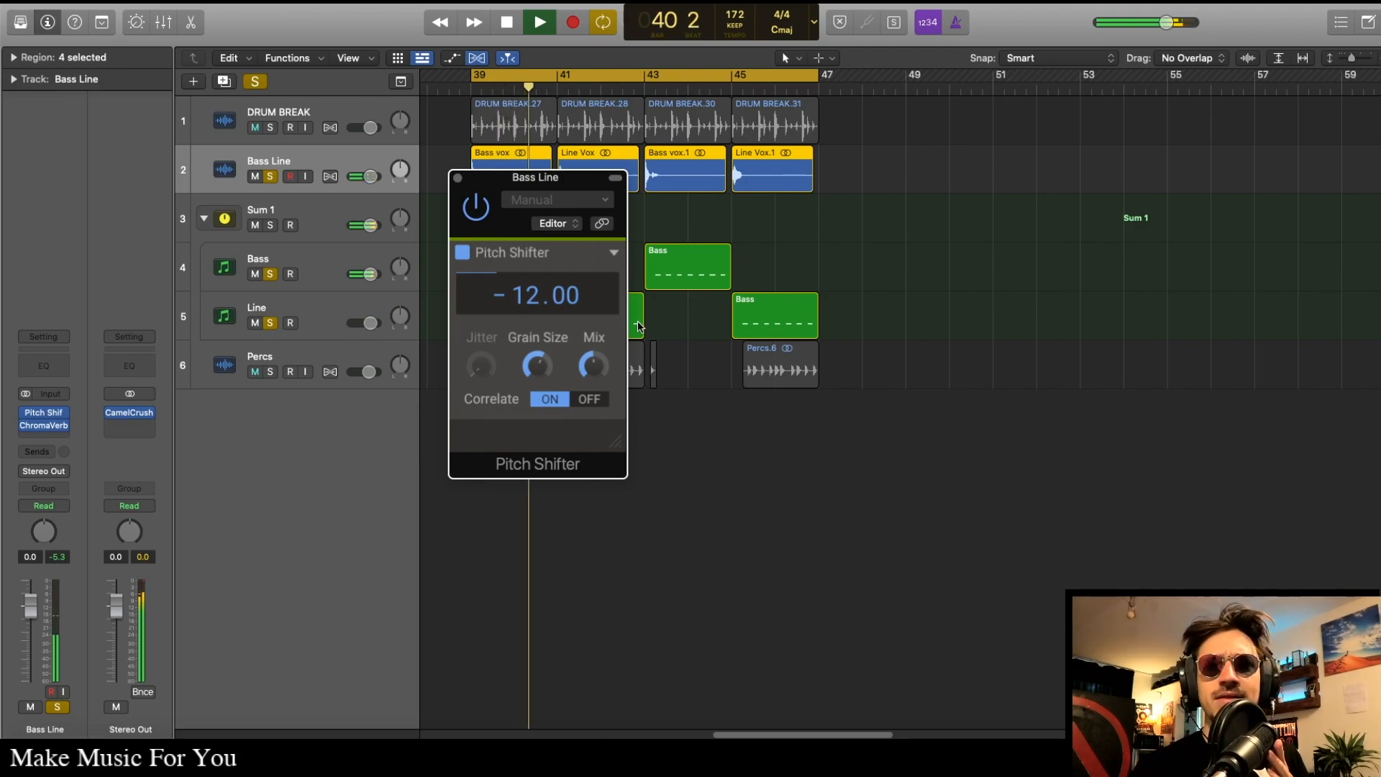
key(space)
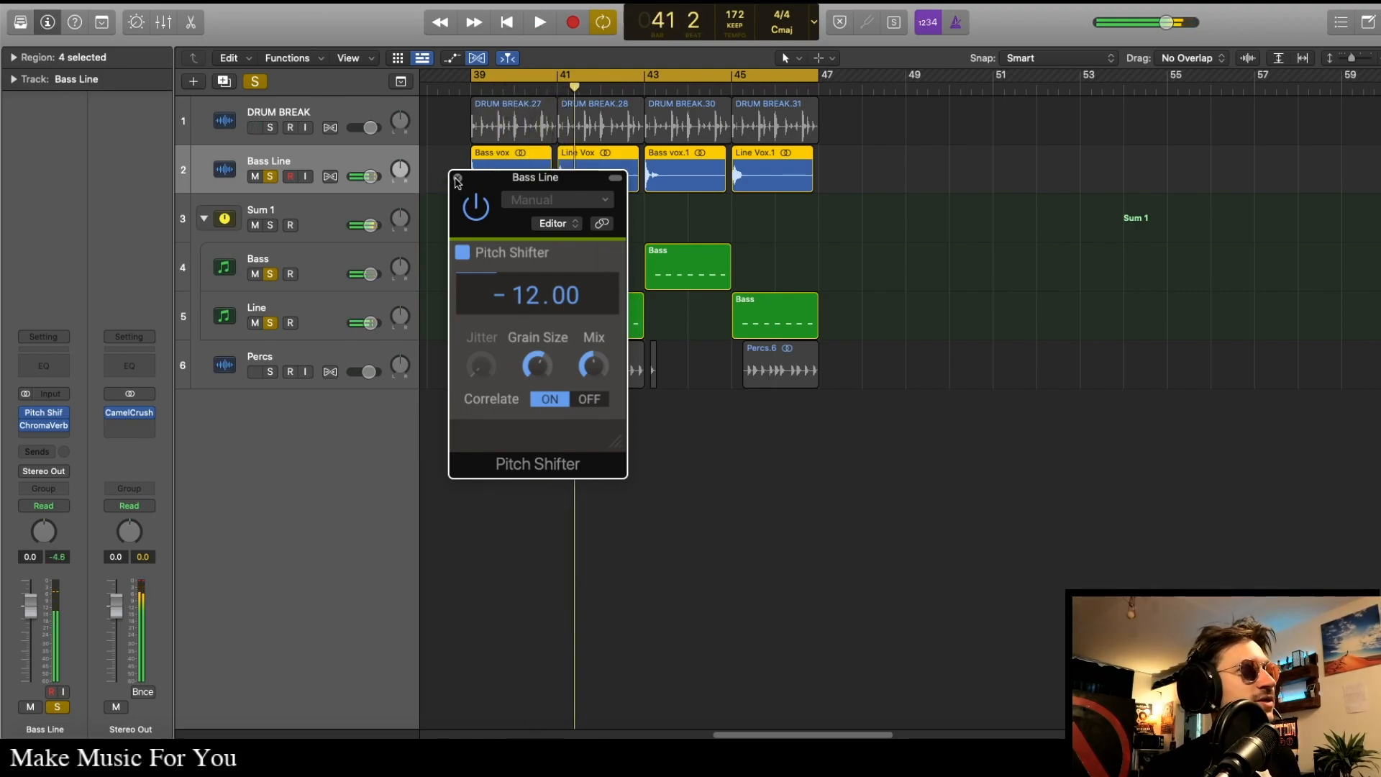
click(458, 178)
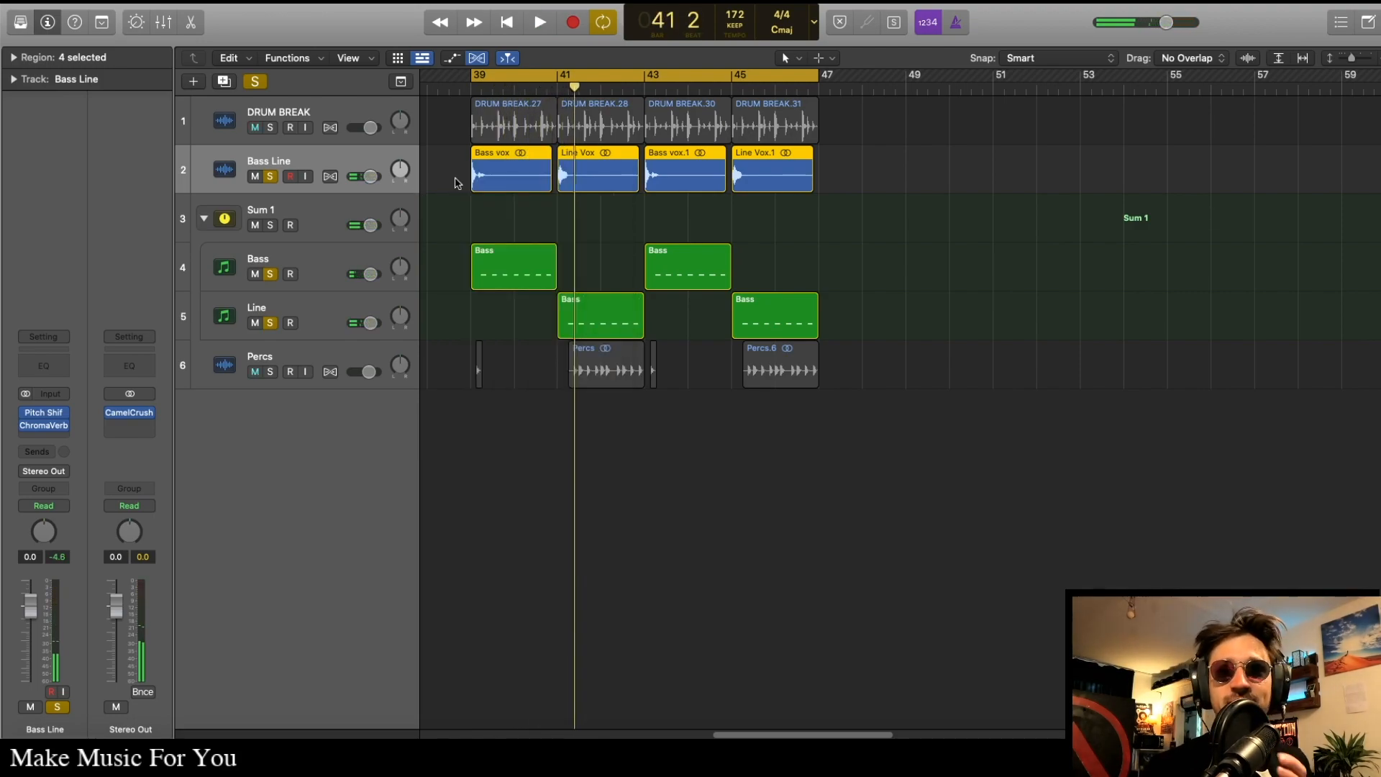
Step: Open the Bass track's Vital synth and solo only that track to audition its sound
click(308, 268)
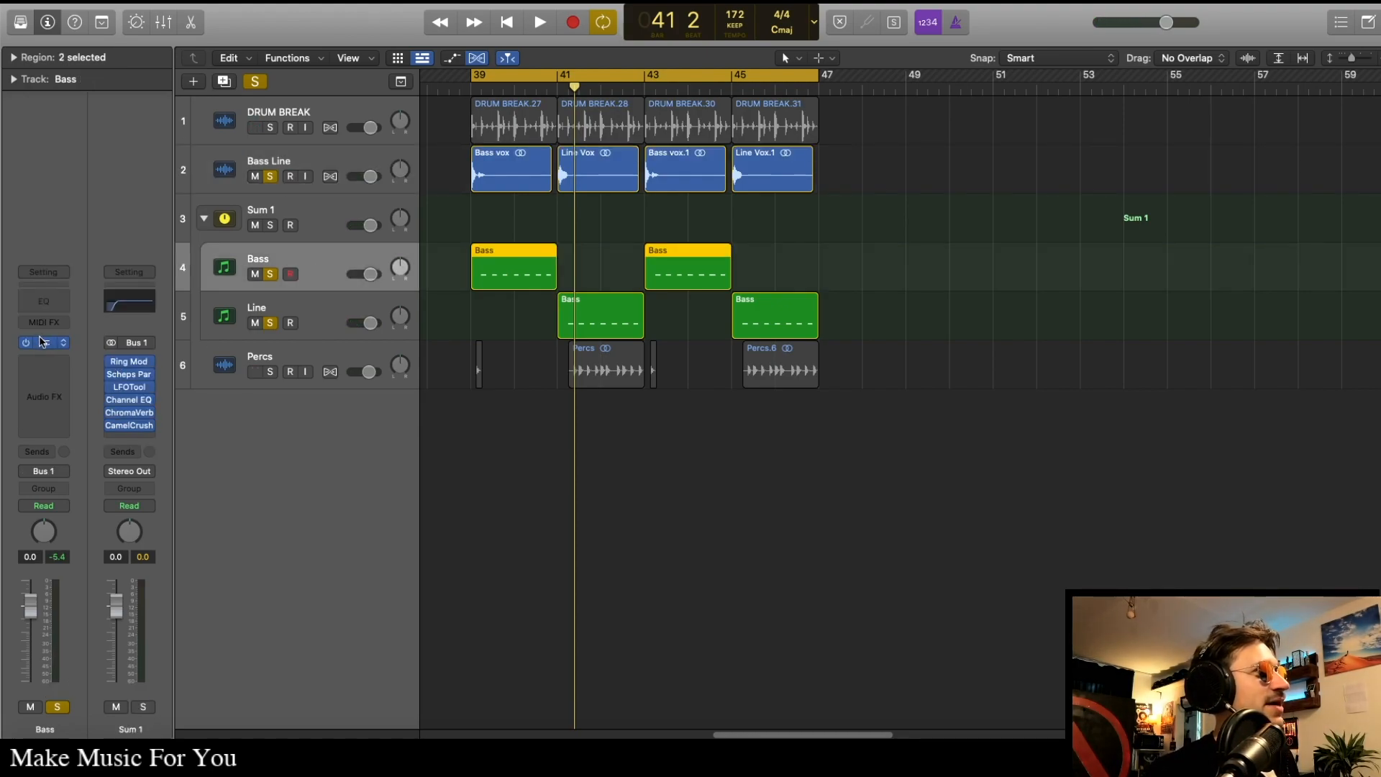
key(v)
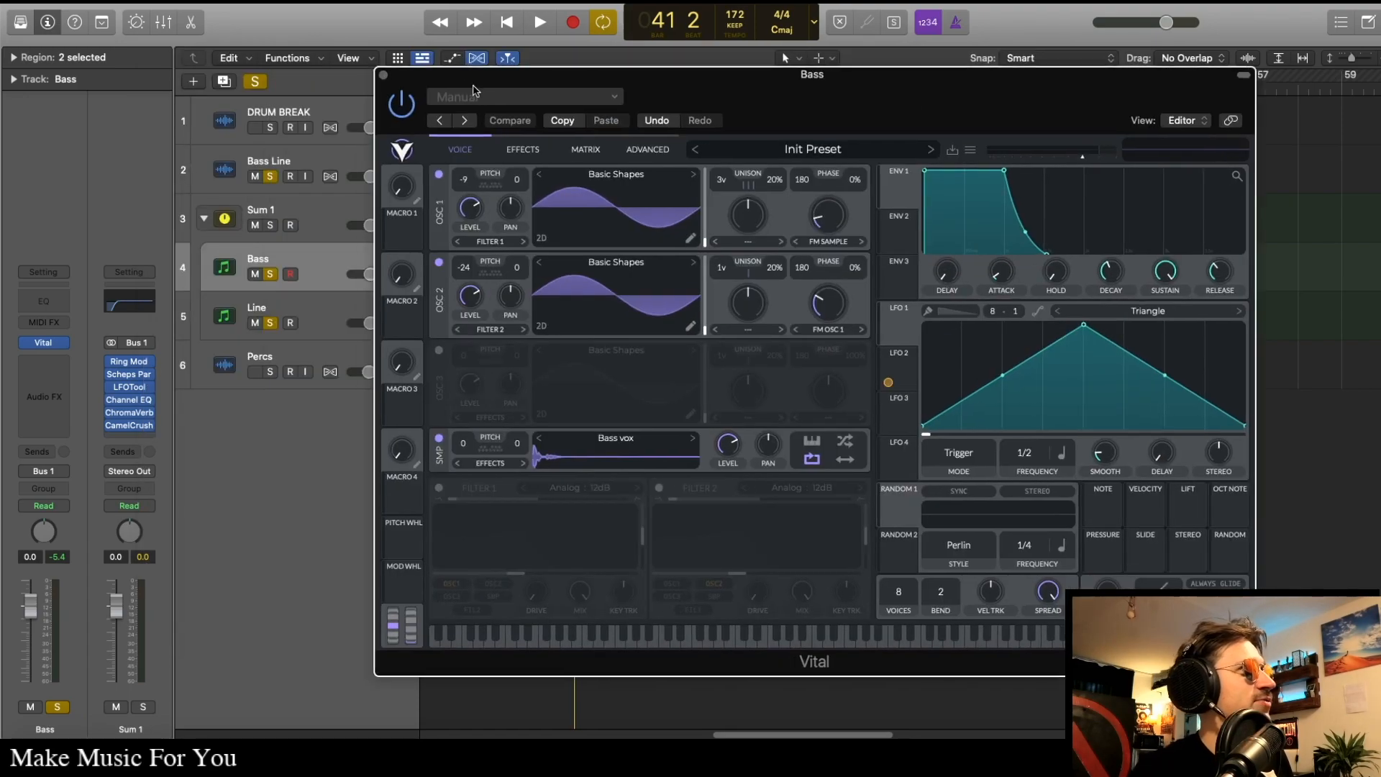
click(270, 270)
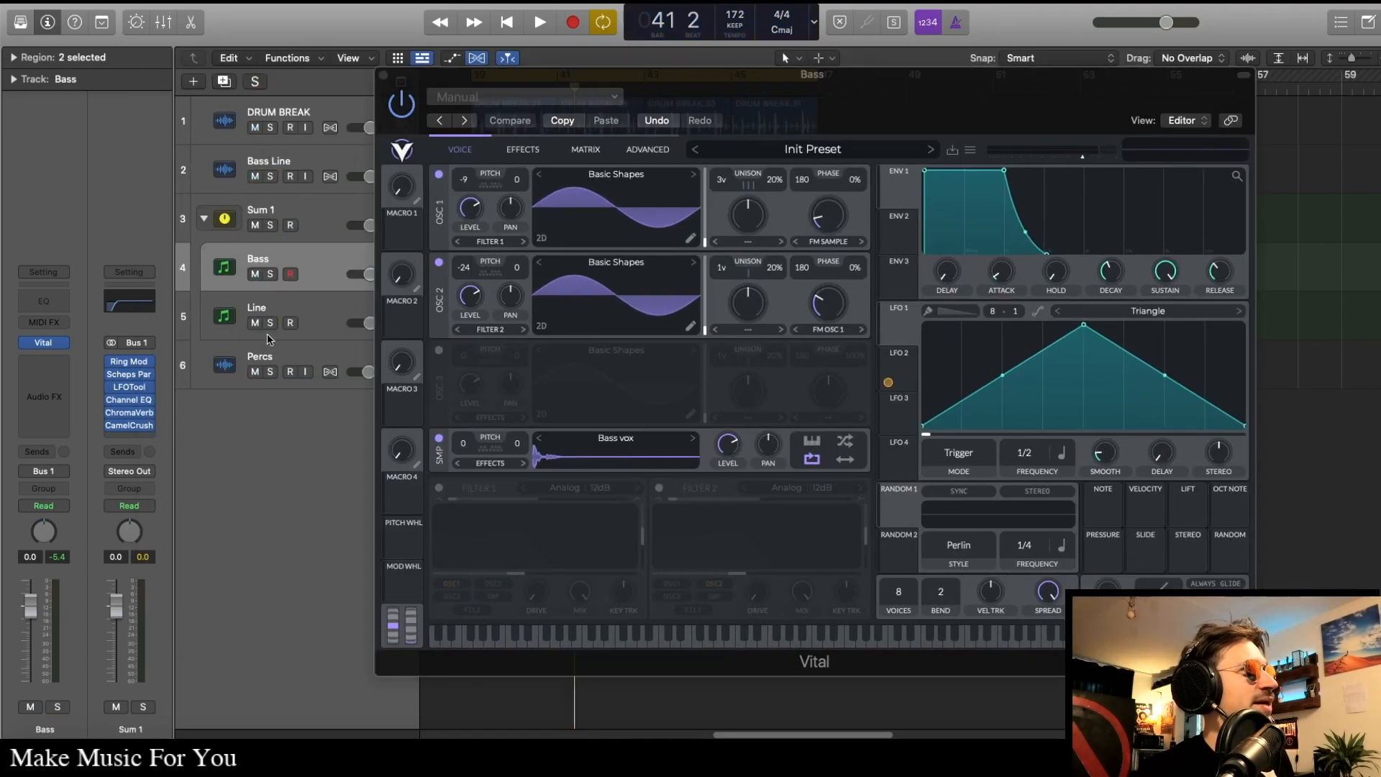
click(271, 272)
key(space)
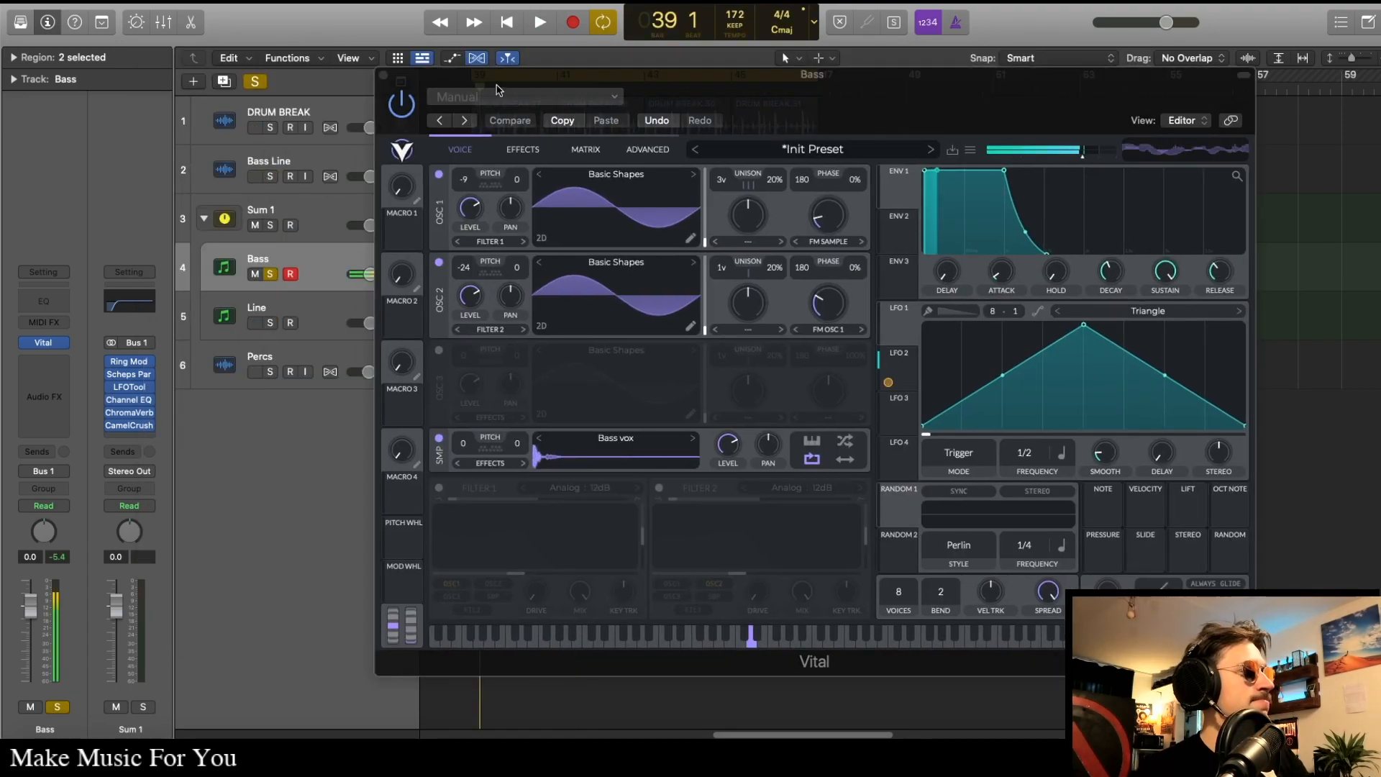
Step: Bypass the LFOTool effect on the Sum 1 channel
click(113, 388)
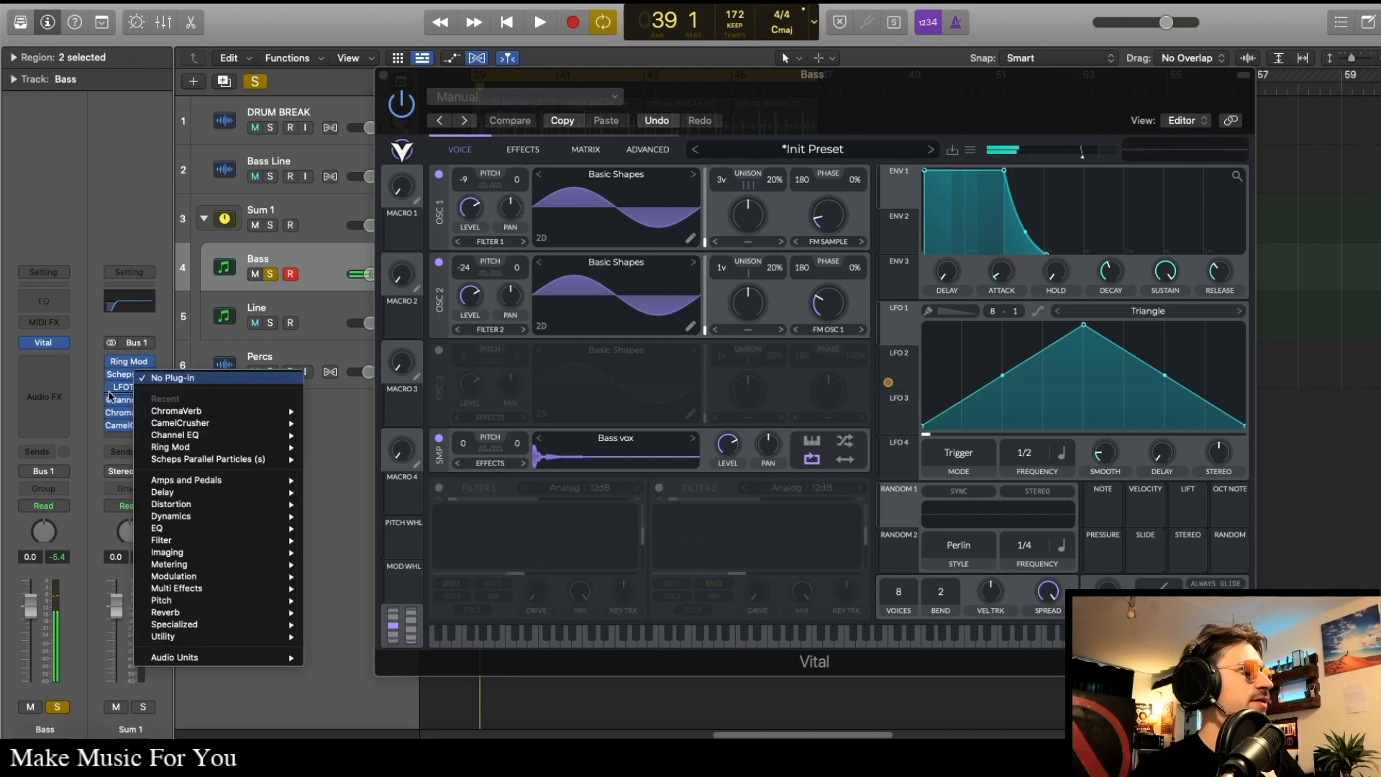
click(113, 388)
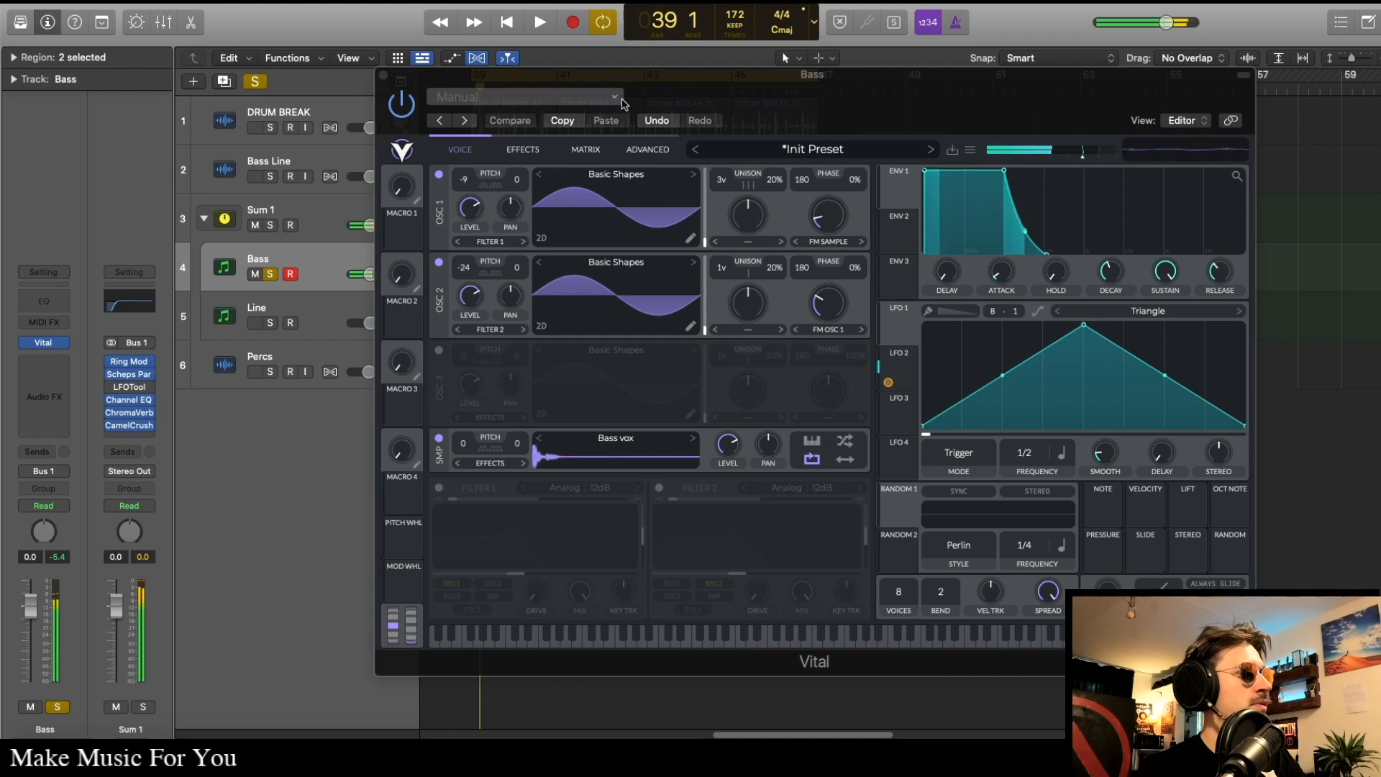
Step: Open the first region of the Bass track in the Piano Roll and close the Vital window
drag(688, 74, 562, 312)
double_click(523, 265)
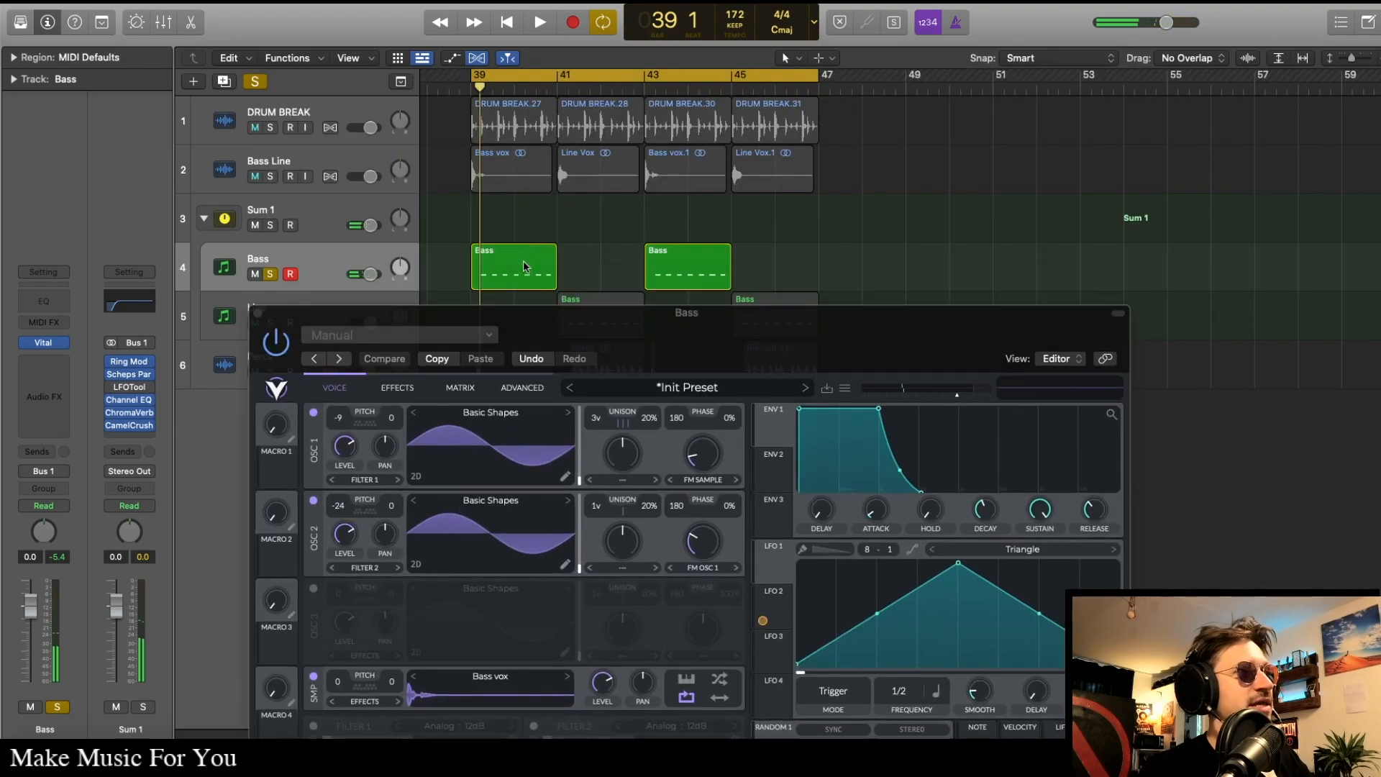
click(257, 314)
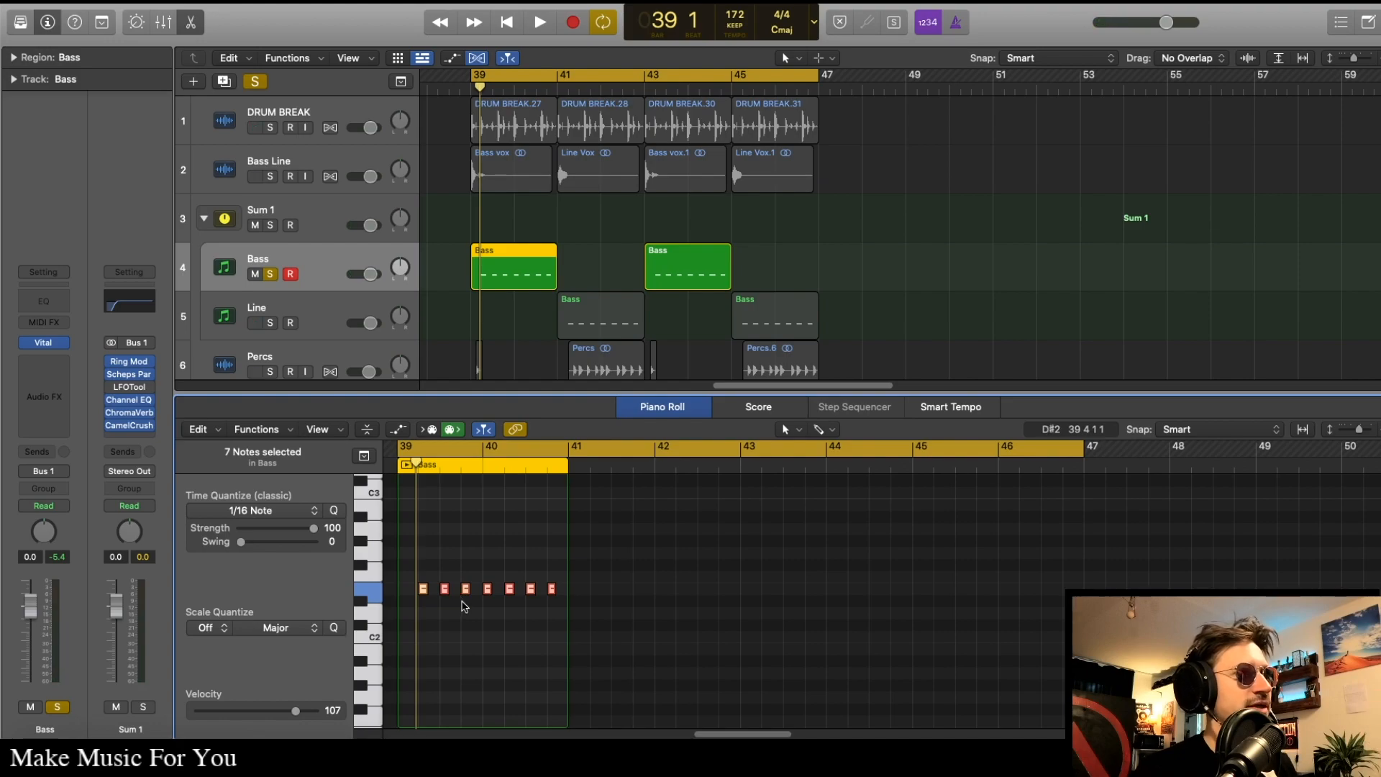
Step: Play back the Bass region's note pattern and display the notes of the first Line track region
key(space)
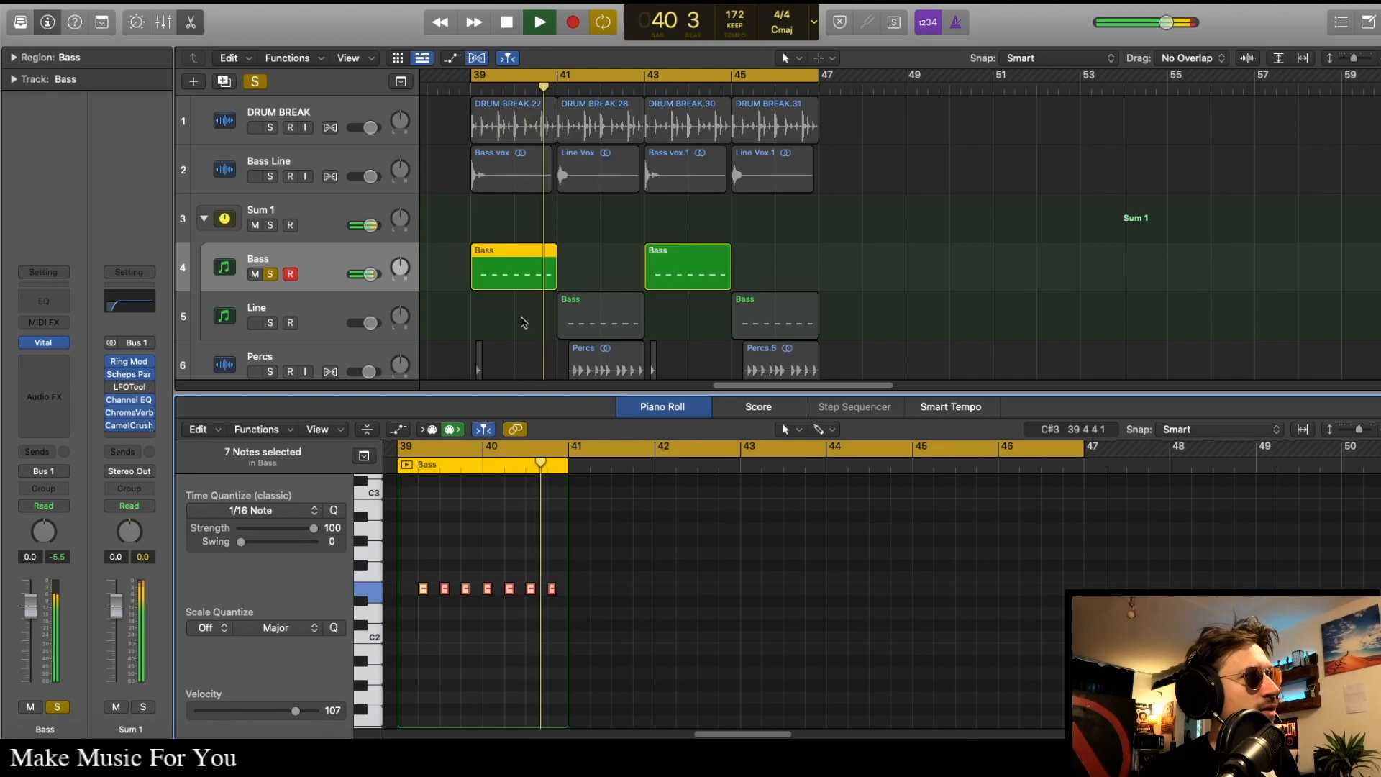
key(space)
click(595, 306)
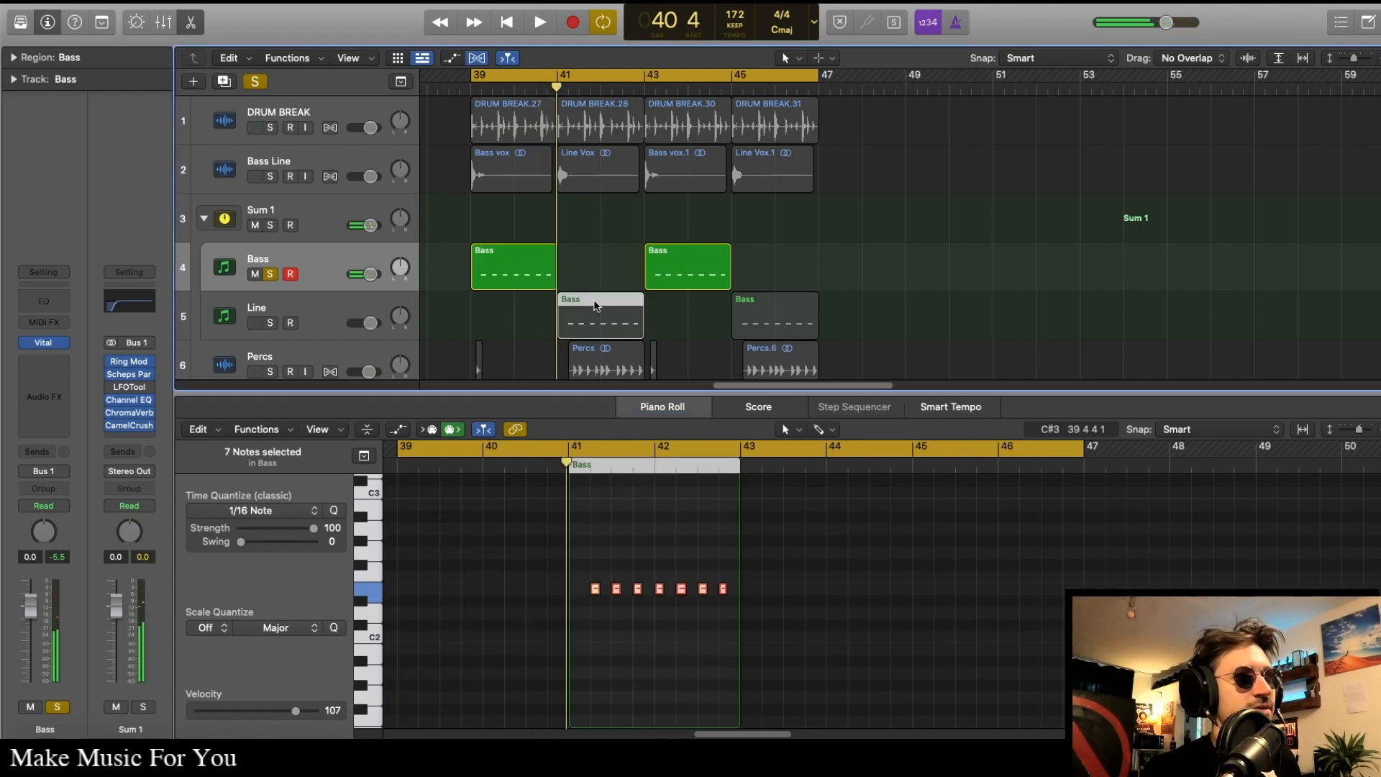
Step: Reopen Vital on the Bass track and turn off oscillators 2 and 1 to audition the Bass vox sample alone
mouse_move(44, 345)
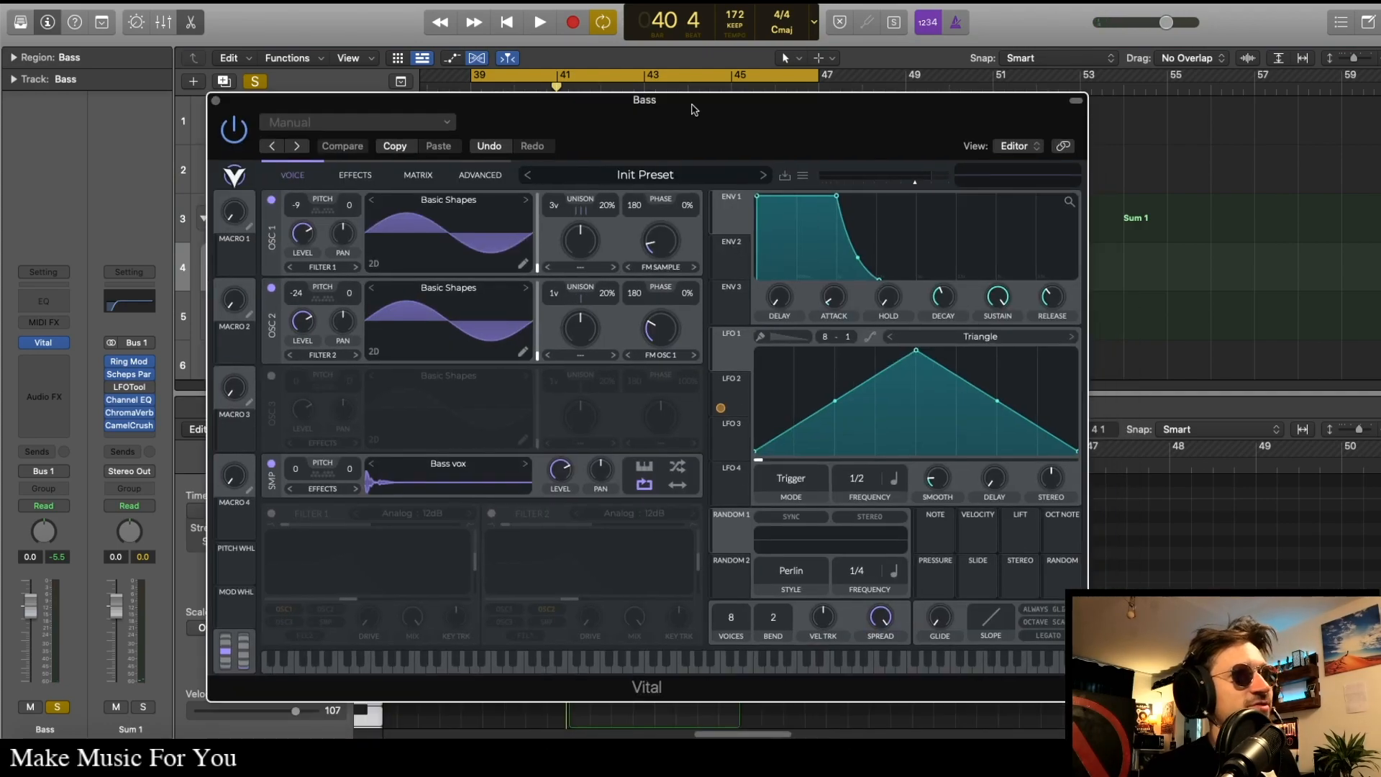
click(271, 286)
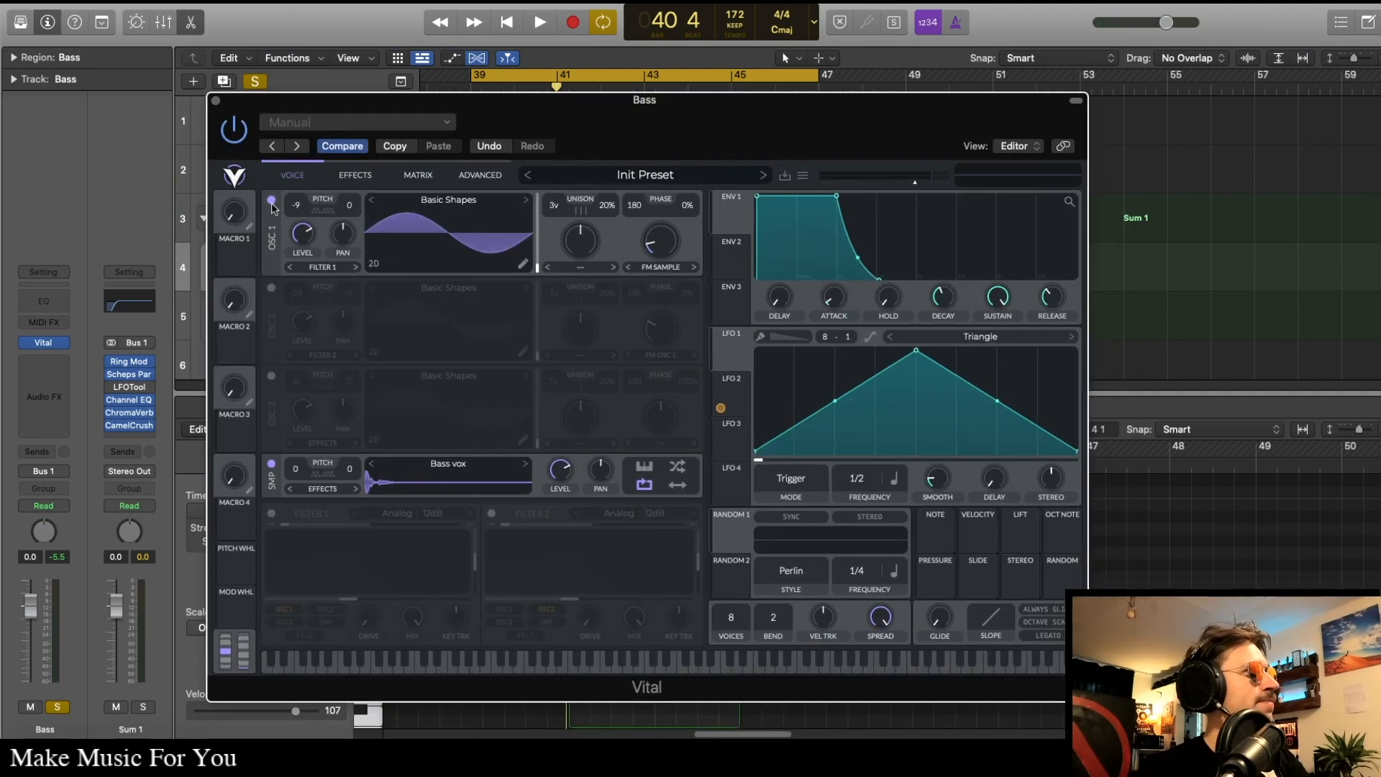
click(271, 200)
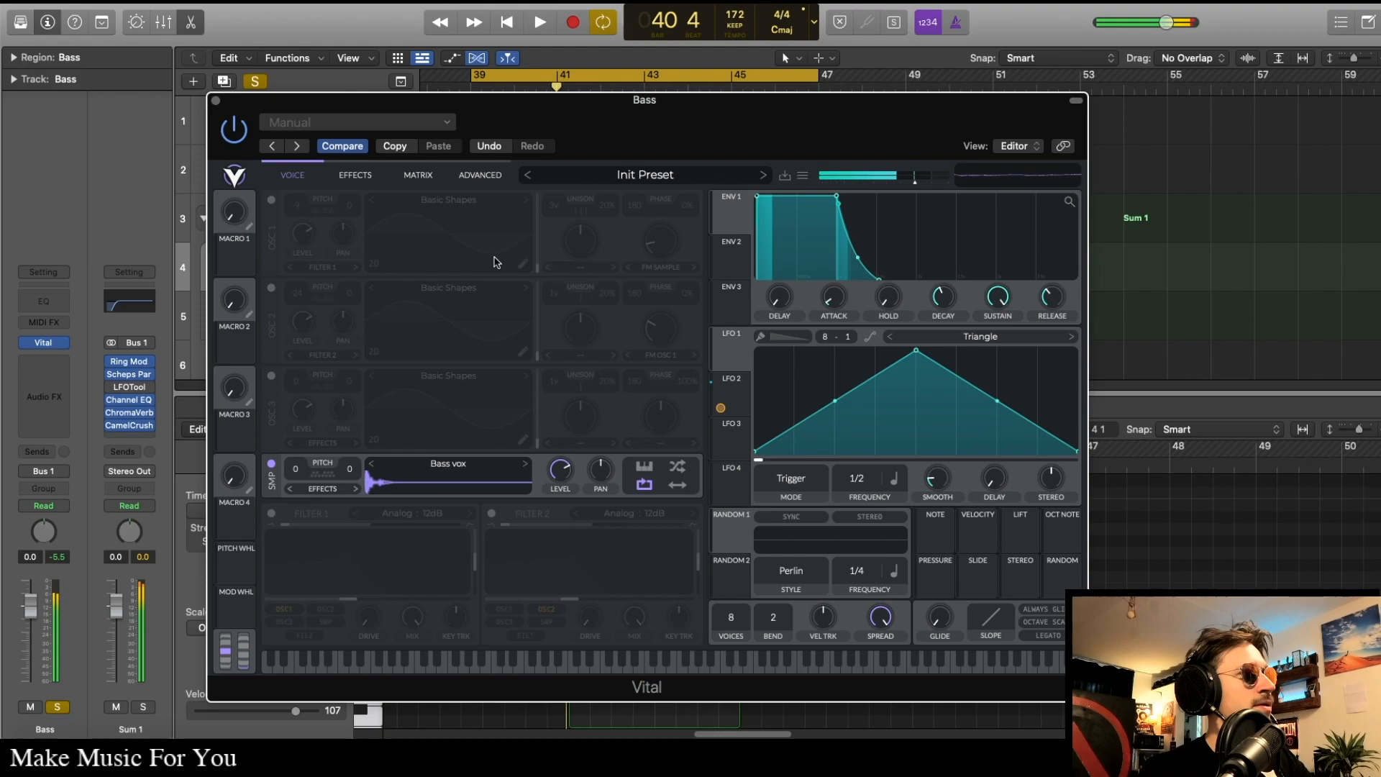
Step: Turn oscillator 1 back on and compare its phase modulation type set to None against FM Sample, ending on FM Sample
click(272, 200)
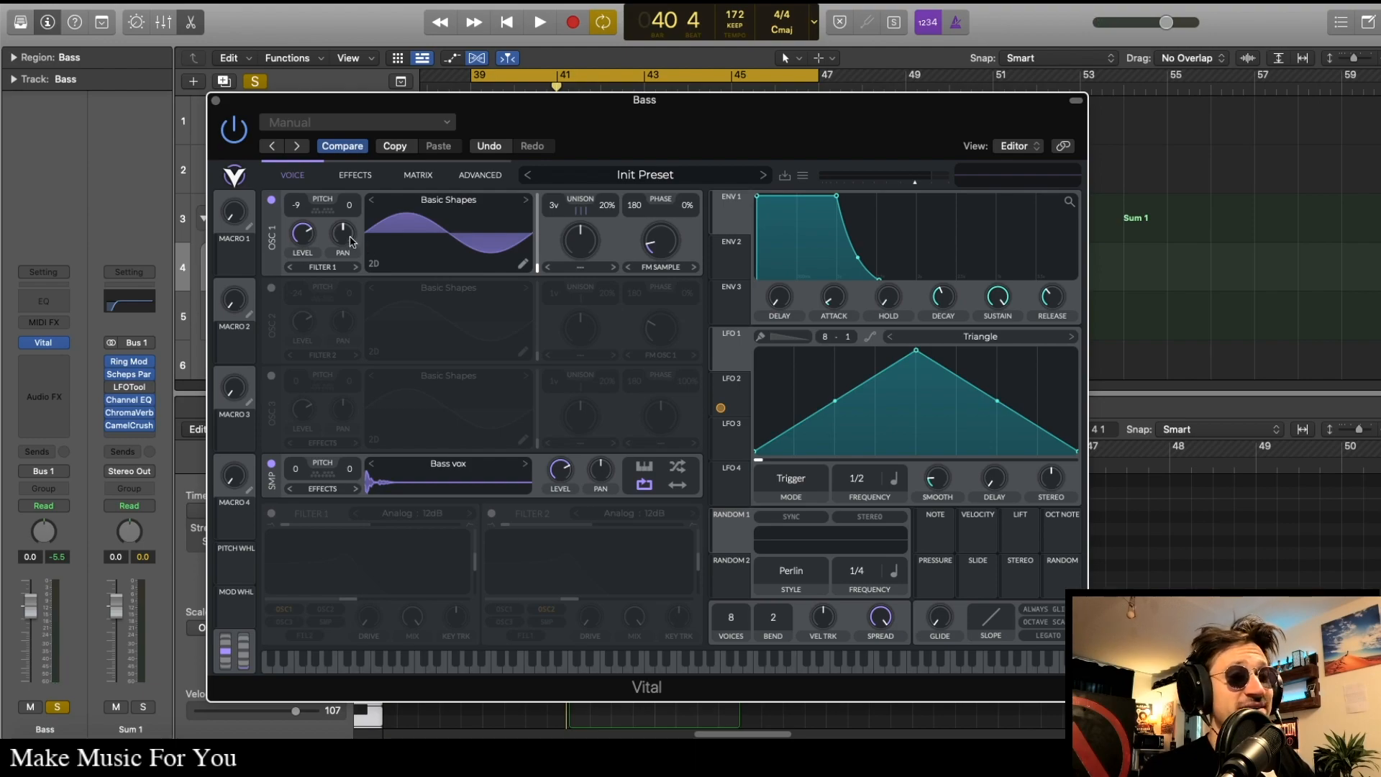
click(660, 267)
click(679, 285)
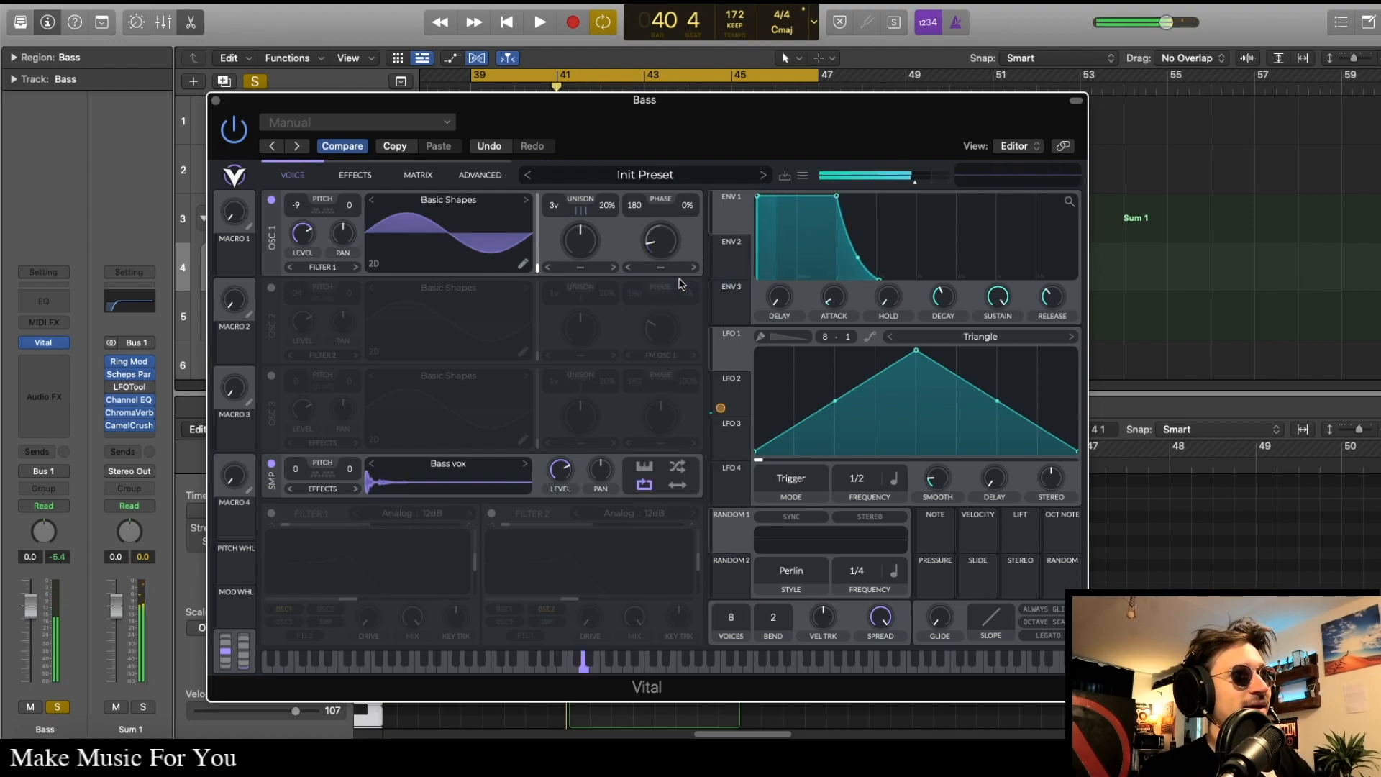
click(660, 266)
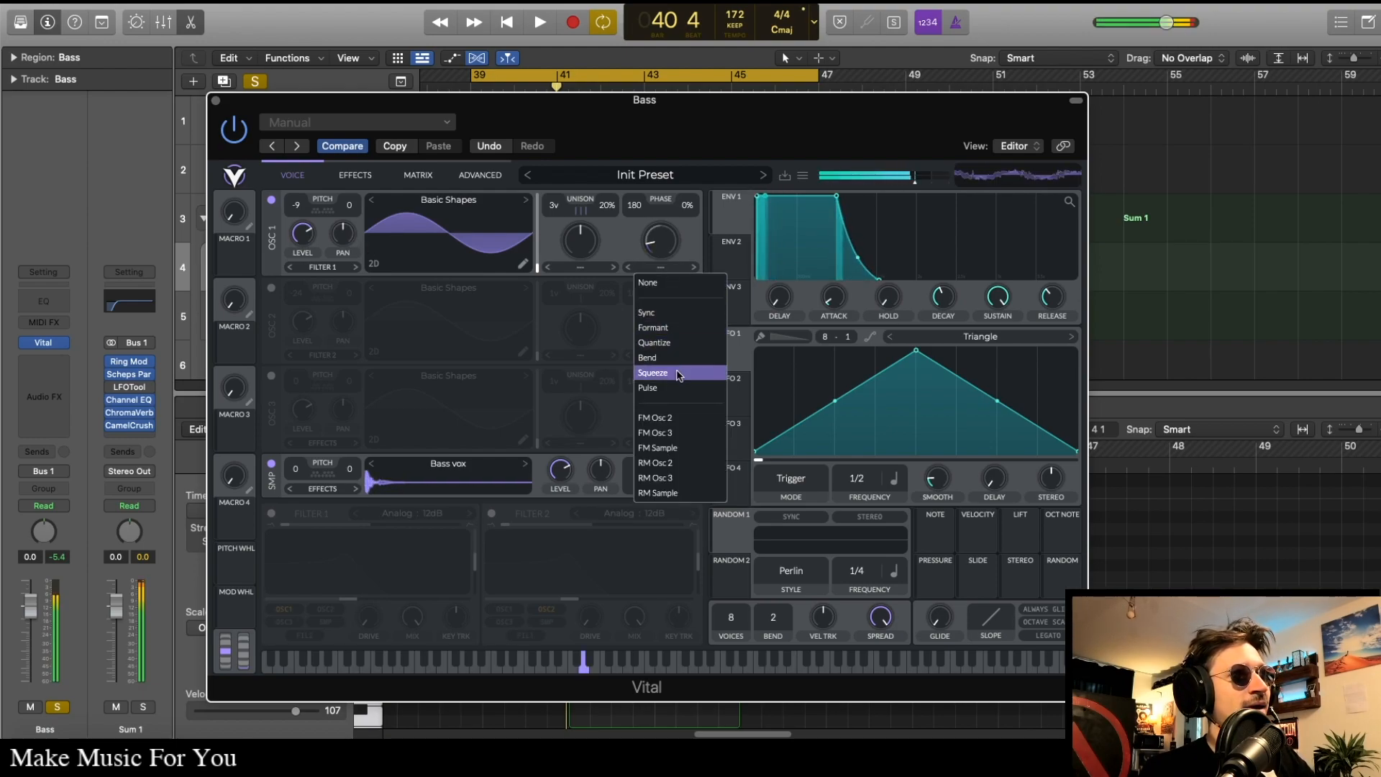
click(678, 447)
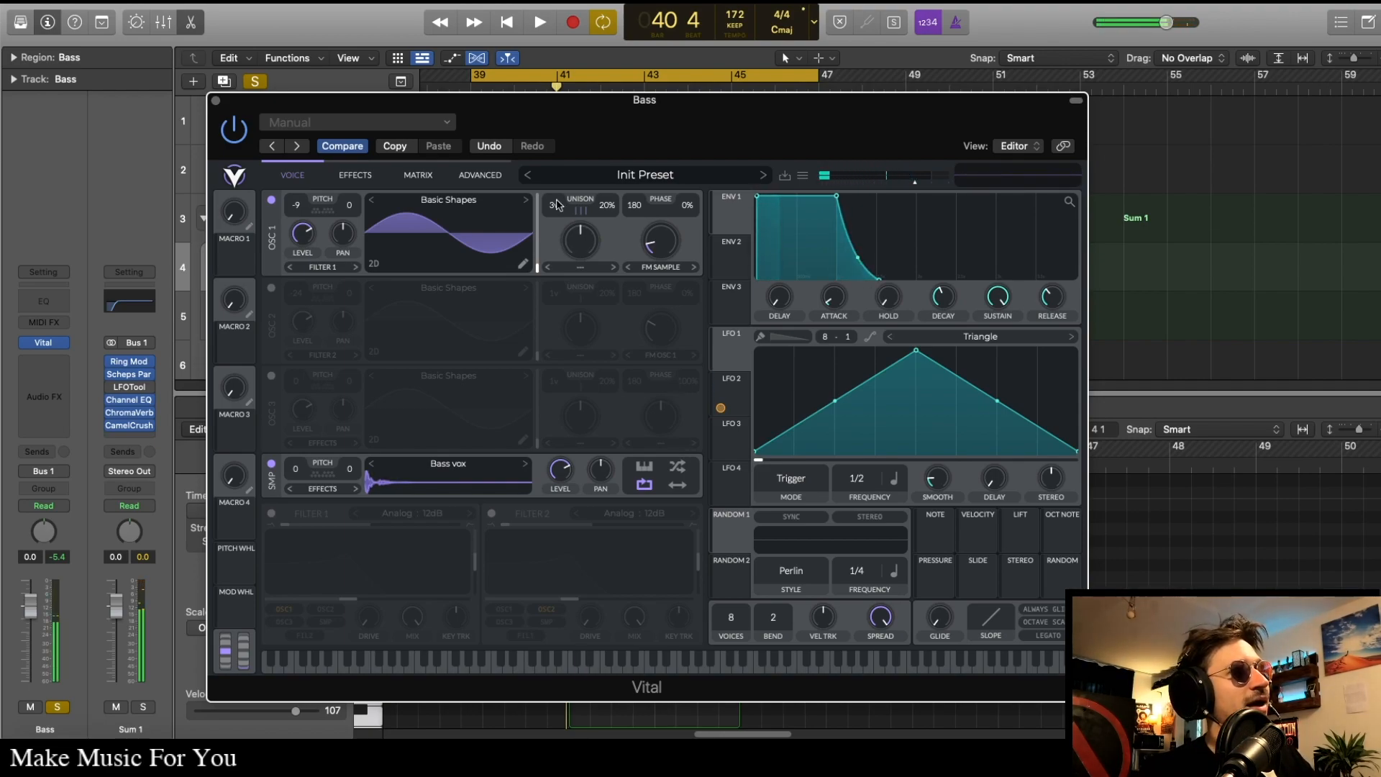
Step: Compare oscillator 1 with 1 unison voice against 3 unison voices
scroll(557, 205, down, 2)
scroll(556, 202, up, 1)
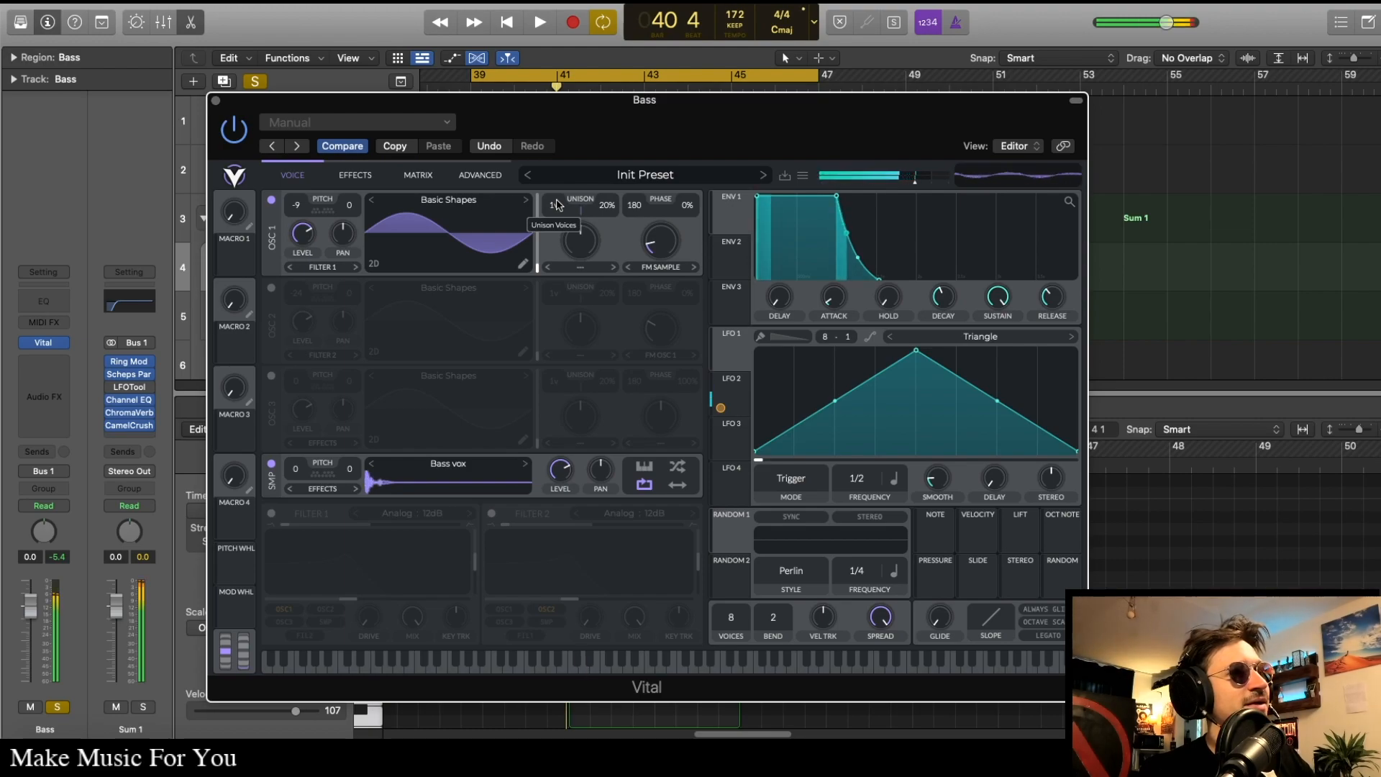
scroll(556, 202, up, 1)
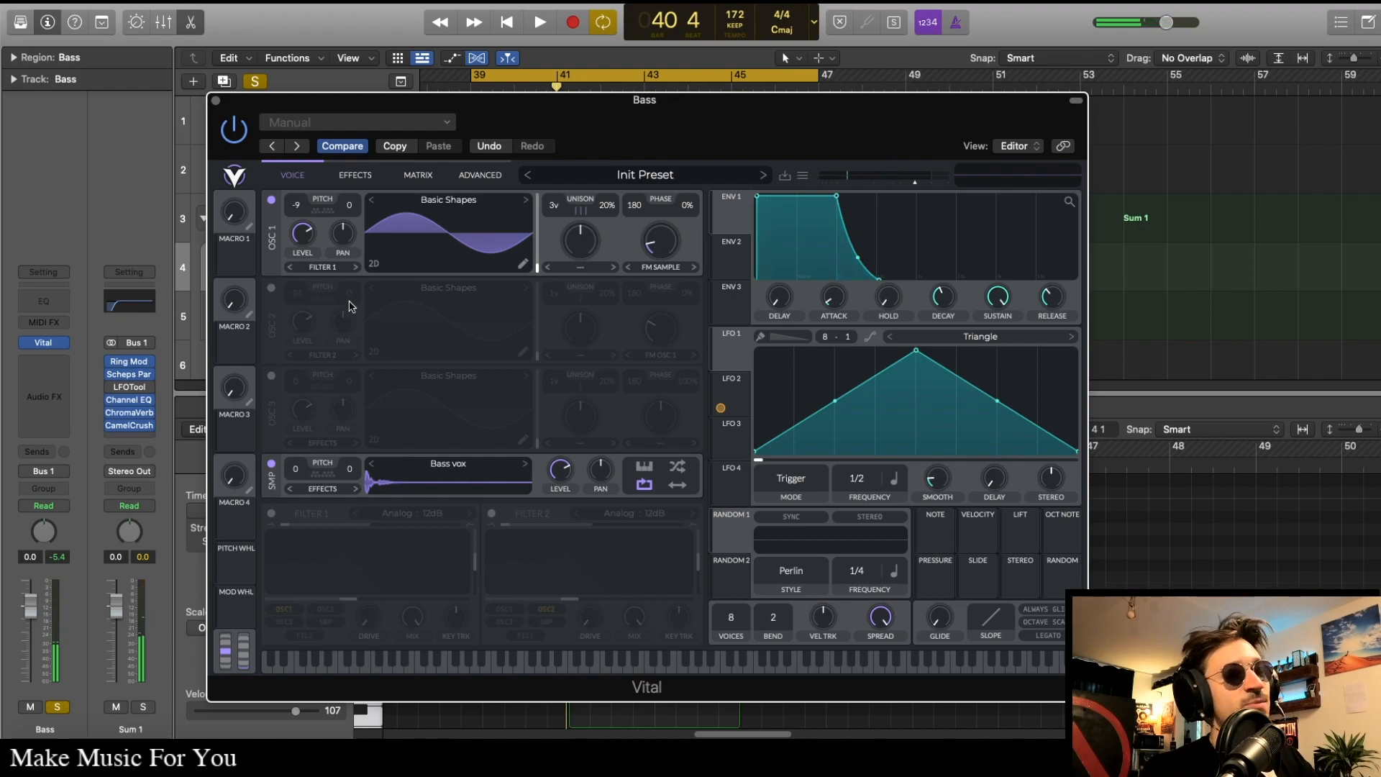
Step: Turn oscillator 2 back on and compare its phase modulation type set to None against FM Osc 1, ending on FM Osc 1
click(271, 287)
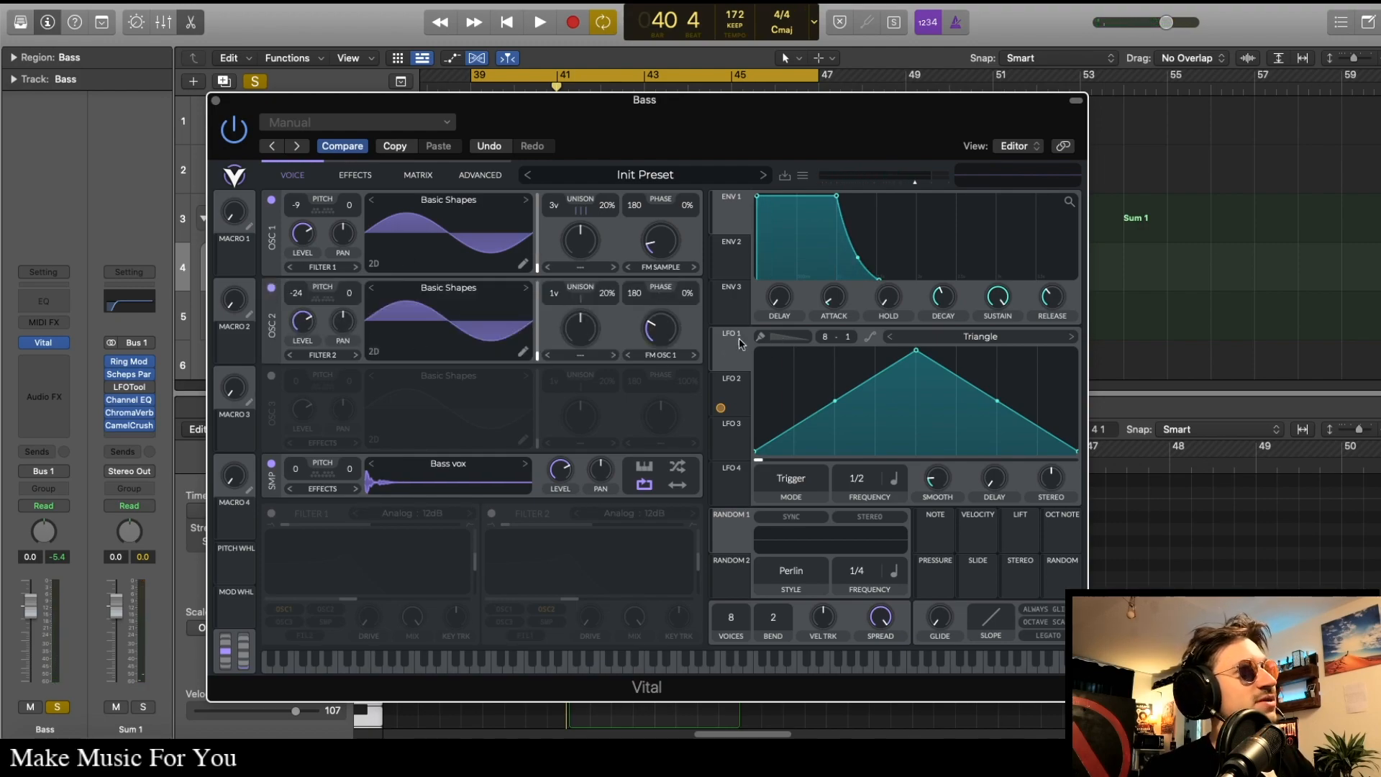
click(660, 354)
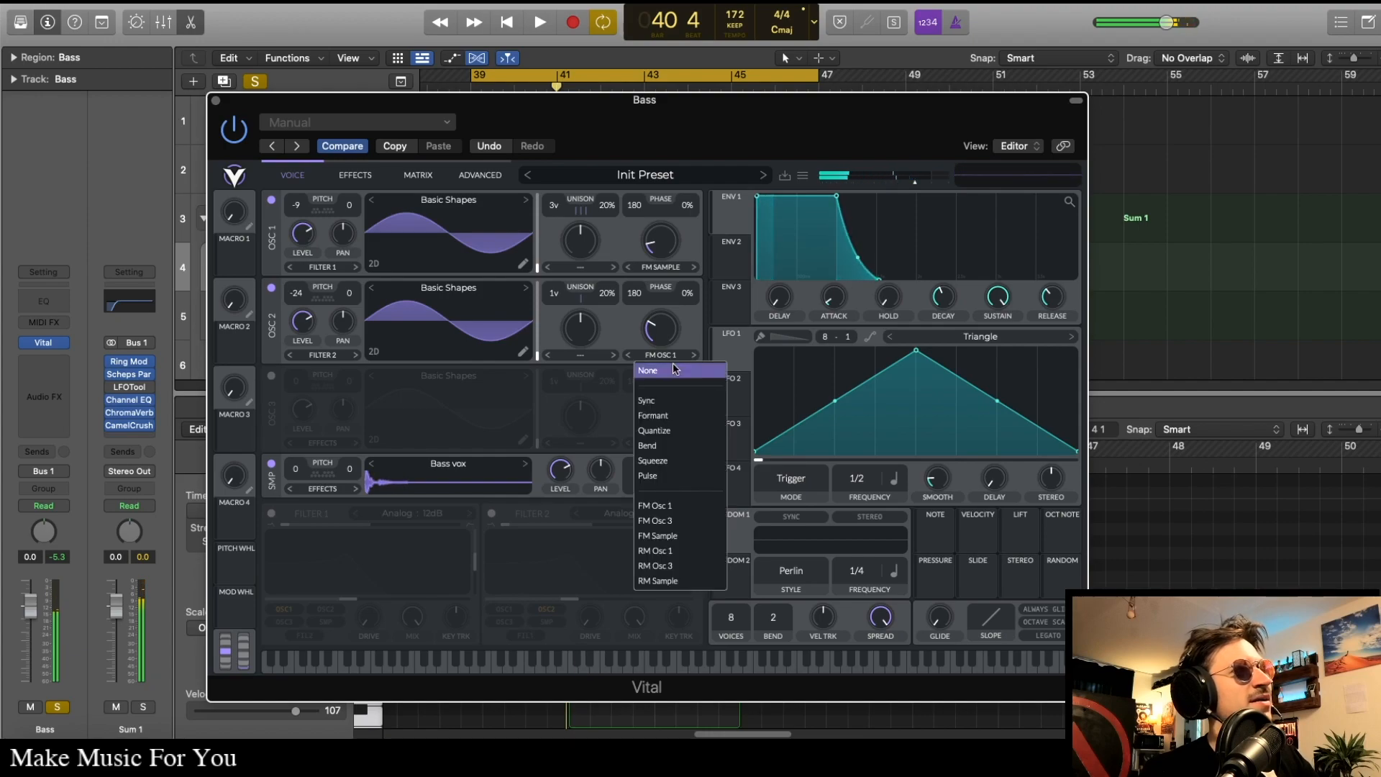
click(669, 369)
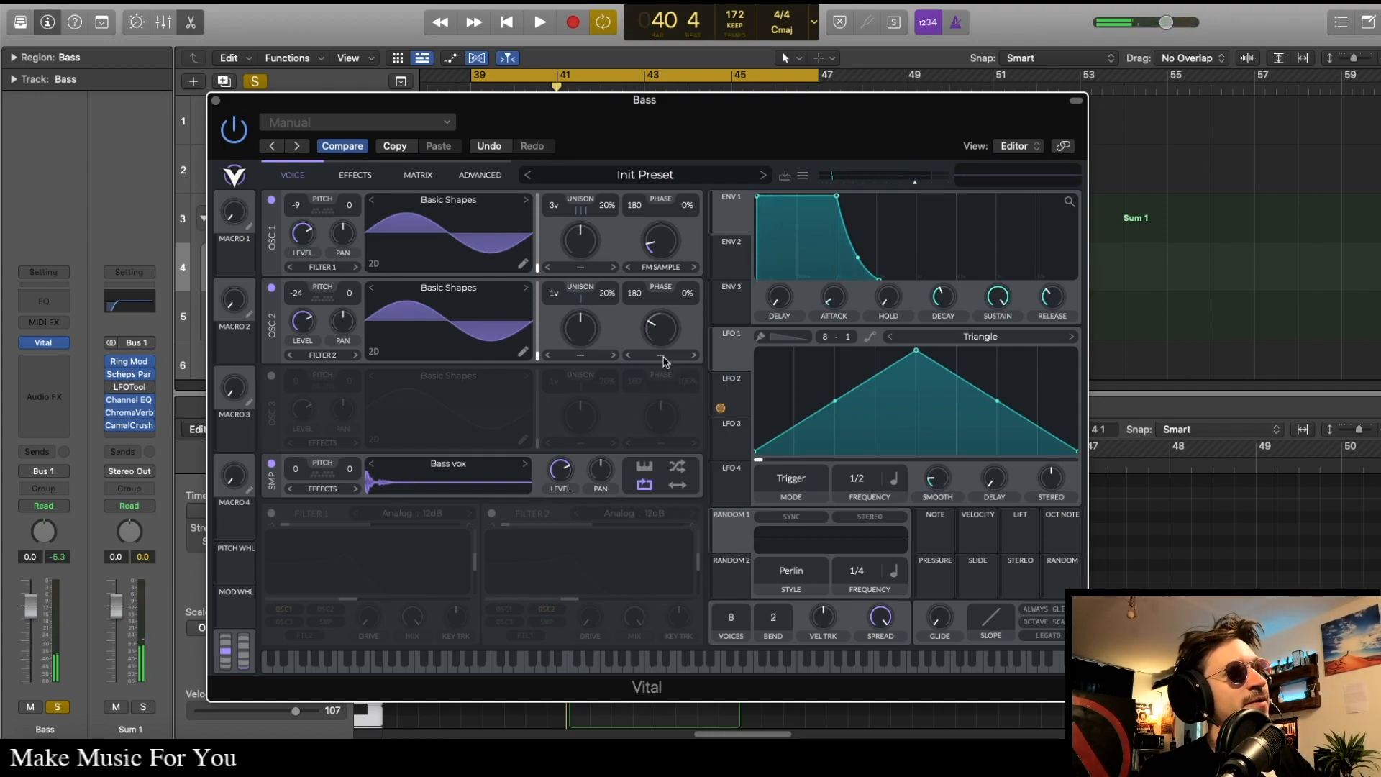
click(663, 356)
click(668, 507)
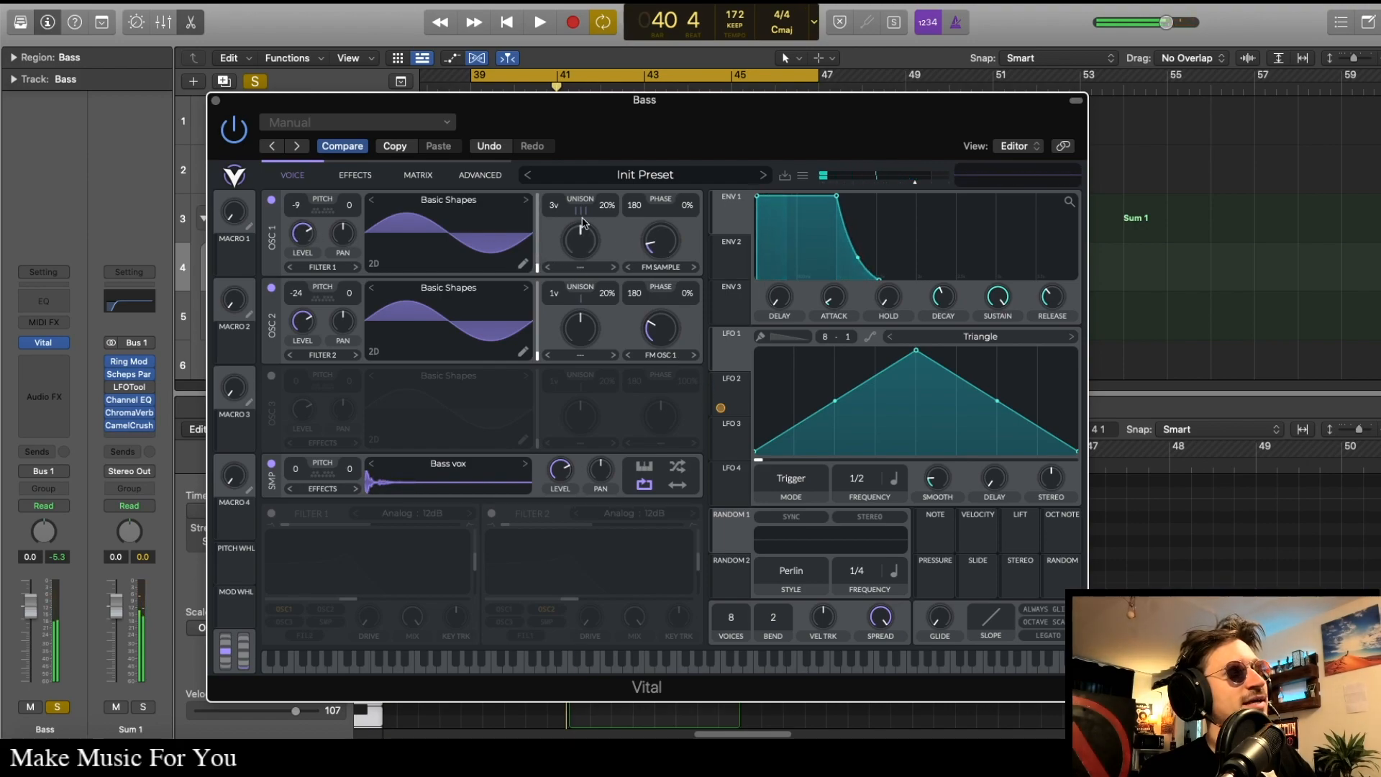
Step: With both oscillators on, audition oscillator 1 at 1 unison voice, then restore it to 3 voices
drag(554, 205, 554, 213)
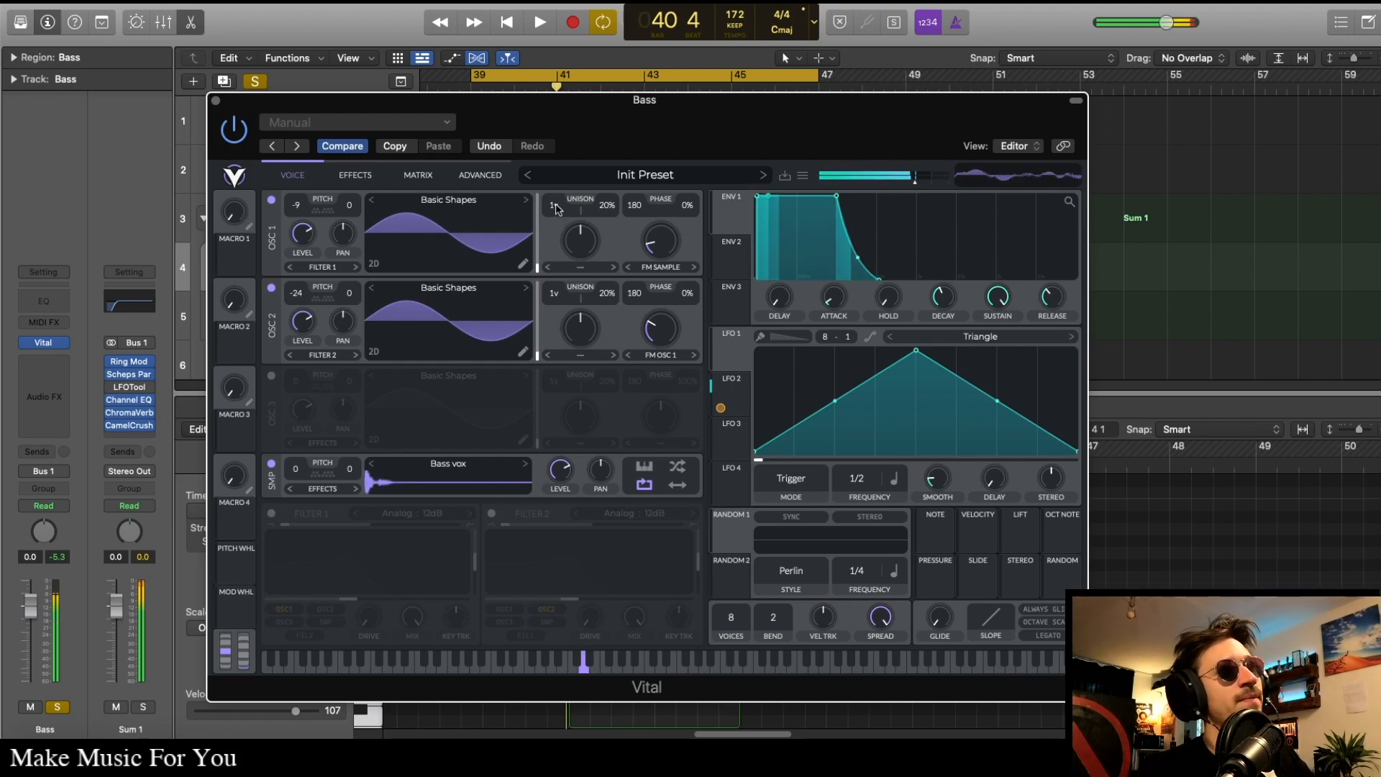
drag(560, 214, 556, 193)
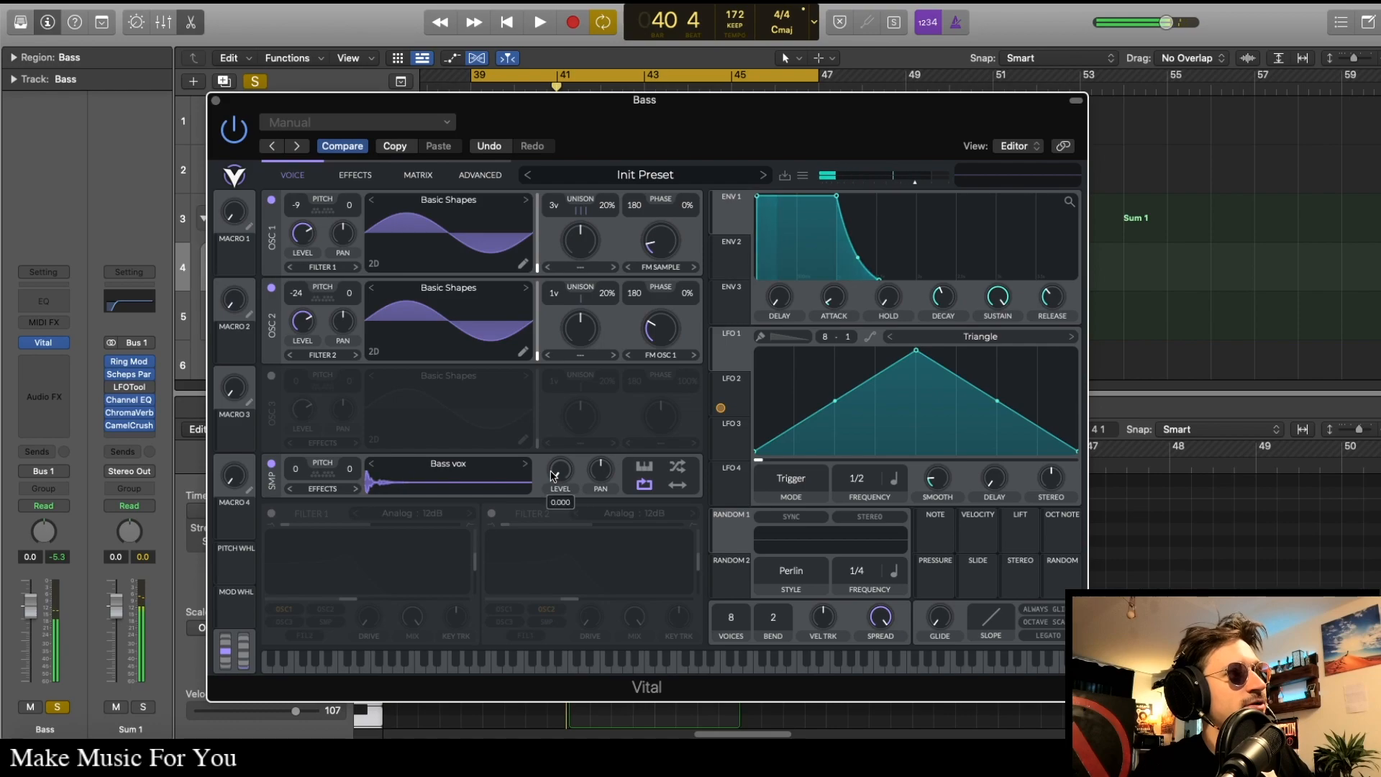
Step: Show LFO 2 and the Bass patch's effects chain, toggling the multiband compressor off and back on
click(721, 407)
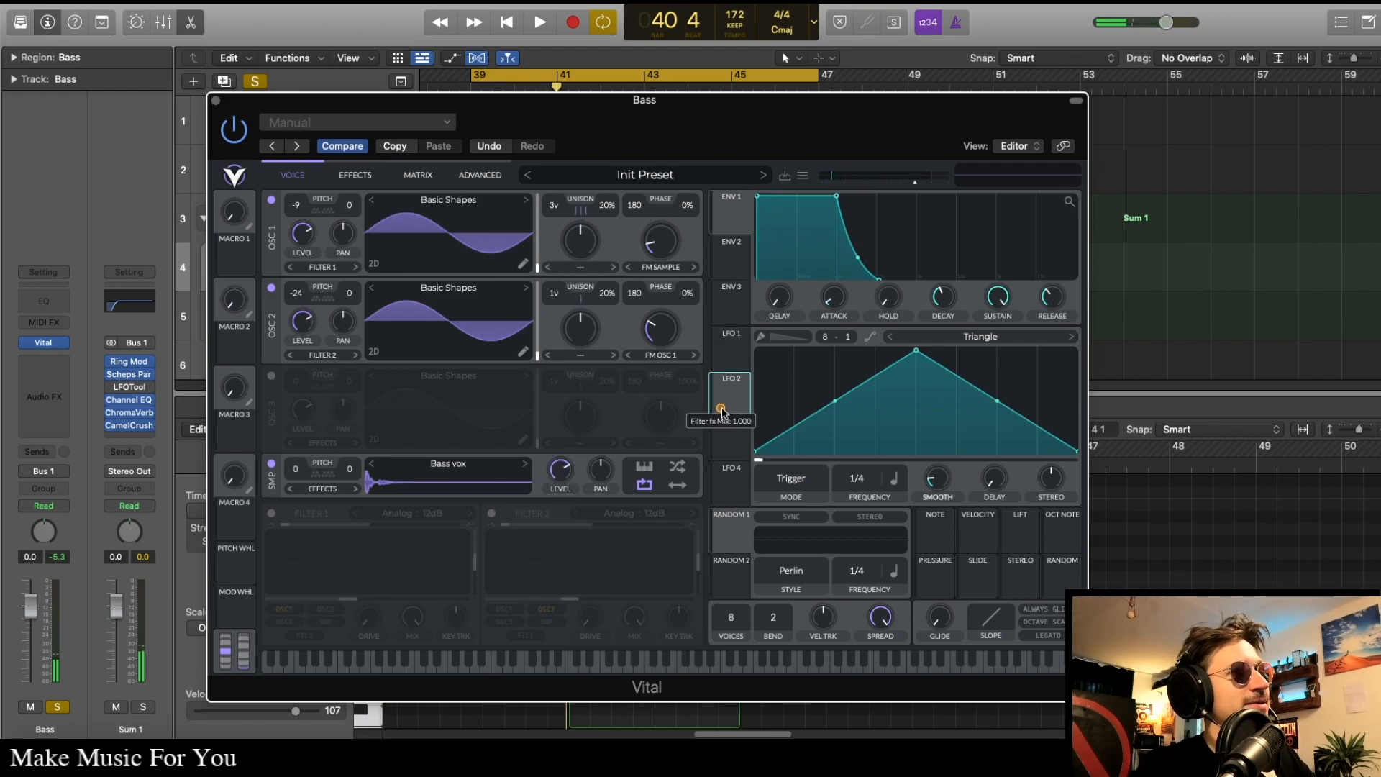
click(380, 174)
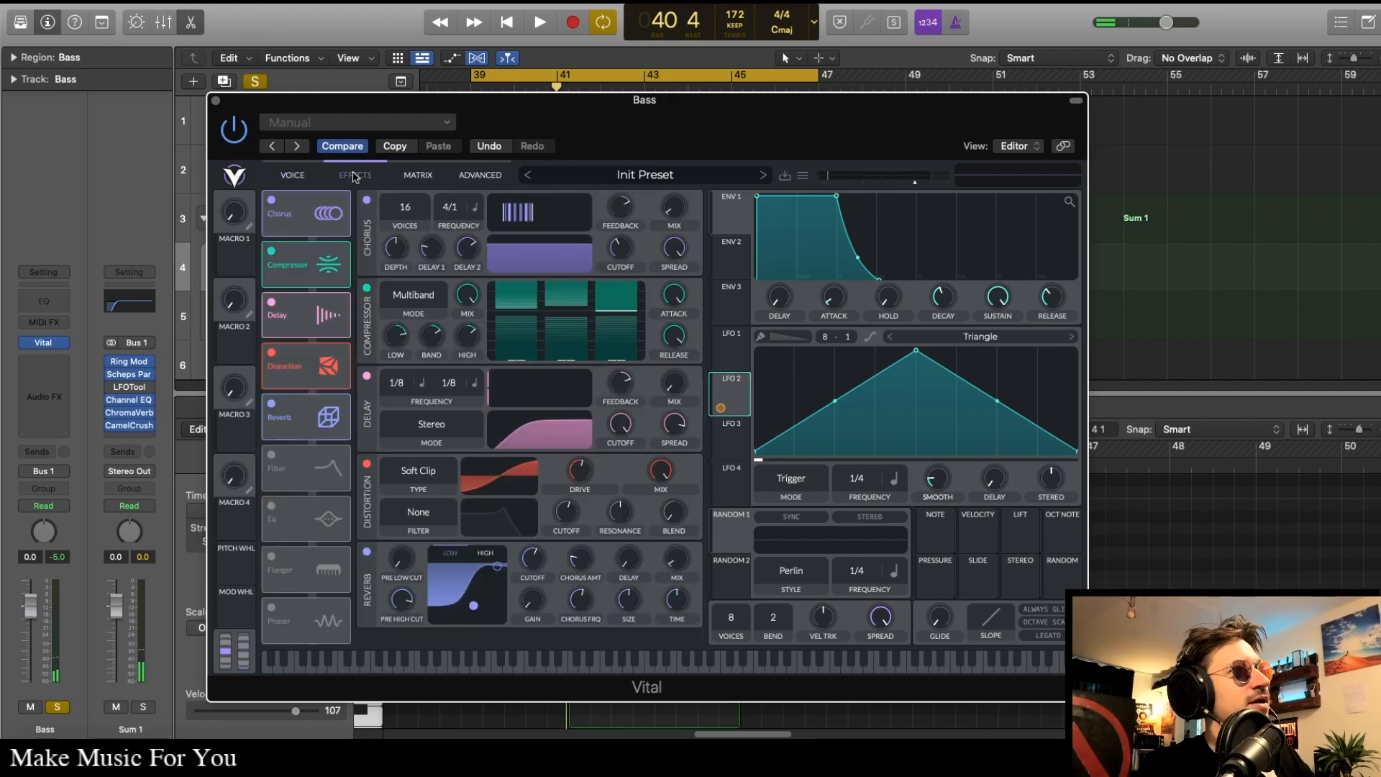
drag(447, 106, 393, 58)
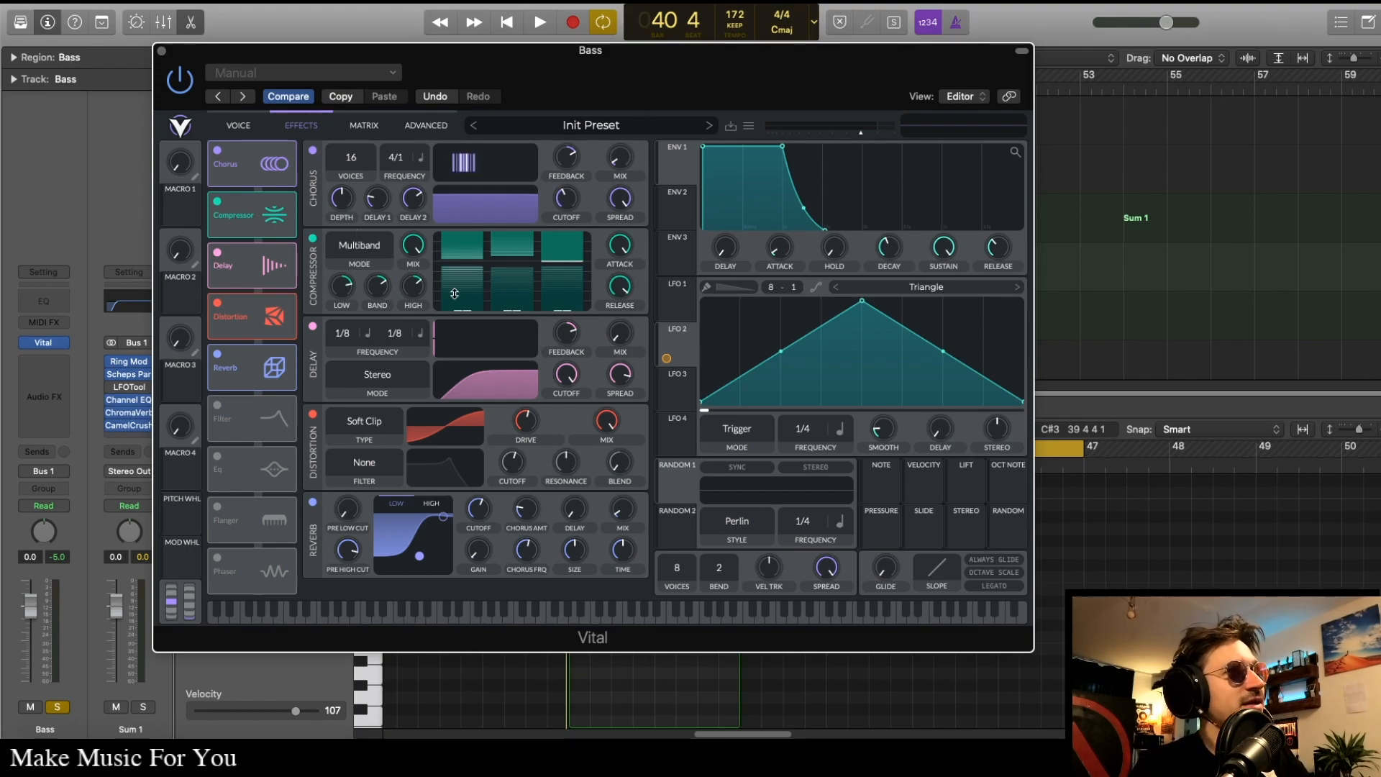
mouse_move(421, 291)
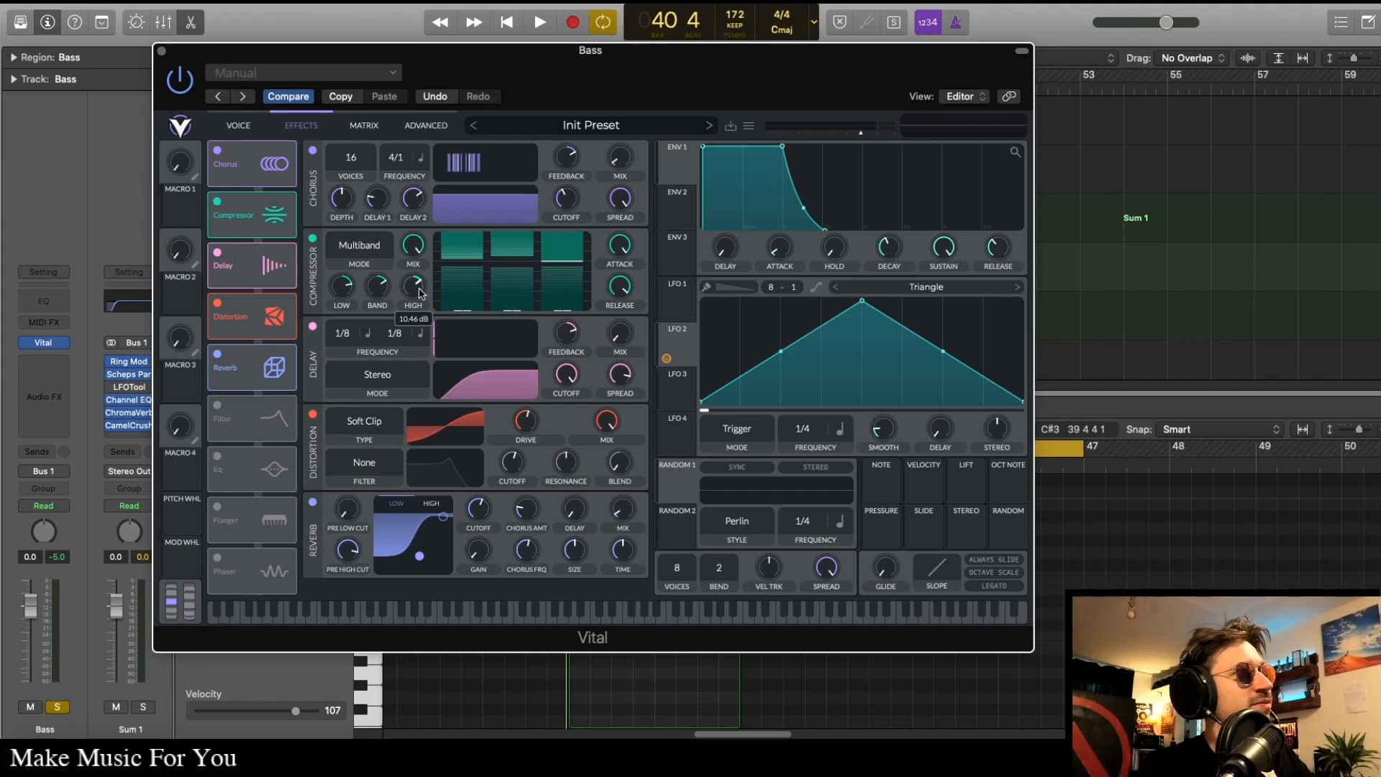
click(312, 238)
click(313, 238)
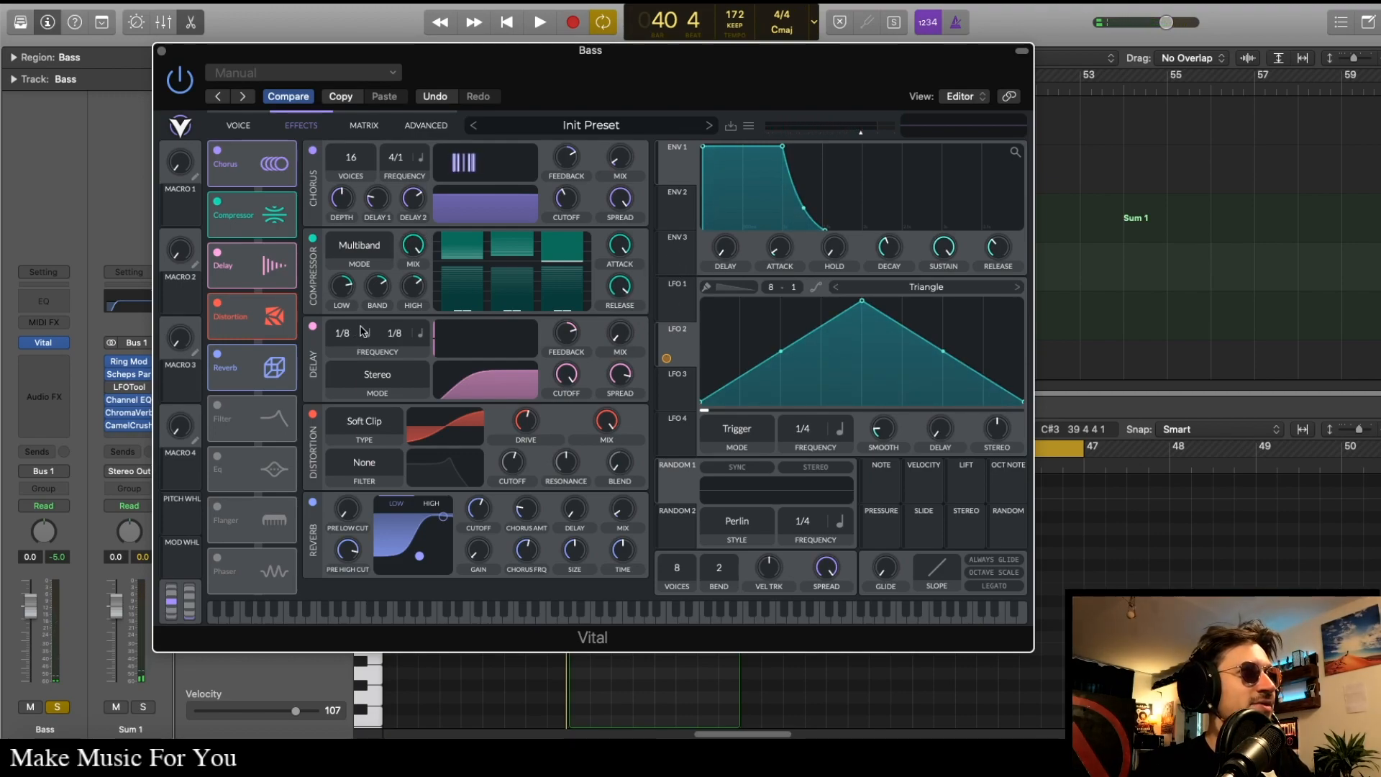
mouse_move(622, 341)
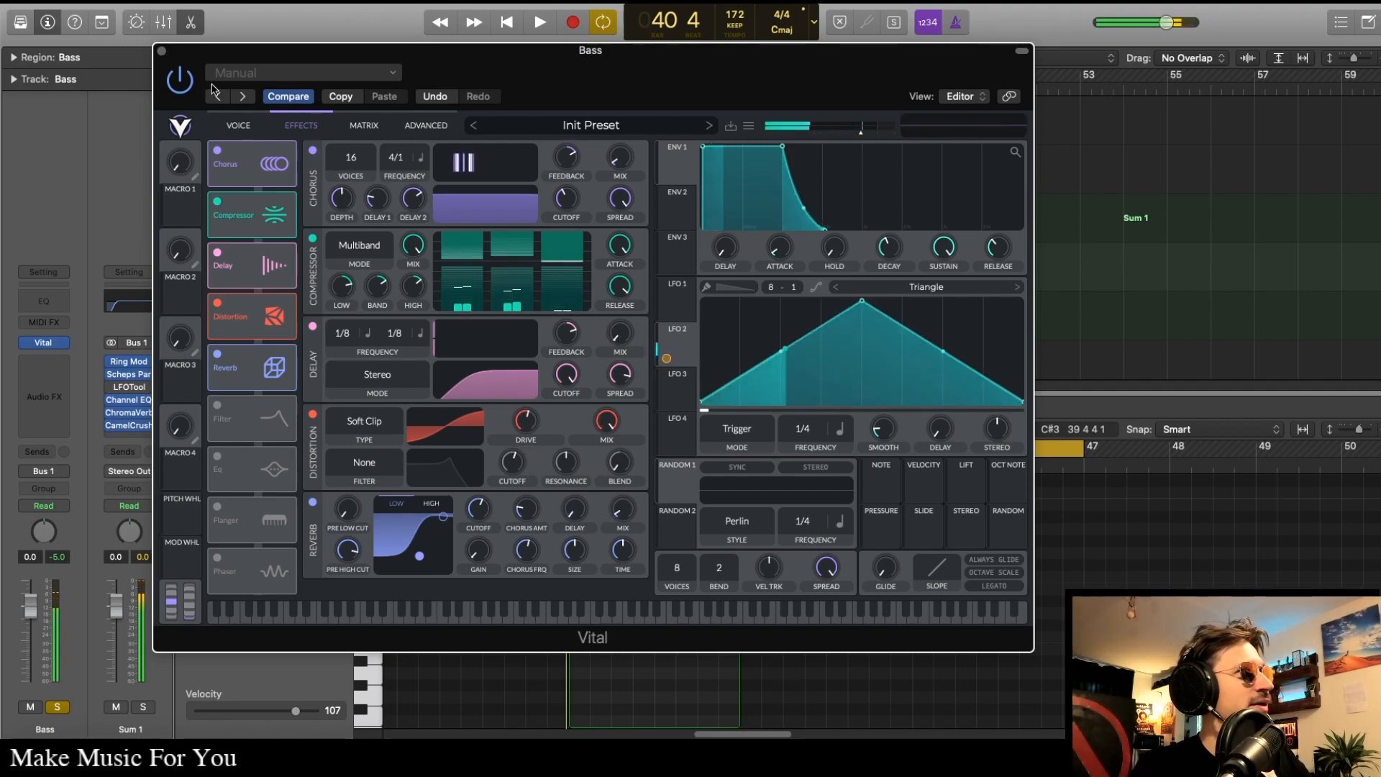
Step: Close the Bass track's Vital window, unsolo the Bass track and play back the full arrangement
click(238, 125)
click(162, 51)
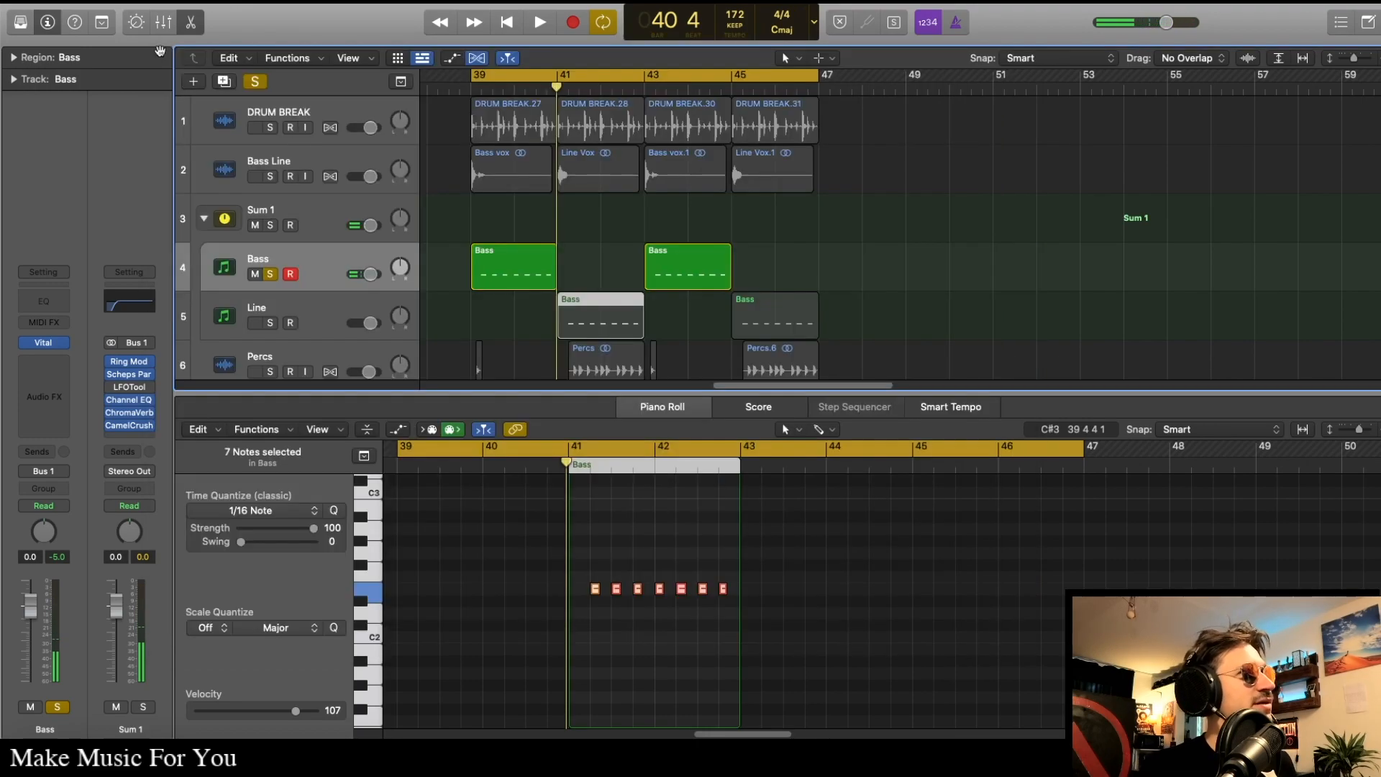
click(268, 275)
key(space)
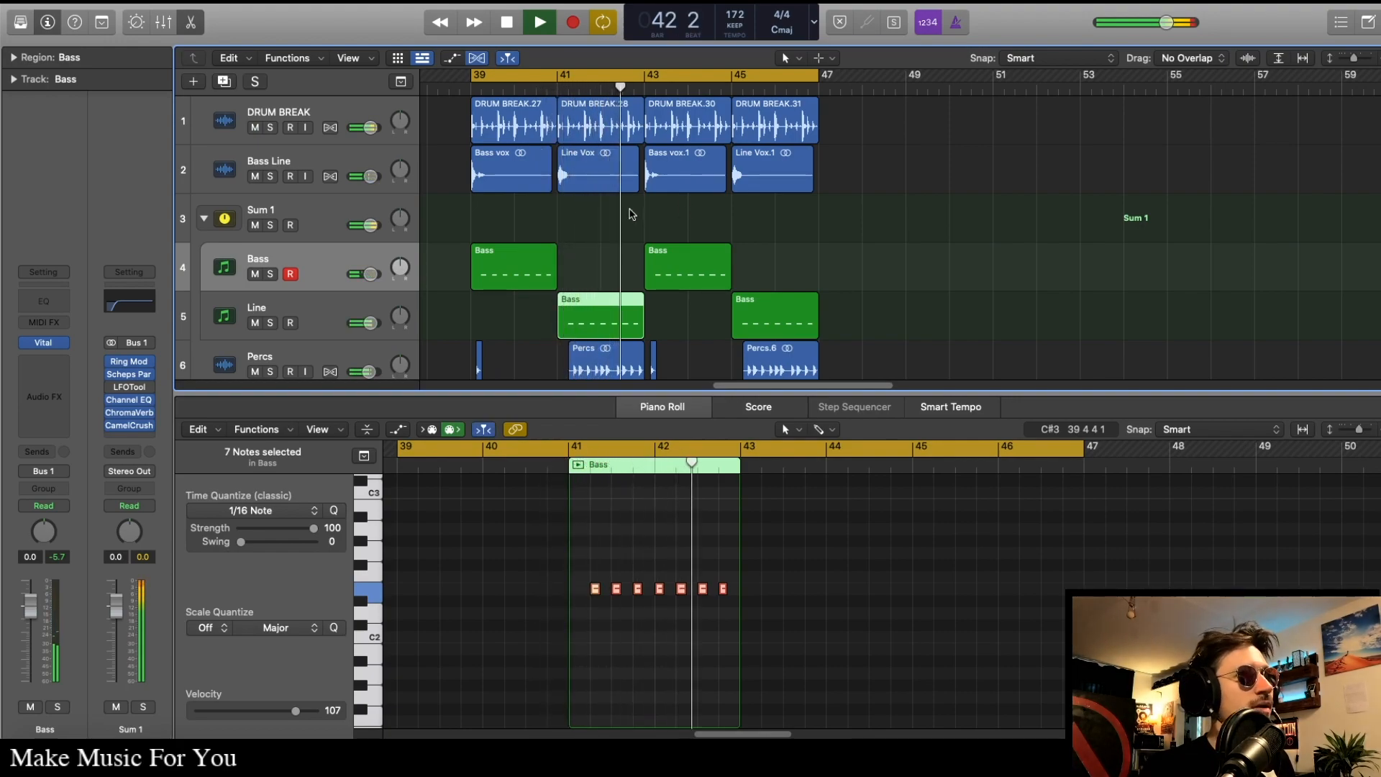
click(632, 213)
key(space)
Step: Set the cycle range to bars 41 to 43 and play the Line track soloed
drag(559, 85, 645, 82)
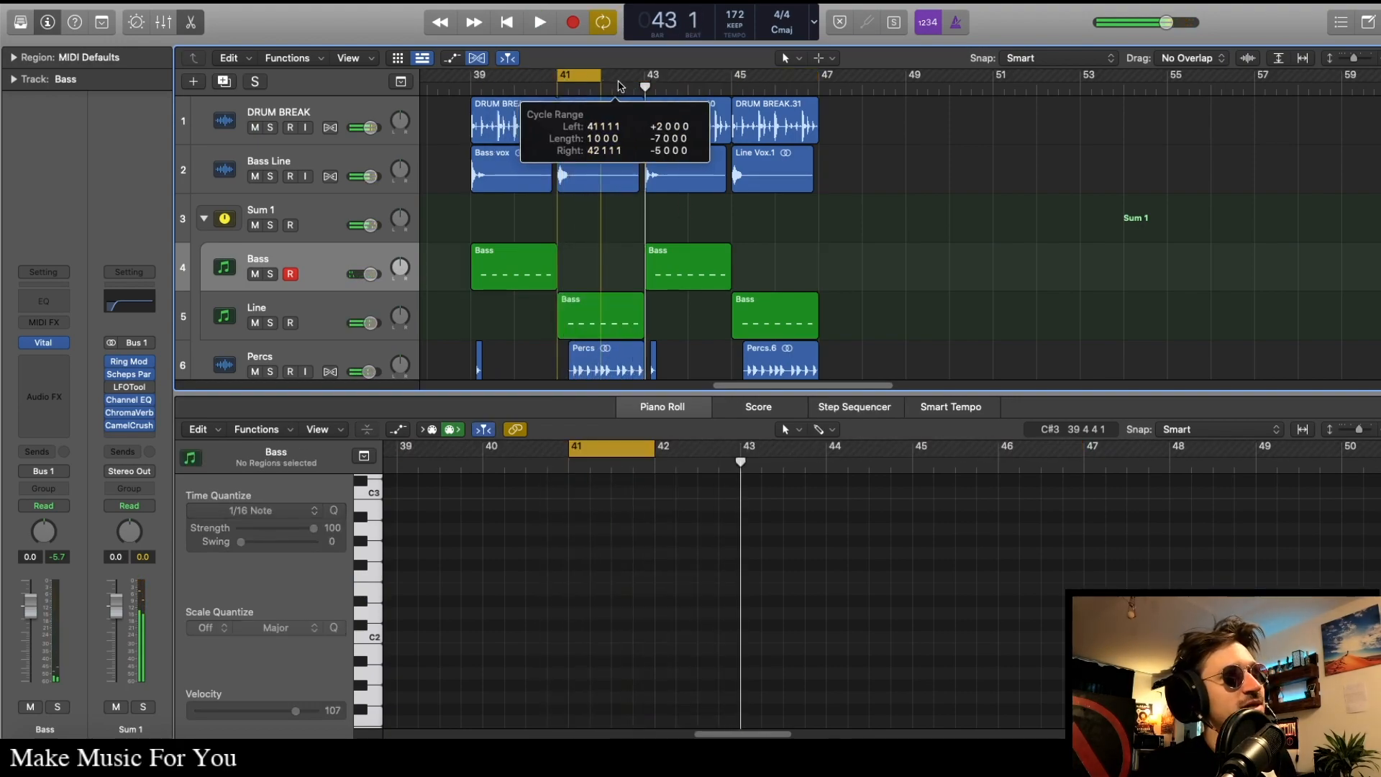
scroll(305, 251, down, 2)
click(270, 237)
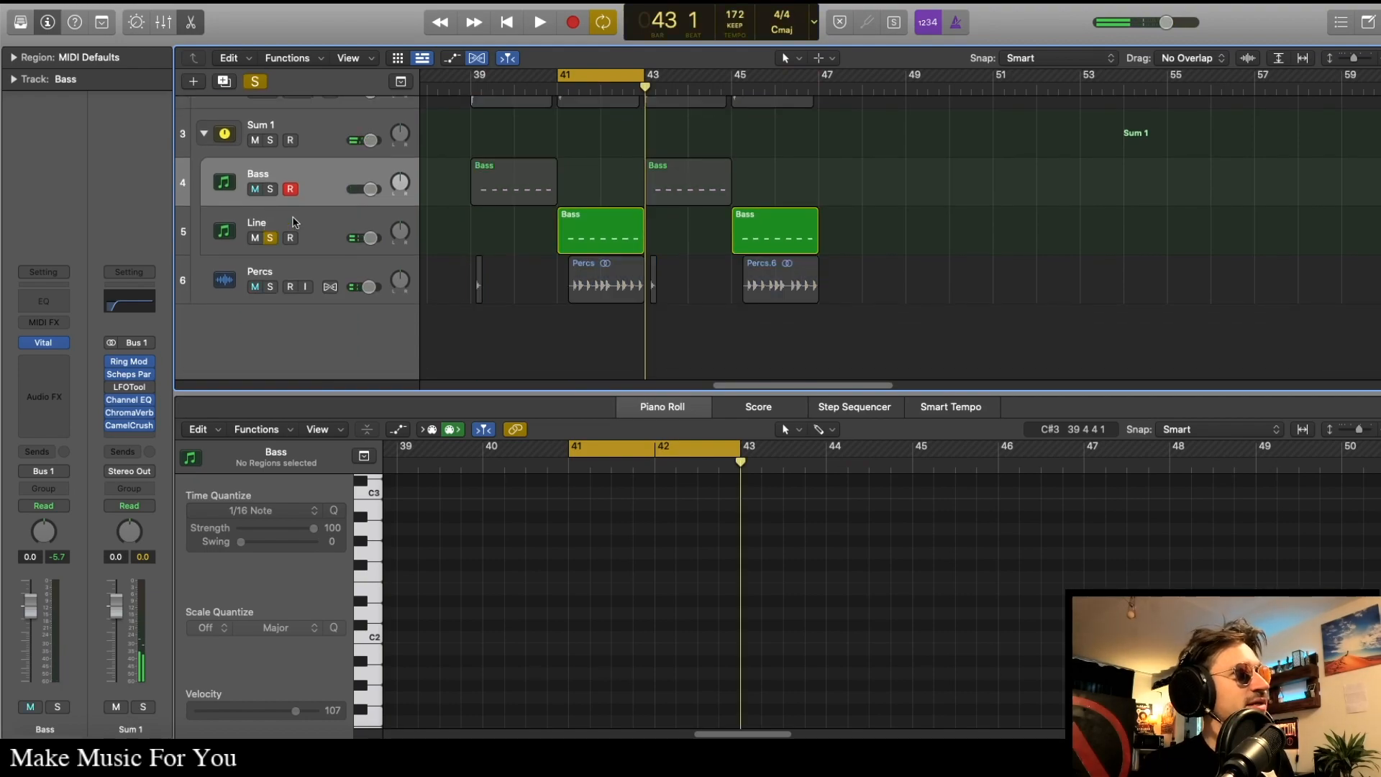
click(292, 222)
key(space)
key(space)
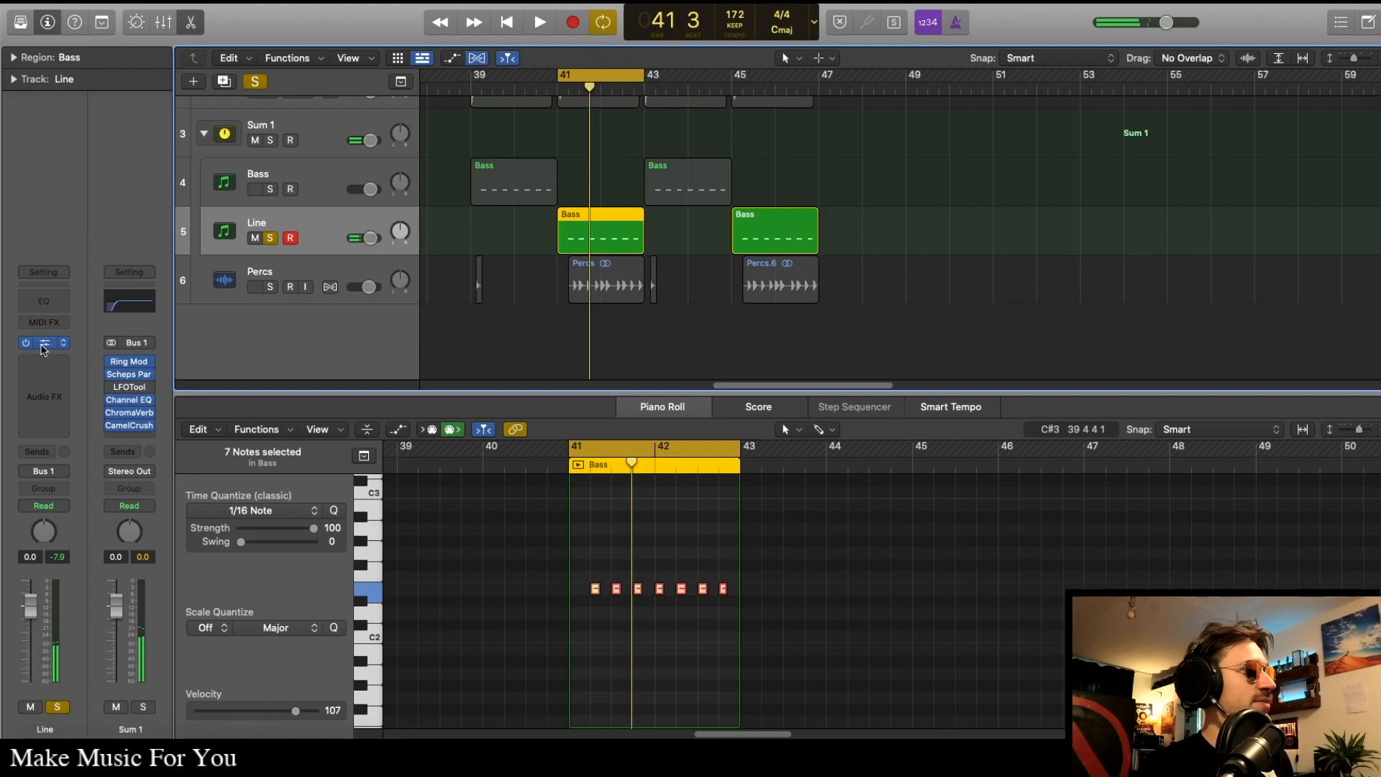
Step: Open Vital on the Line track and review its effects chain and voice settings
click(44, 345)
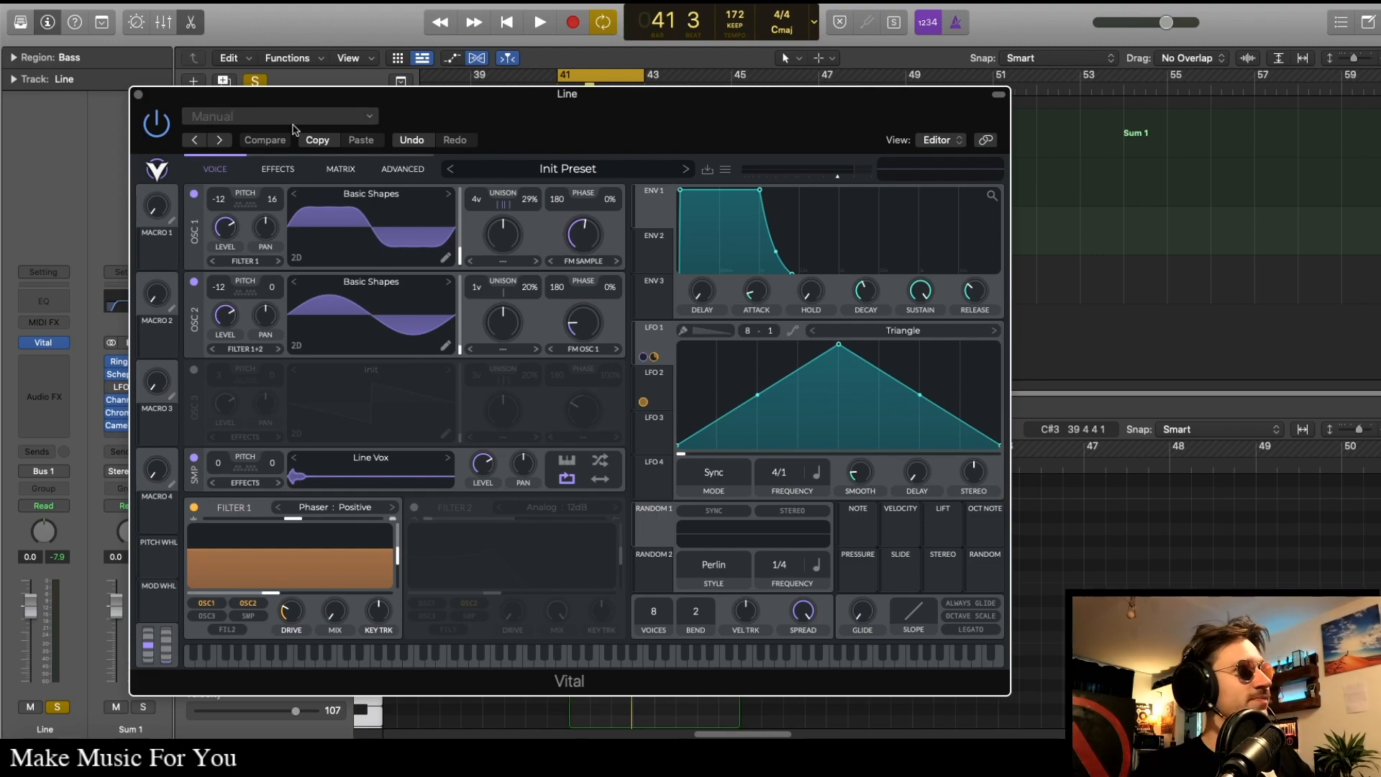
click(276, 169)
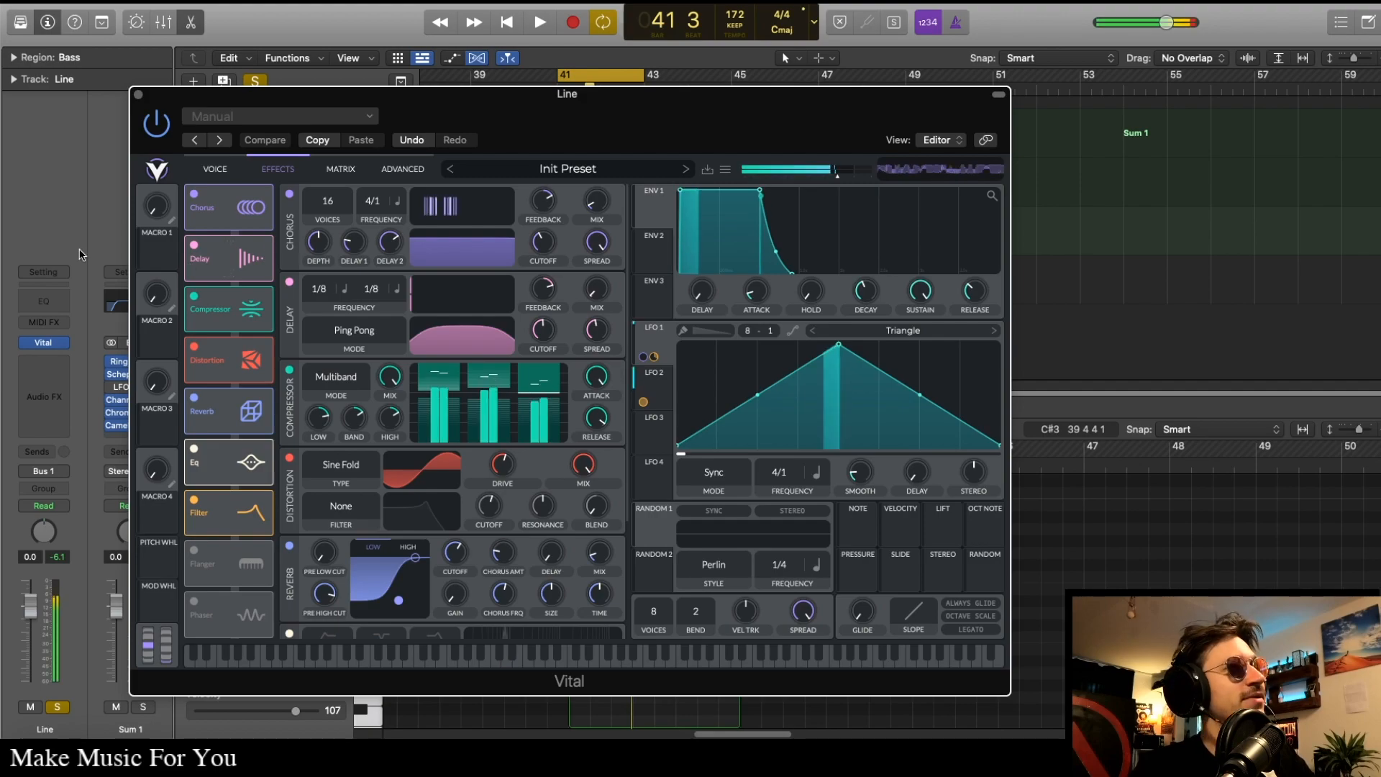
click(217, 169)
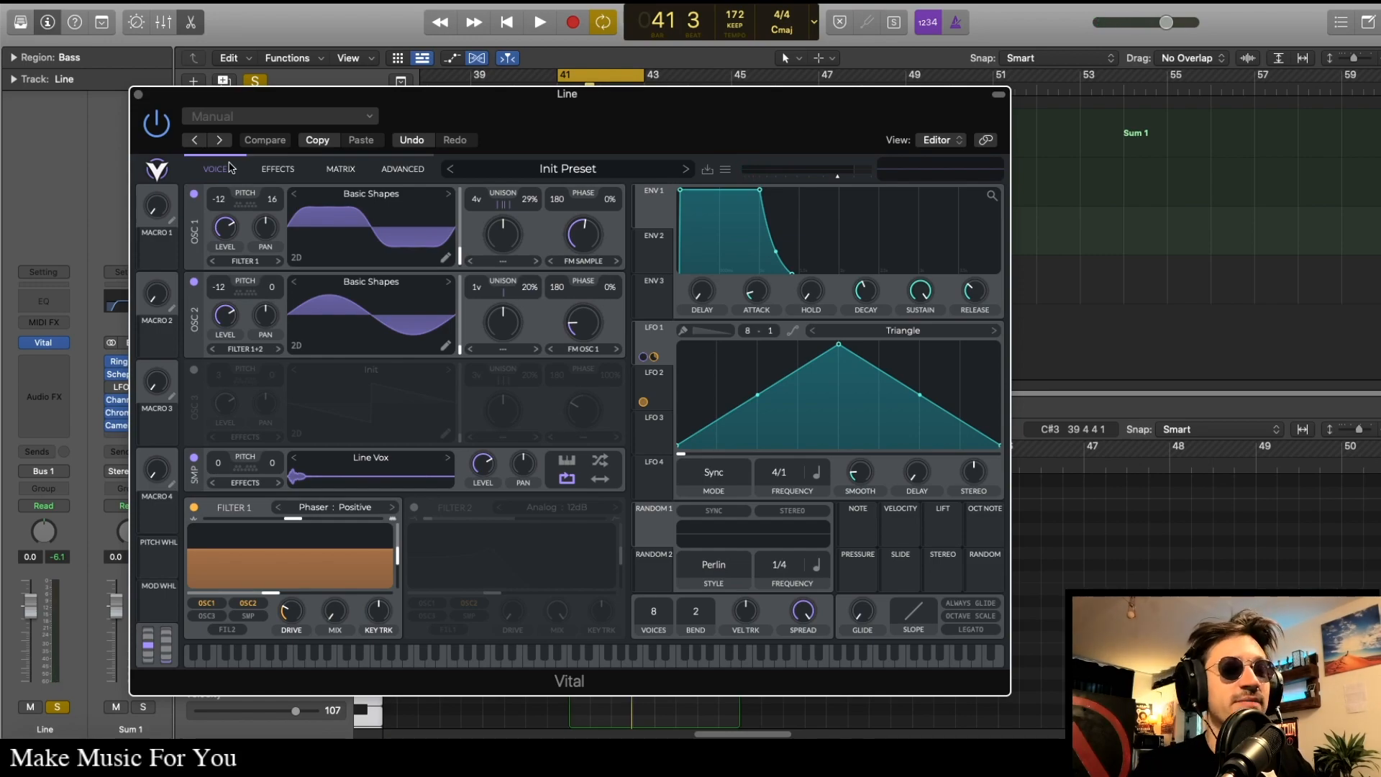
Step: Turn off the Line patch's chorus, delay, compressor, distortion, reverb, EQ and filter effects
click(277, 168)
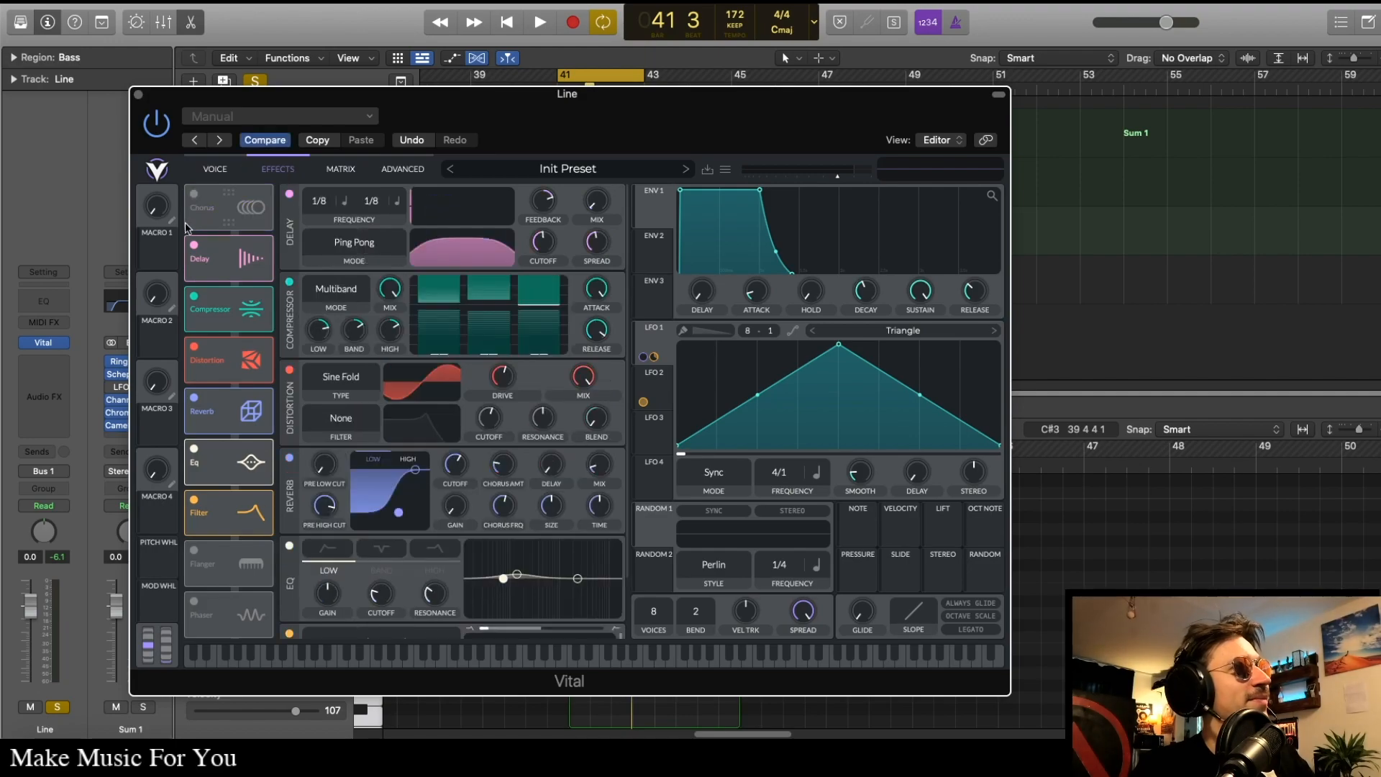
click(193, 244)
click(194, 296)
click(194, 346)
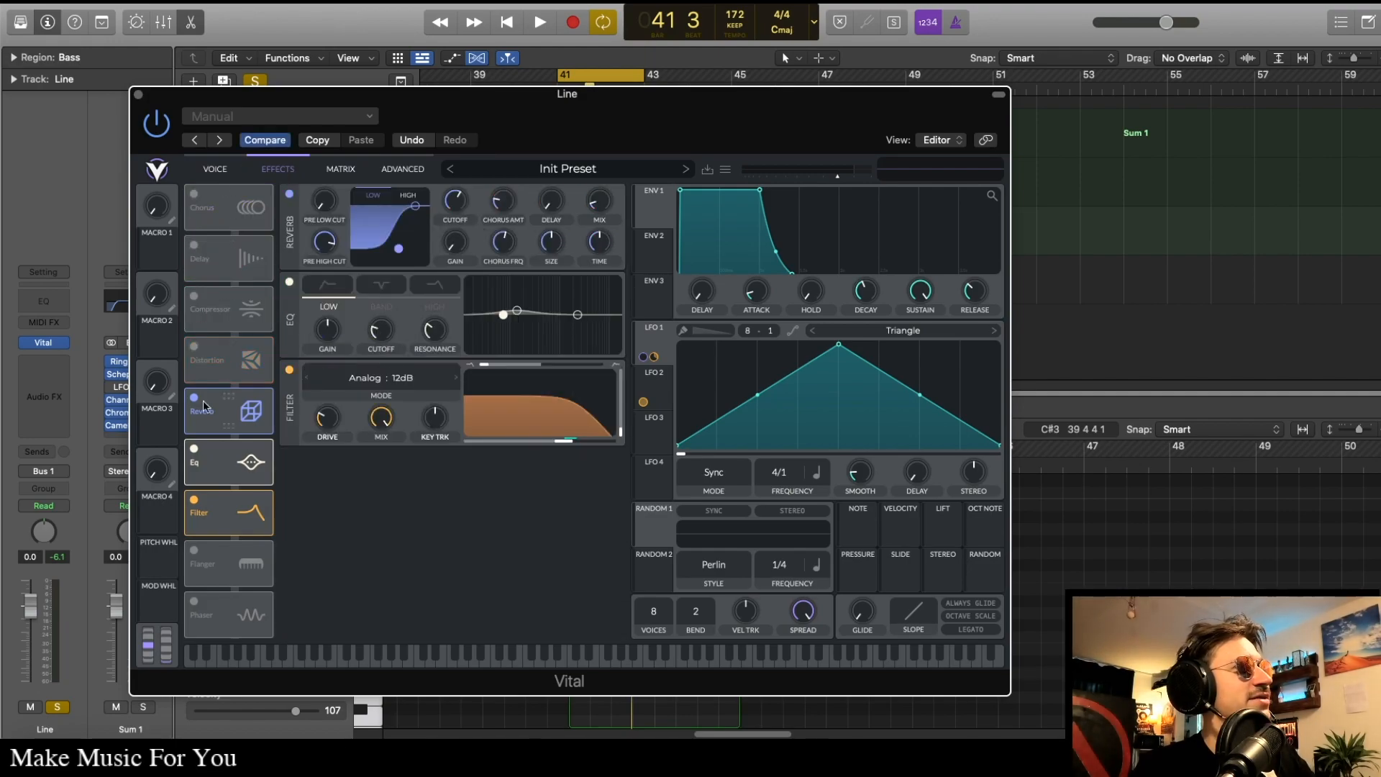
click(193, 398)
click(193, 449)
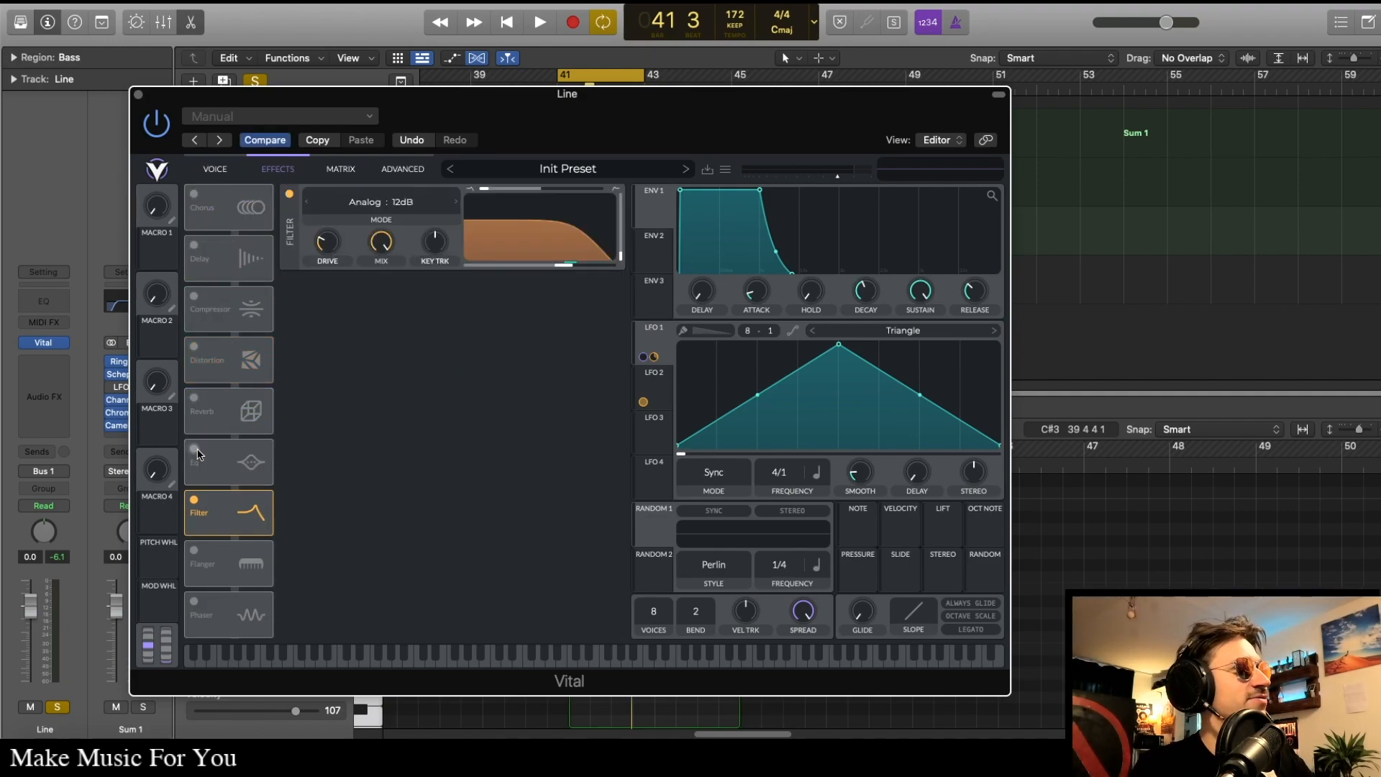
click(194, 500)
Step: Turn off filter 1, oscillator 2 and oscillator 1 to audition the Line Vox sample alone
click(215, 168)
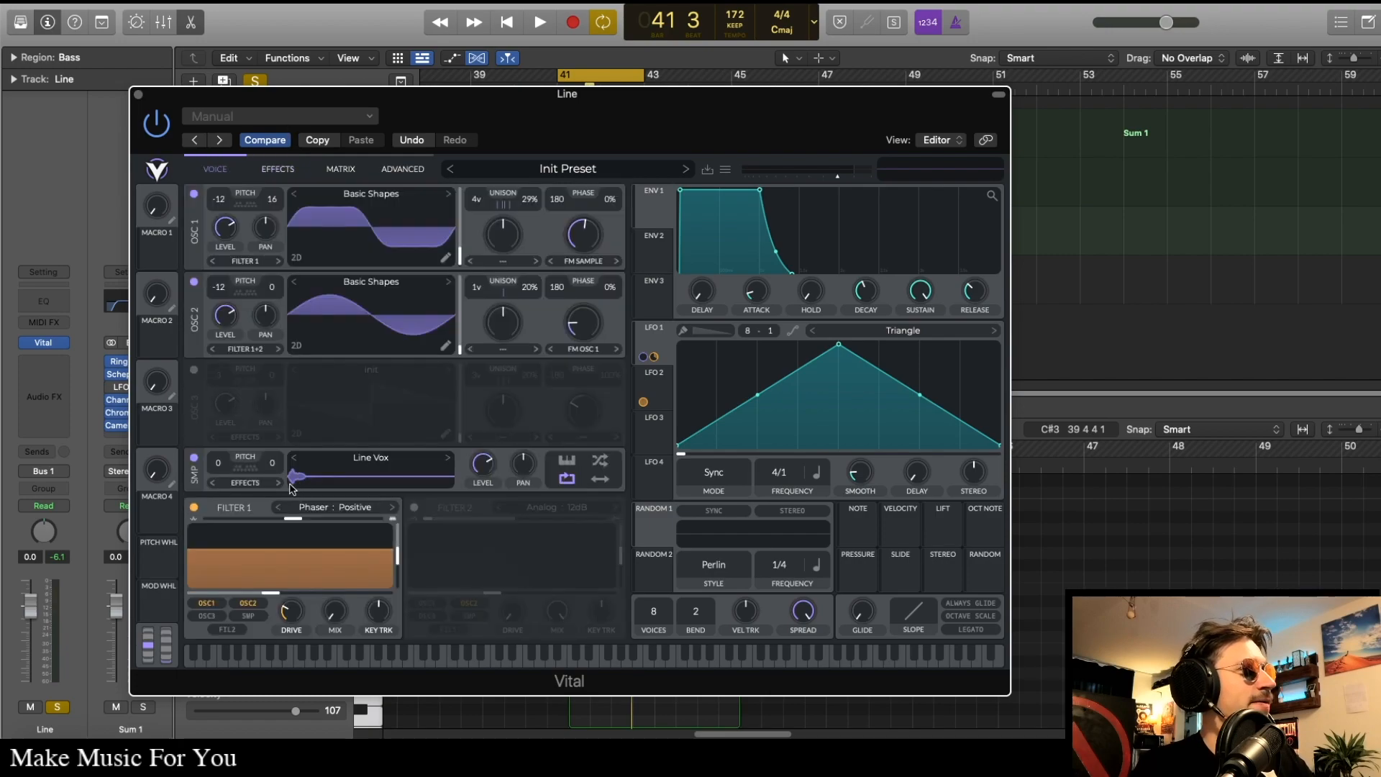
click(194, 507)
click(193, 281)
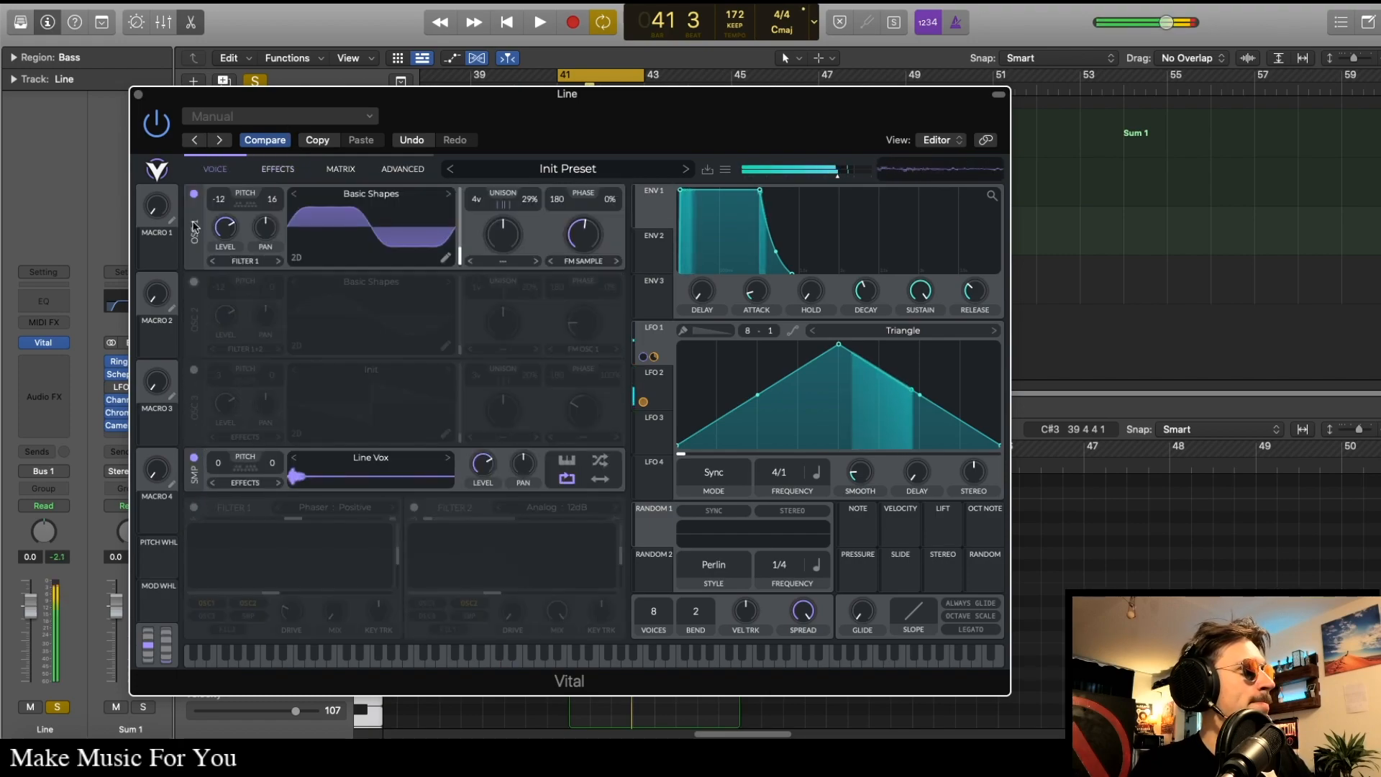
click(194, 193)
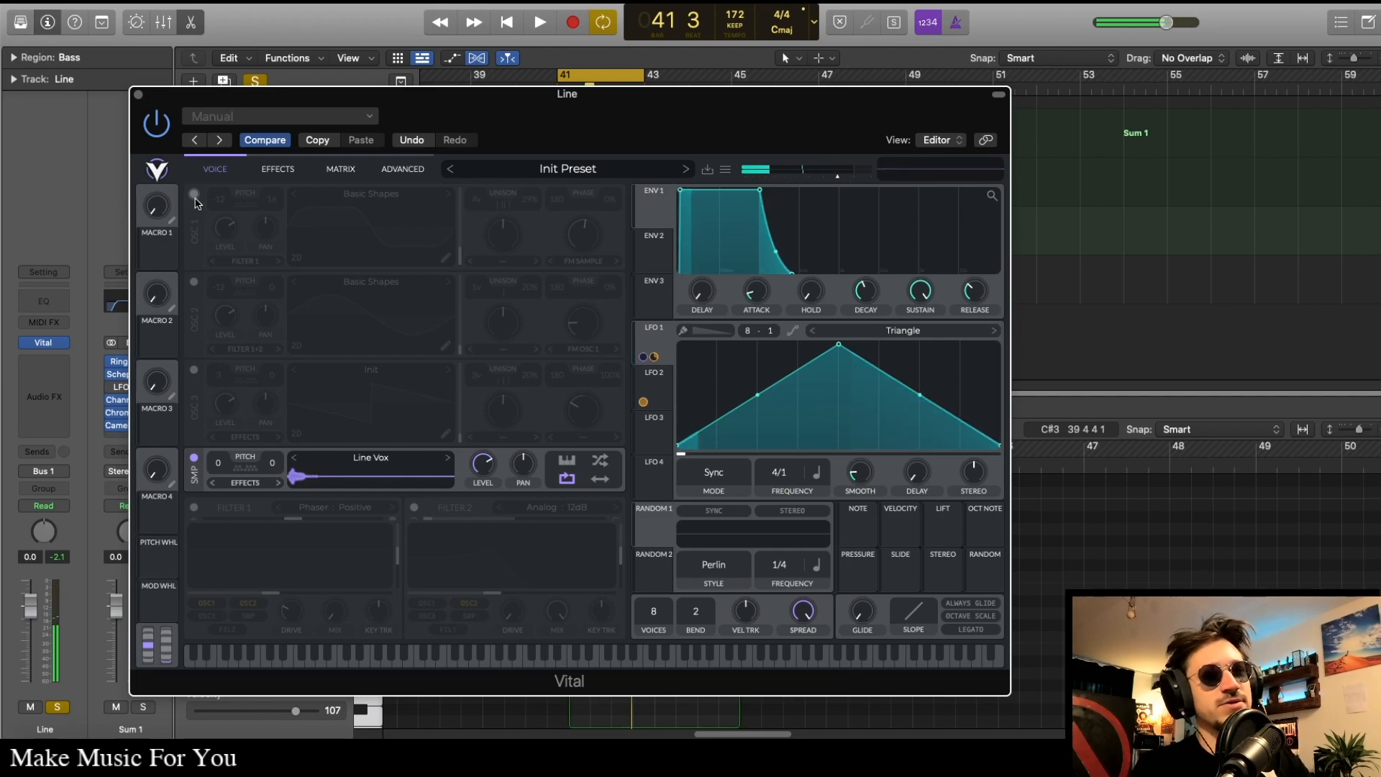
Step: Turn oscillator 1, oscillator 2 and filter 1 back on one at a time while auditioning, and display the LFO 2 settings
click(194, 195)
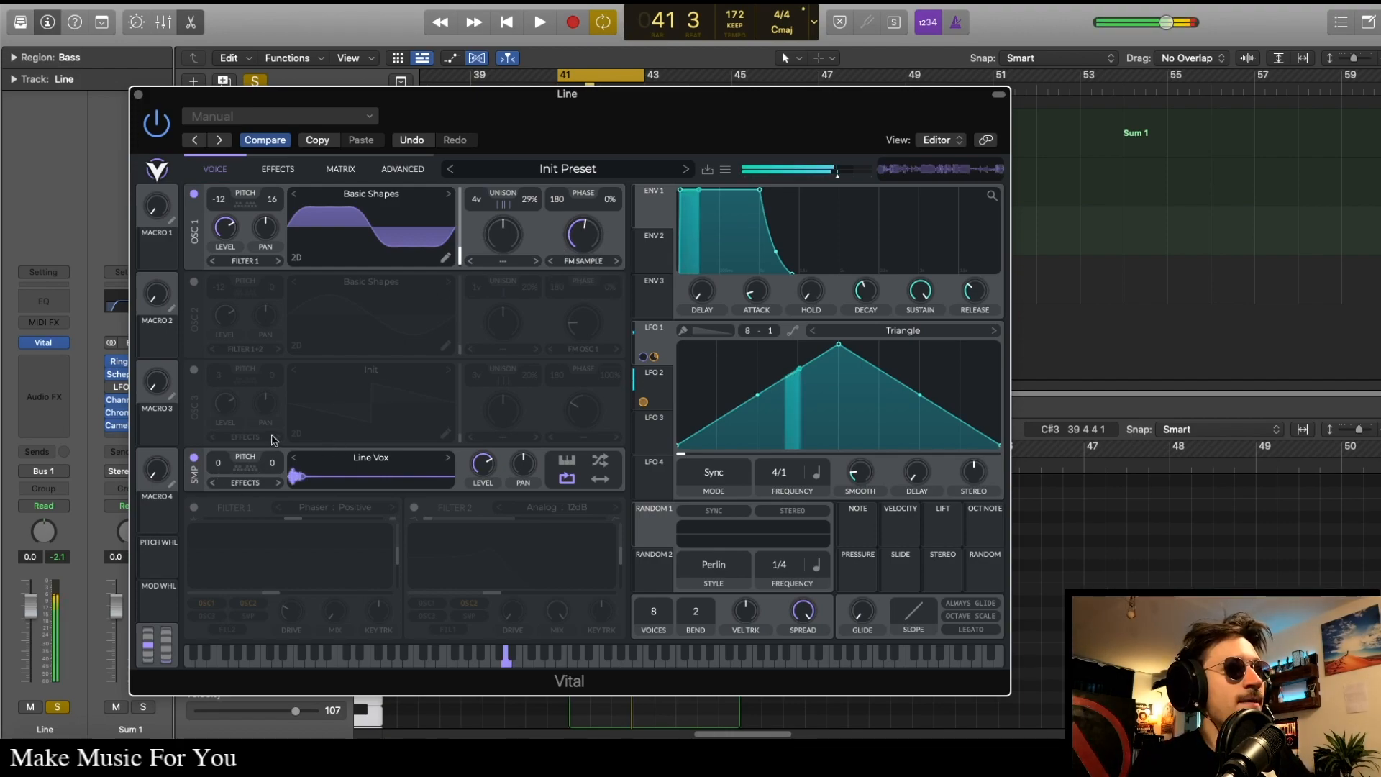
click(194, 281)
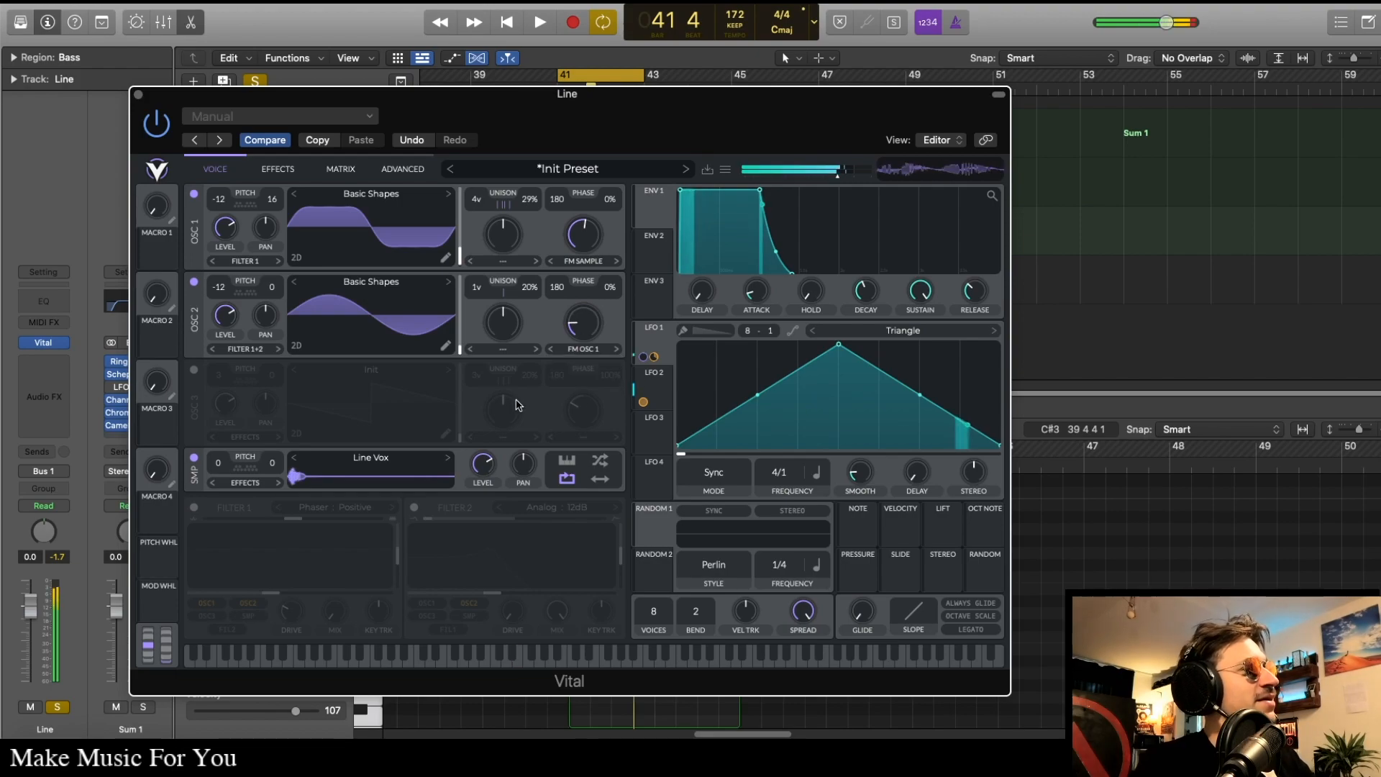
click(192, 507)
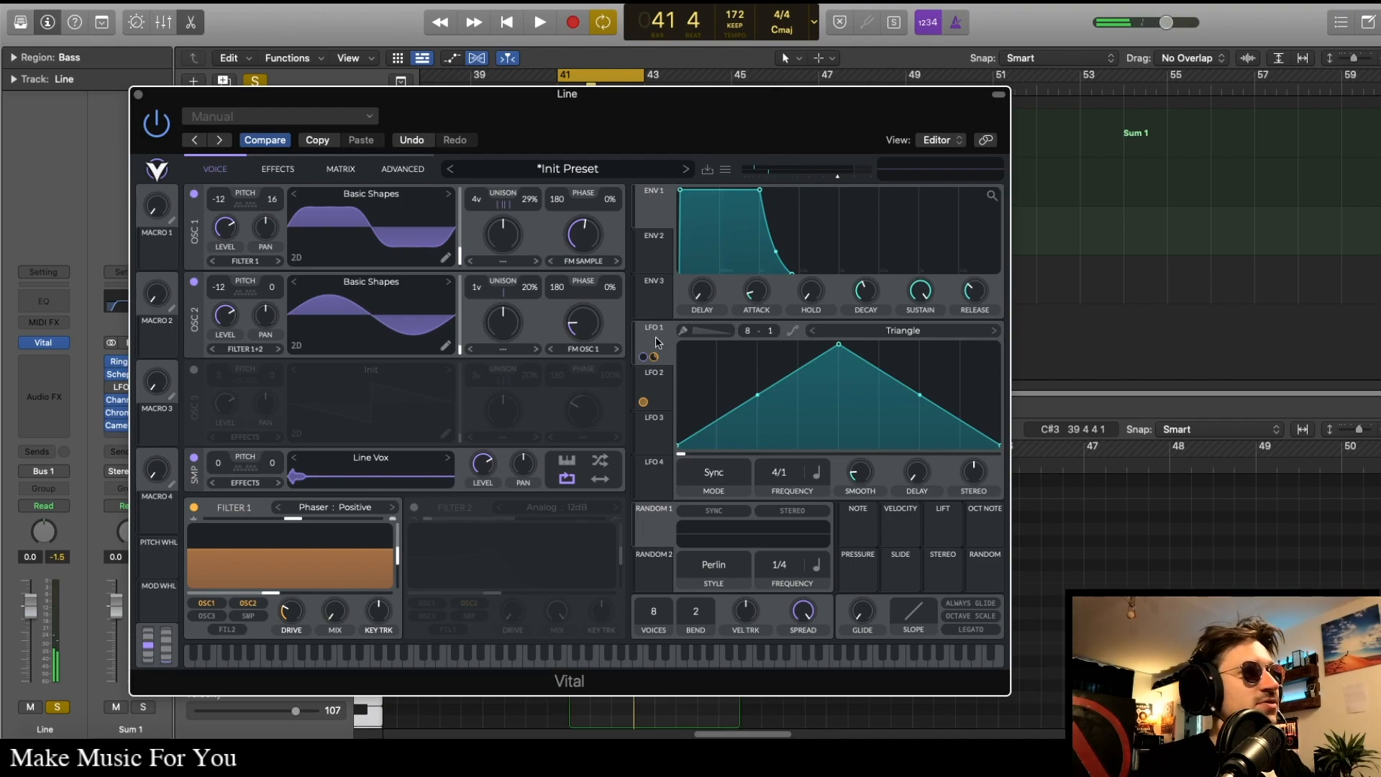
click(665, 392)
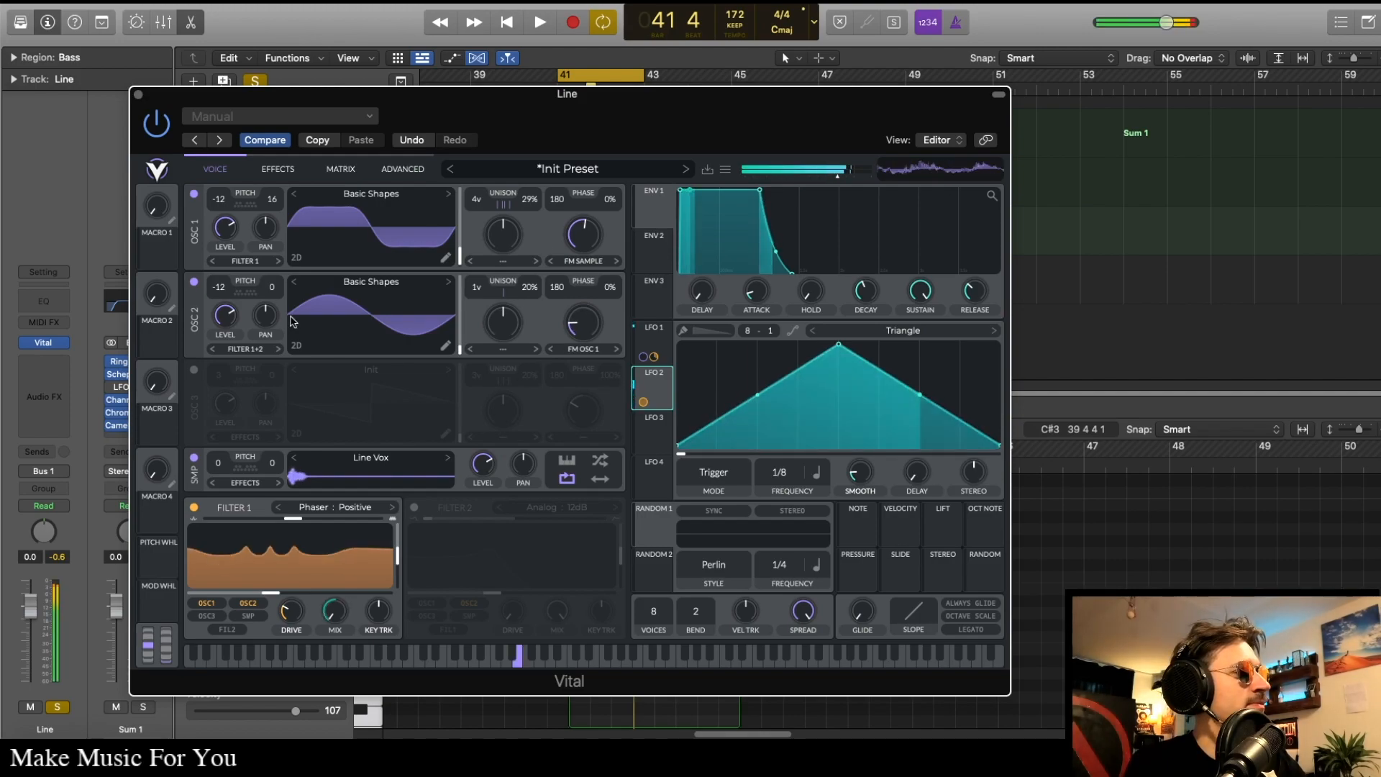
Step: Re-enable the Line patch's chorus, delay, compressor and distortion effects one after another
click(277, 169)
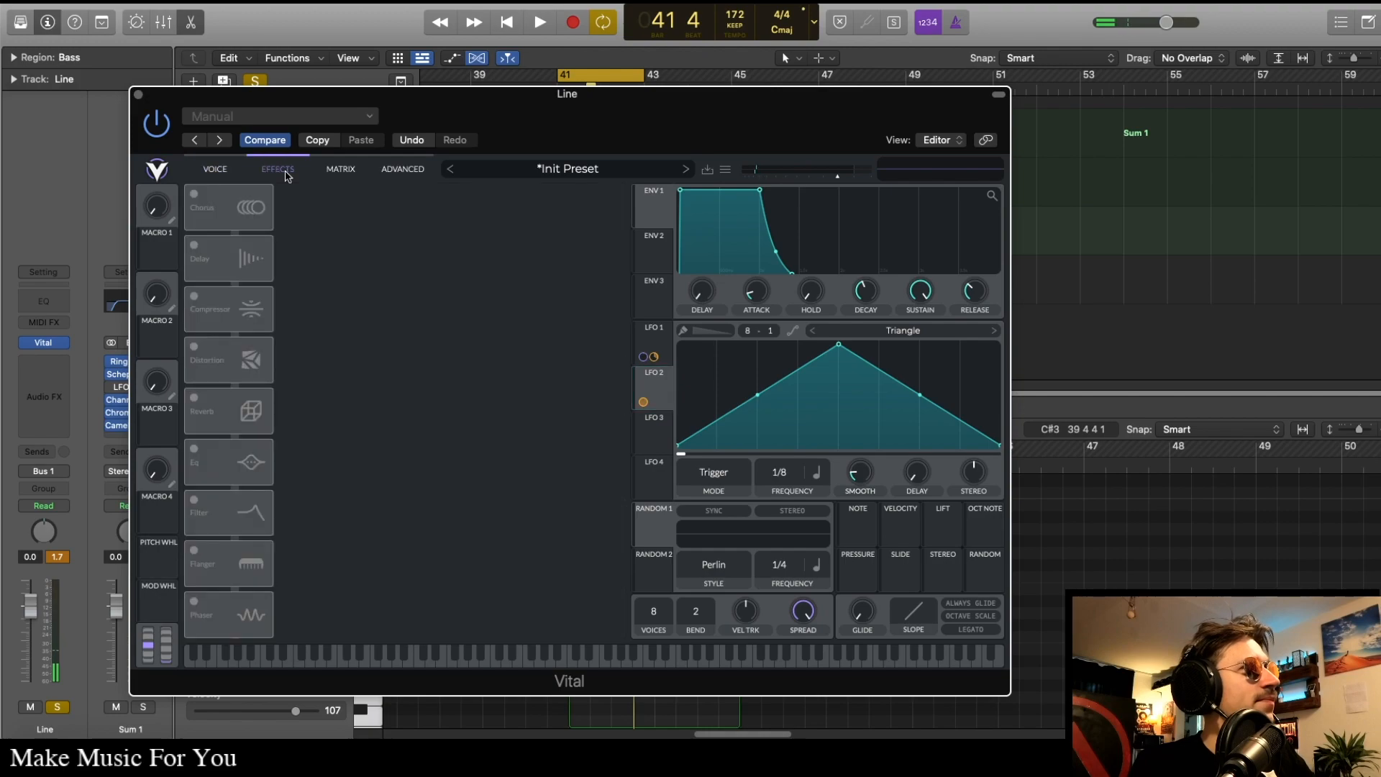
click(193, 194)
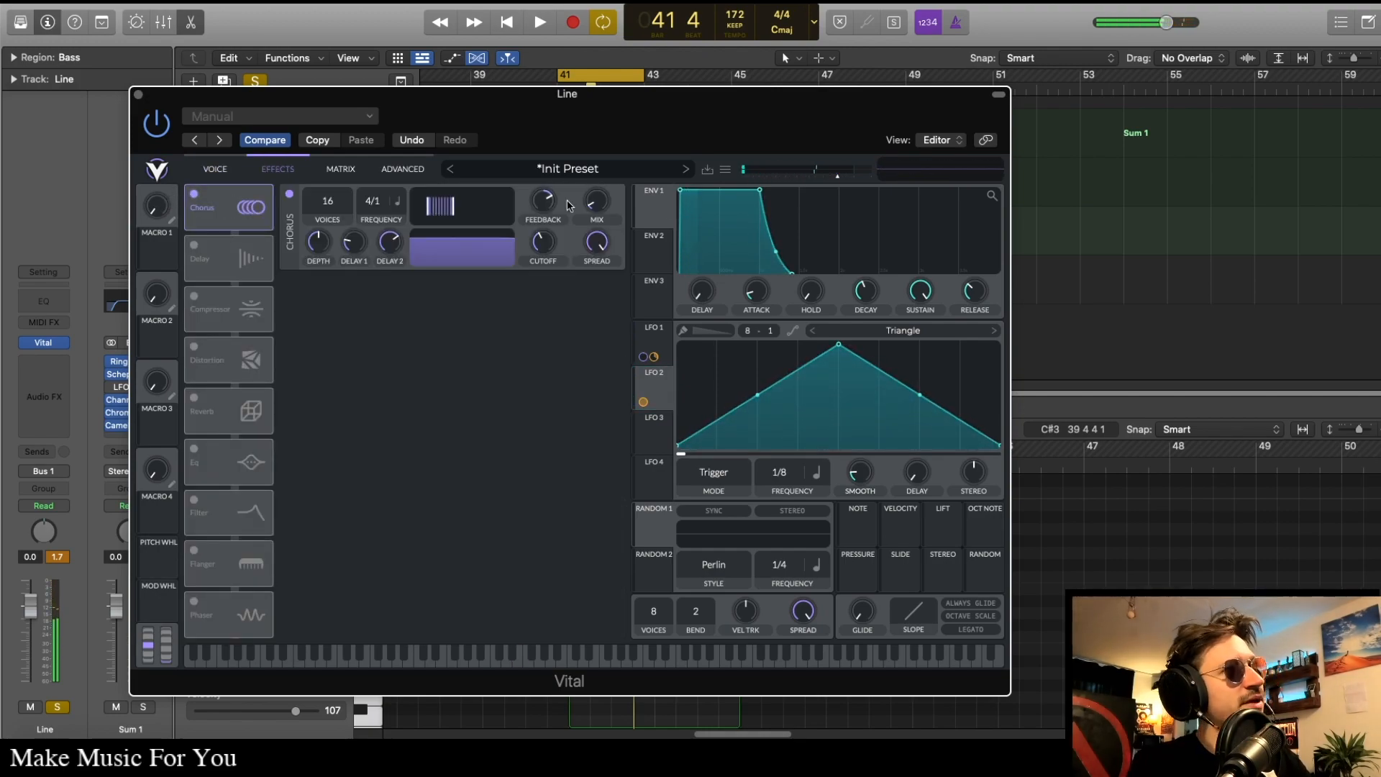
click(193, 245)
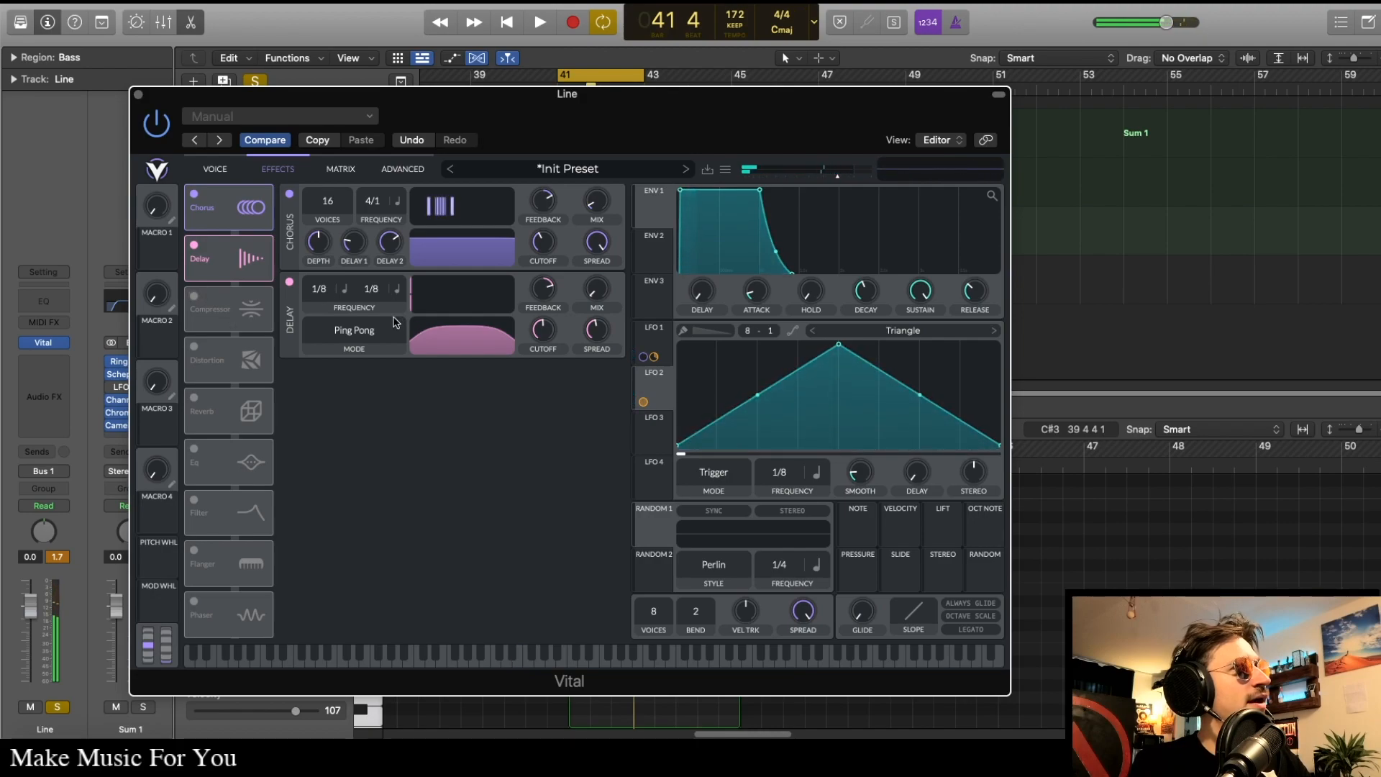
click(190, 295)
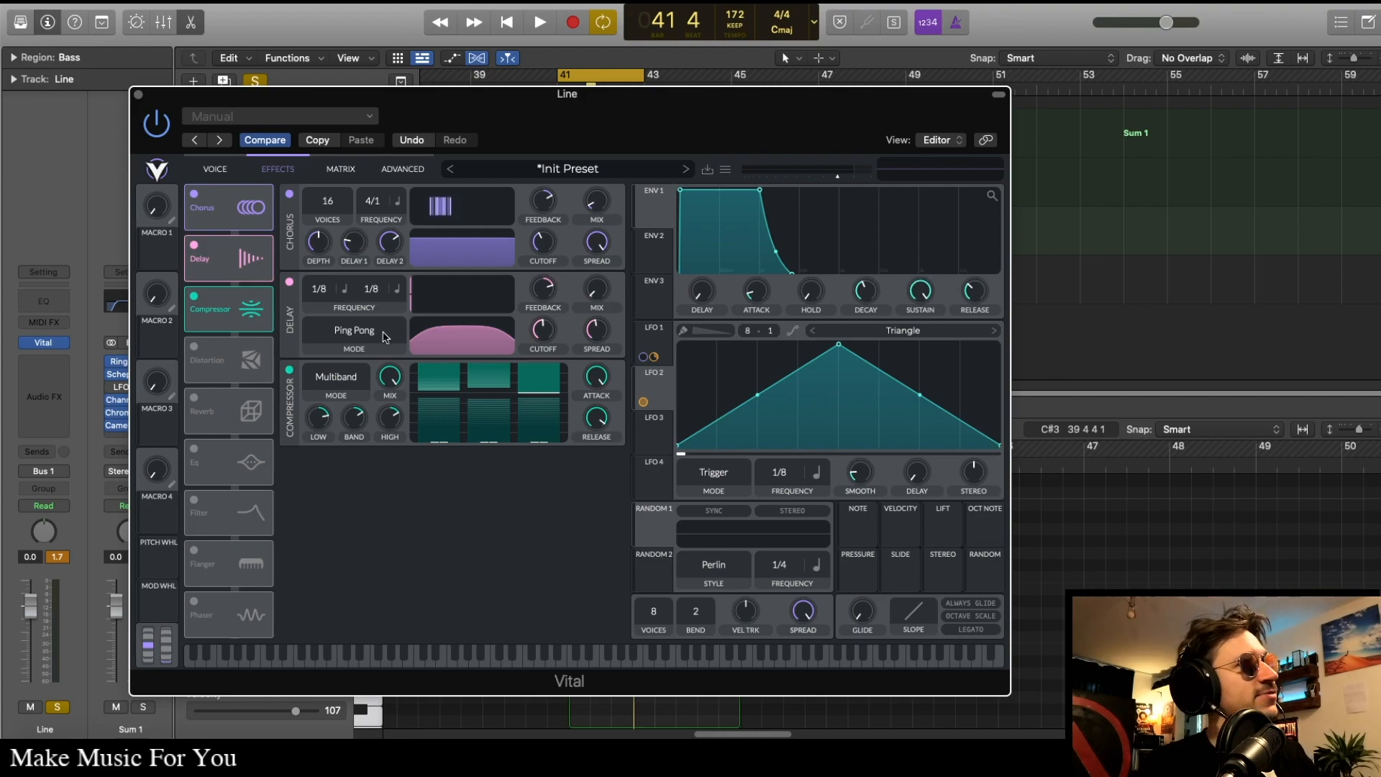
click(194, 346)
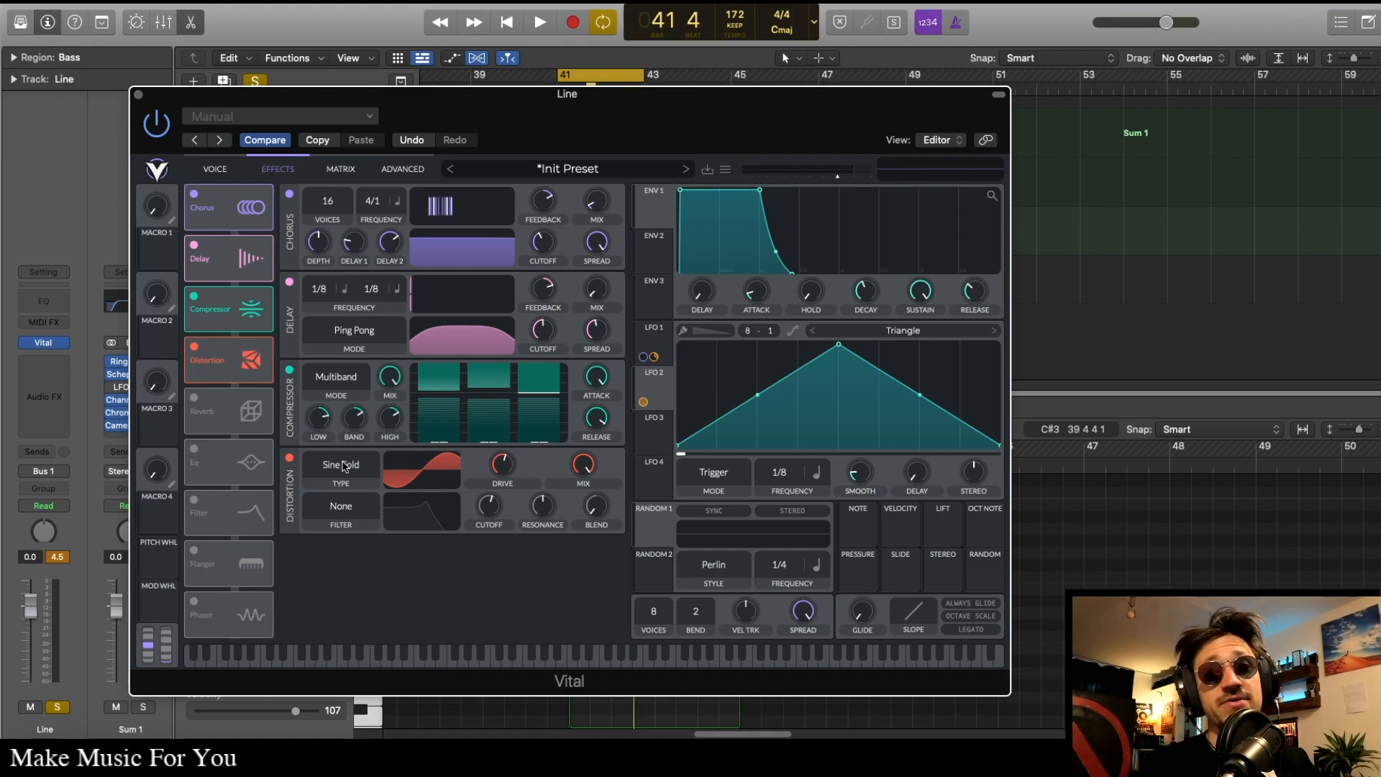
Step: Choose Sine Fold as the Line patch's distortion type and re-enable its reverb, EQ and filter effects while auditioning
click(343, 467)
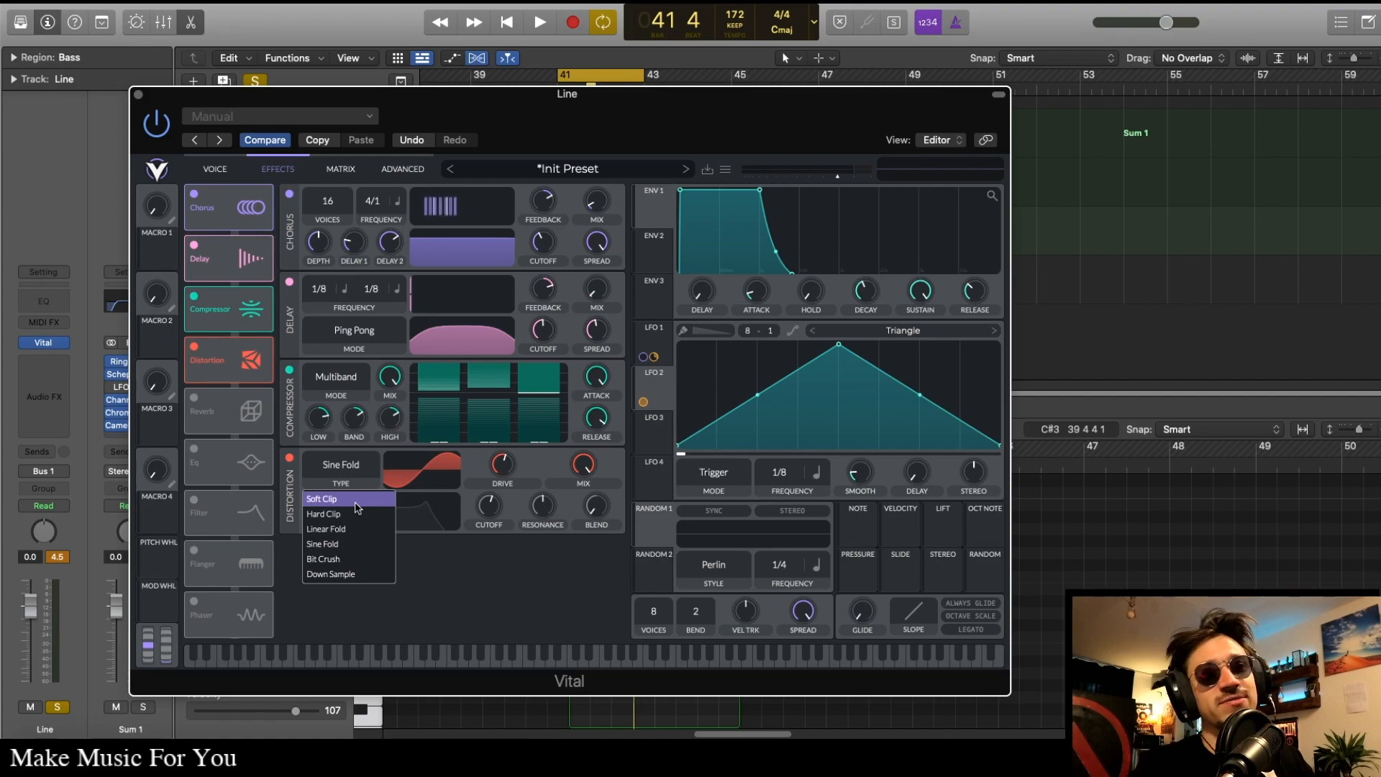
click(356, 543)
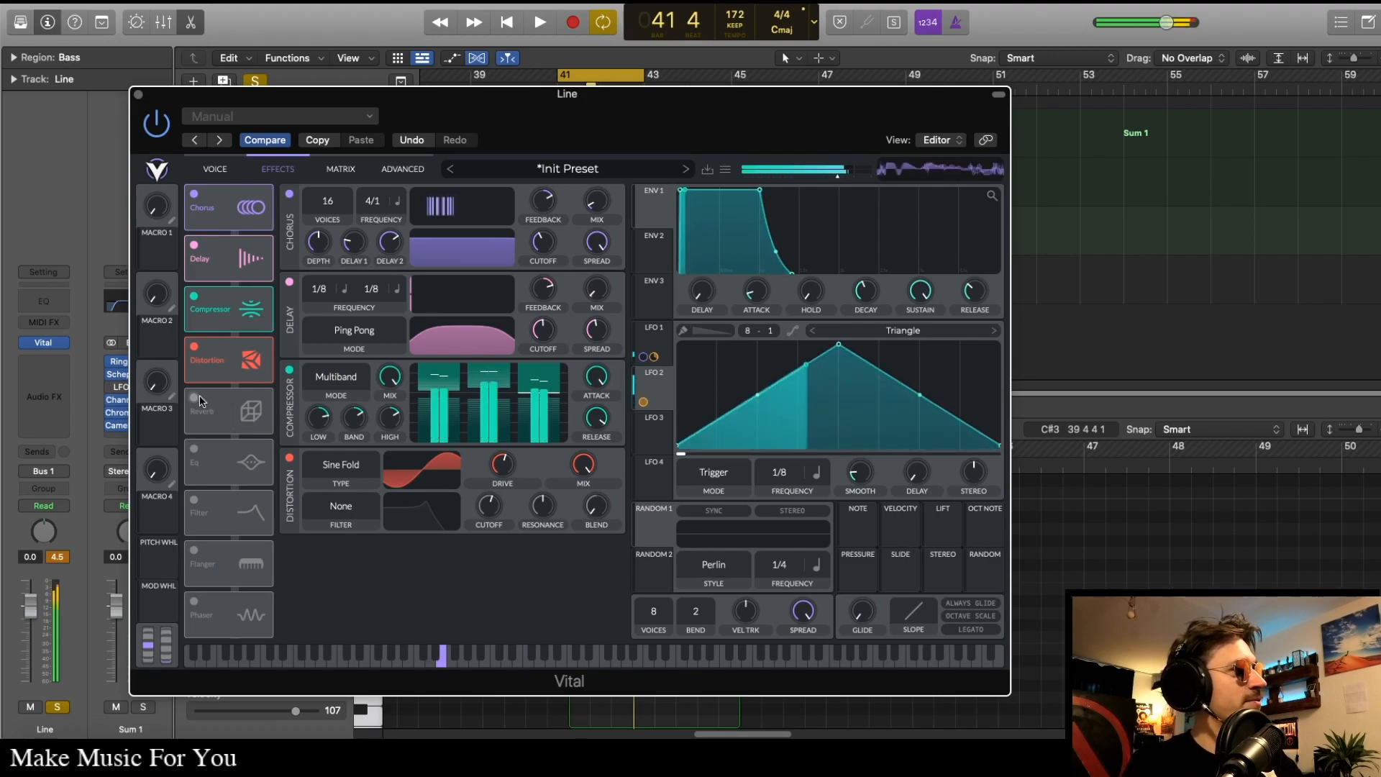
click(201, 400)
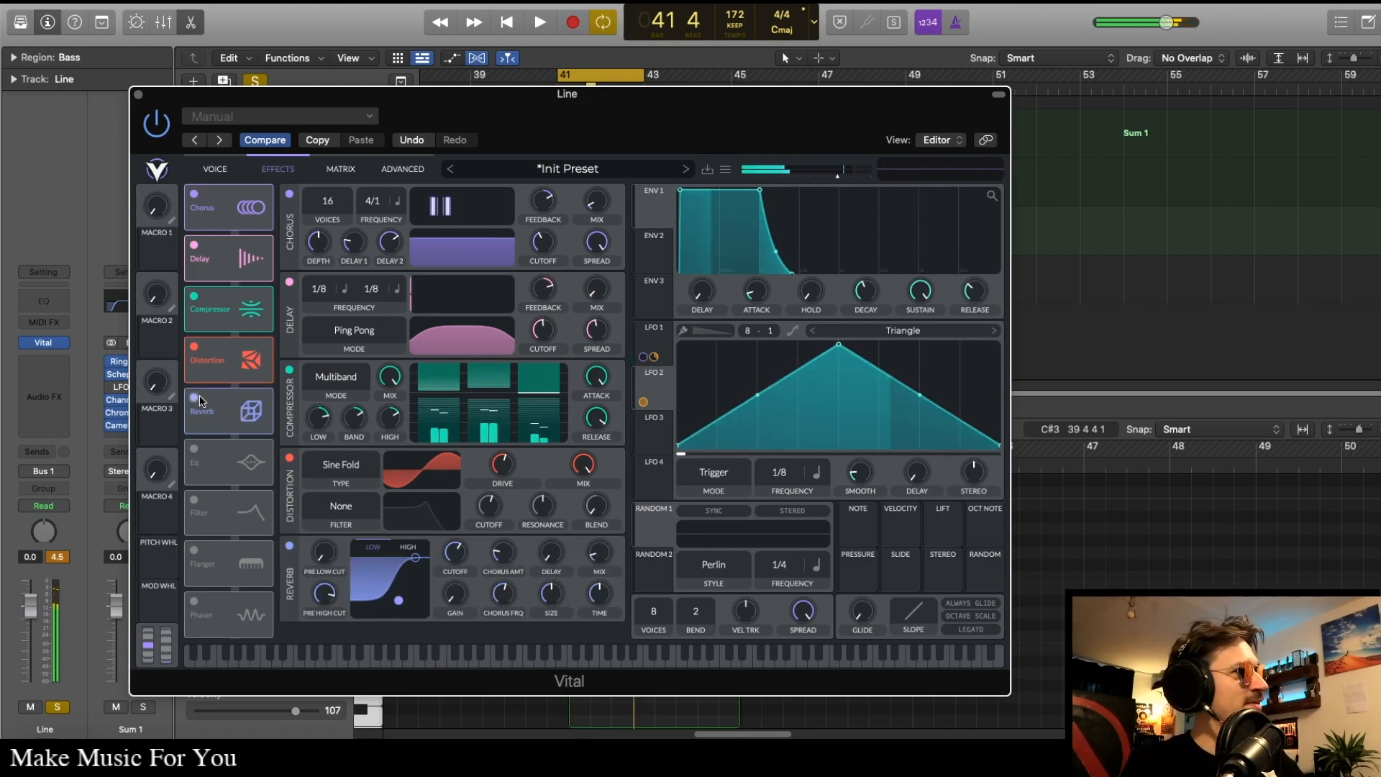
click(207, 448)
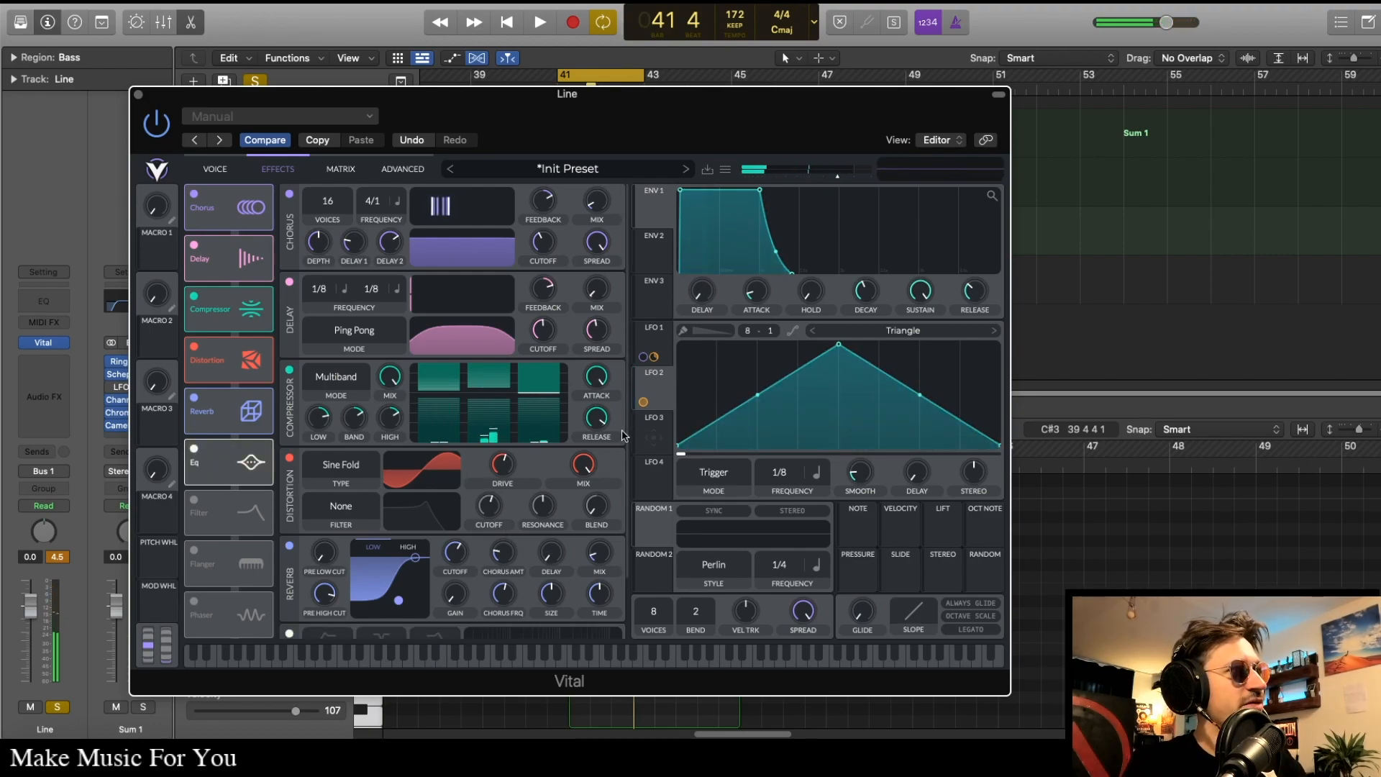
scroll(503, 547, down, 3)
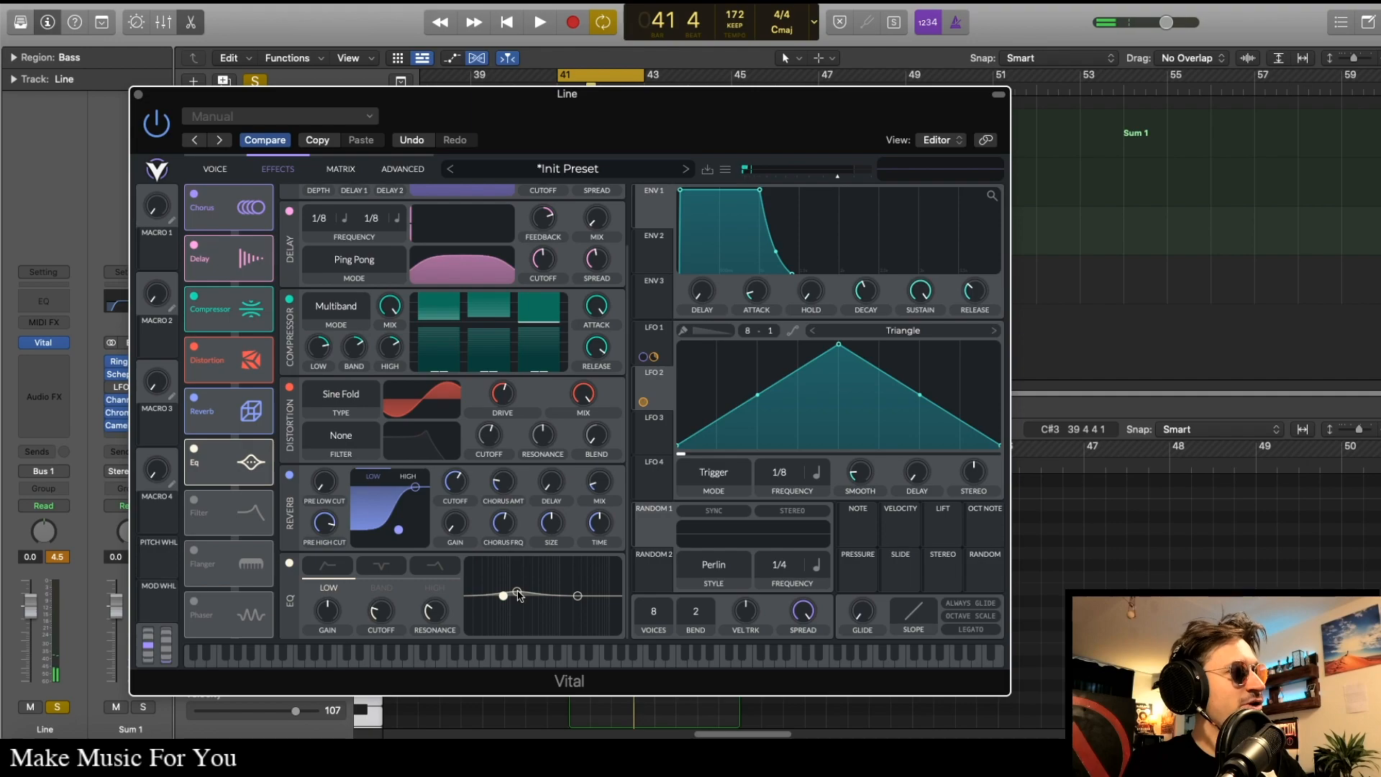
click(216, 509)
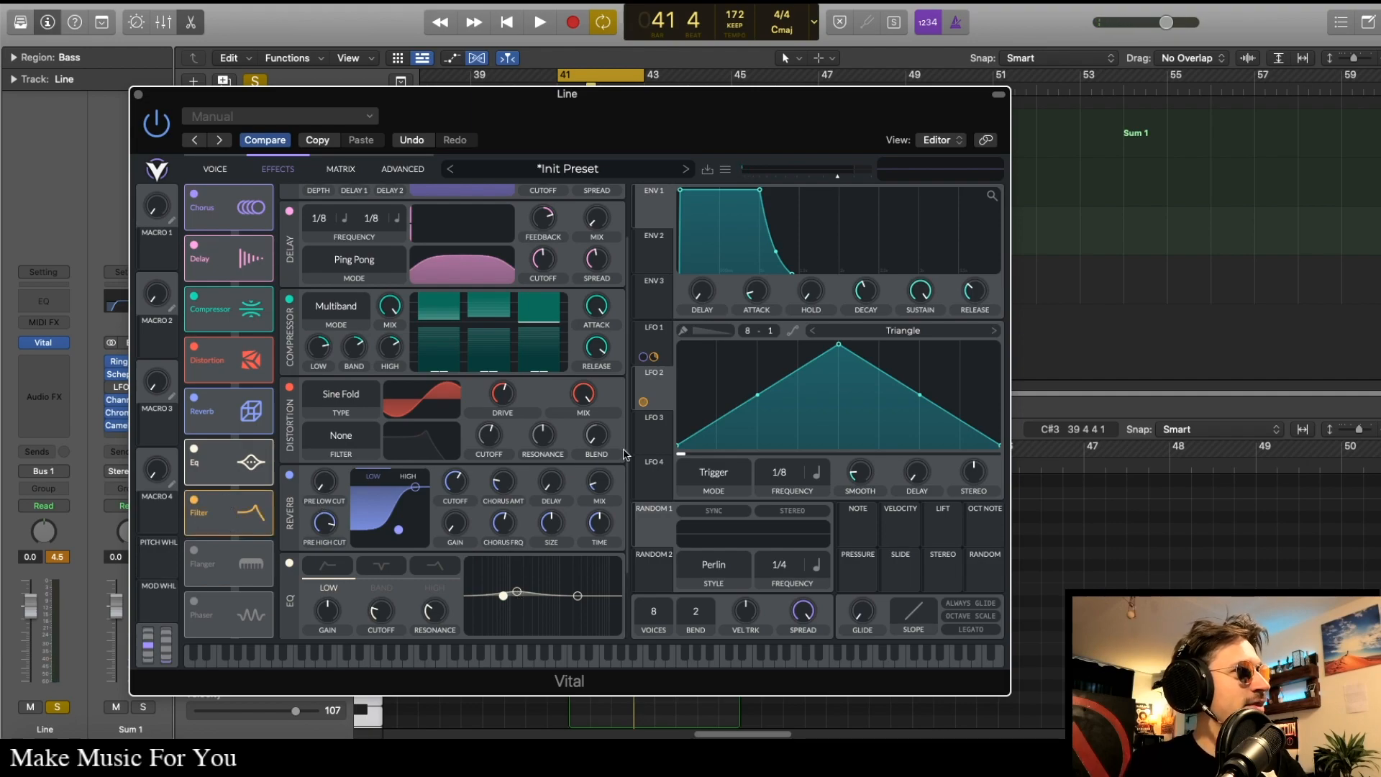
scroll(632, 503, down, 3)
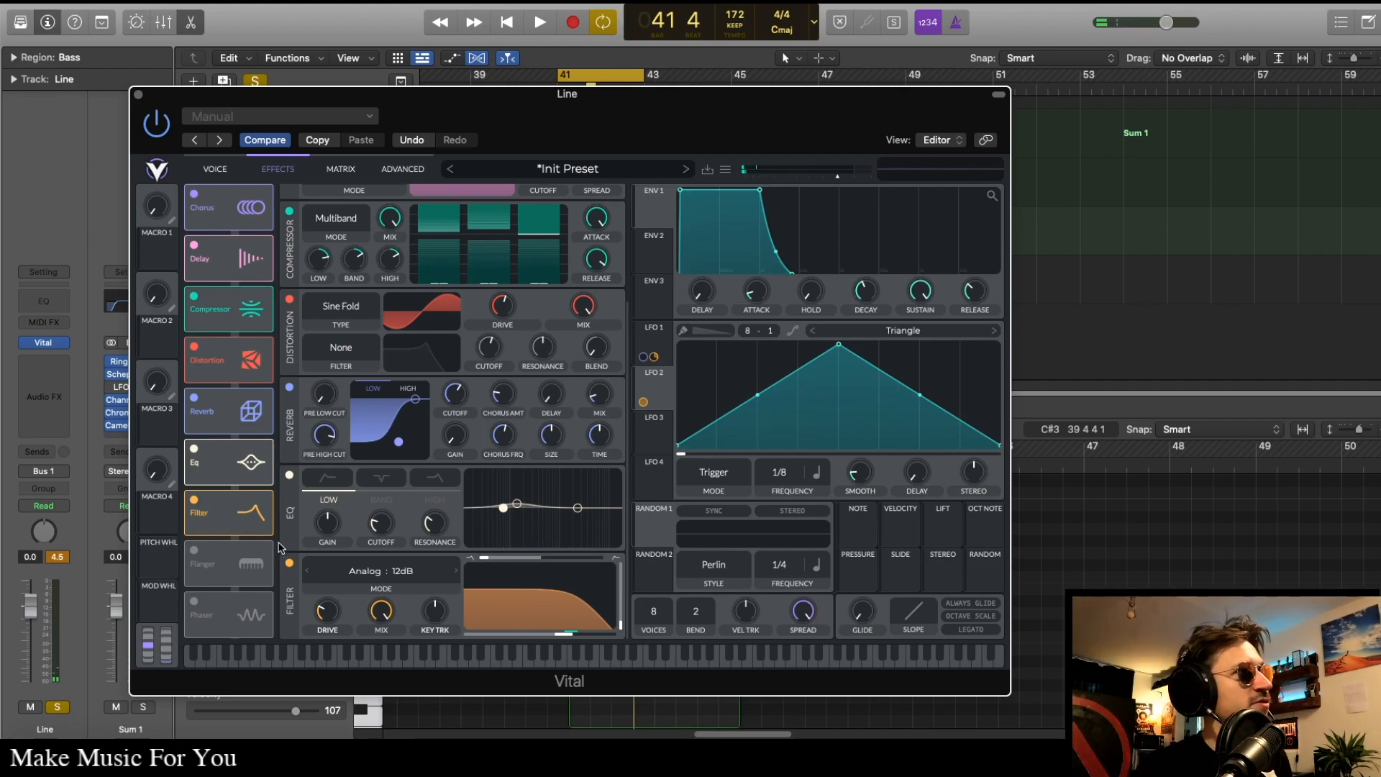
key(space)
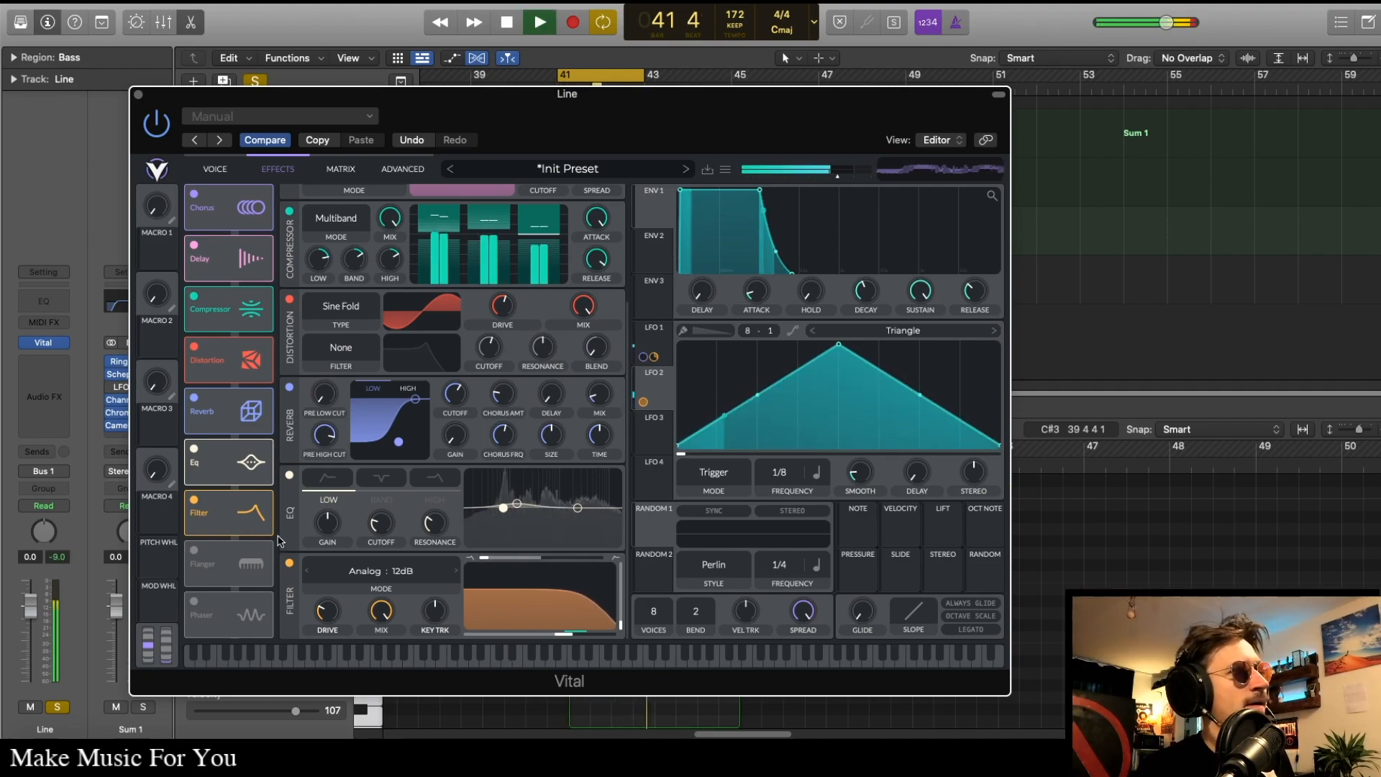
key(space)
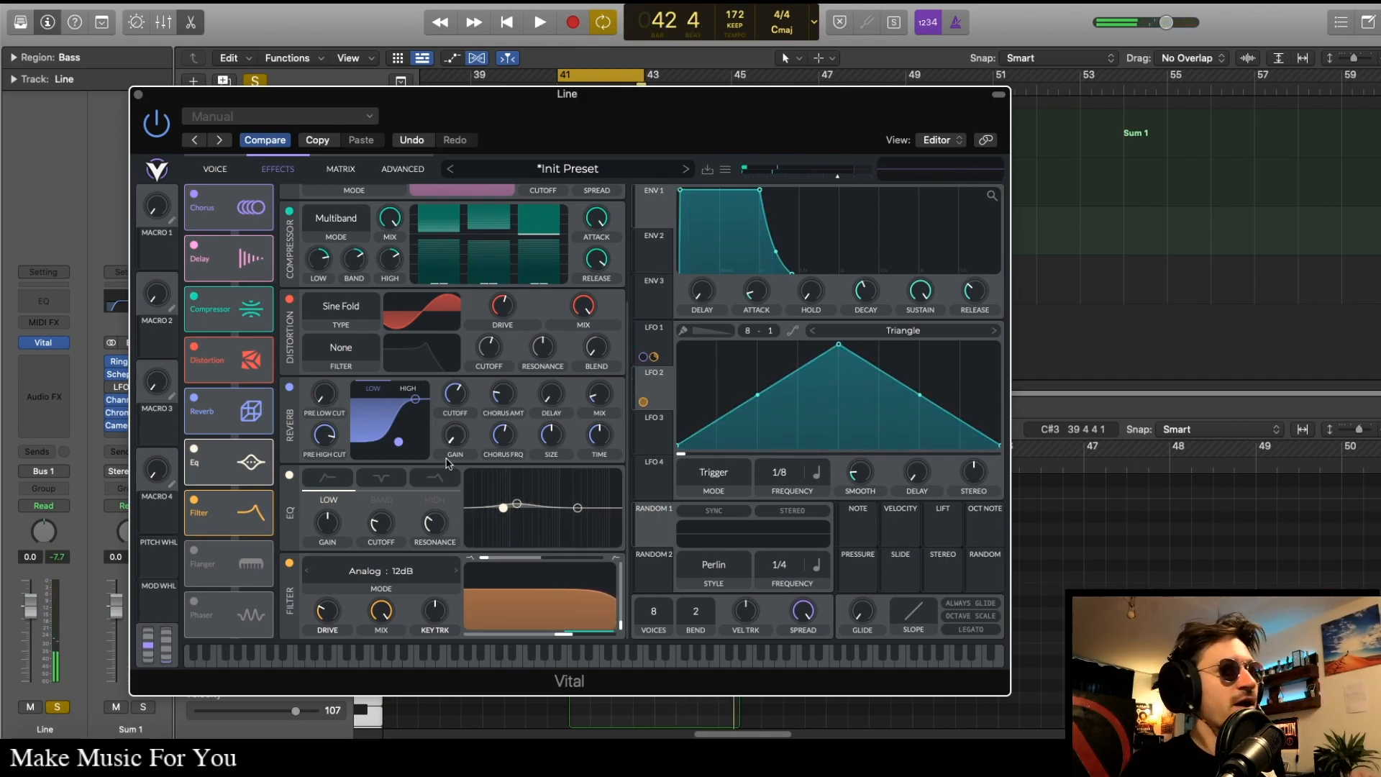
Step: Display the LFO 2 and LFO 1 settings in turn and audition the Line patch
click(653, 381)
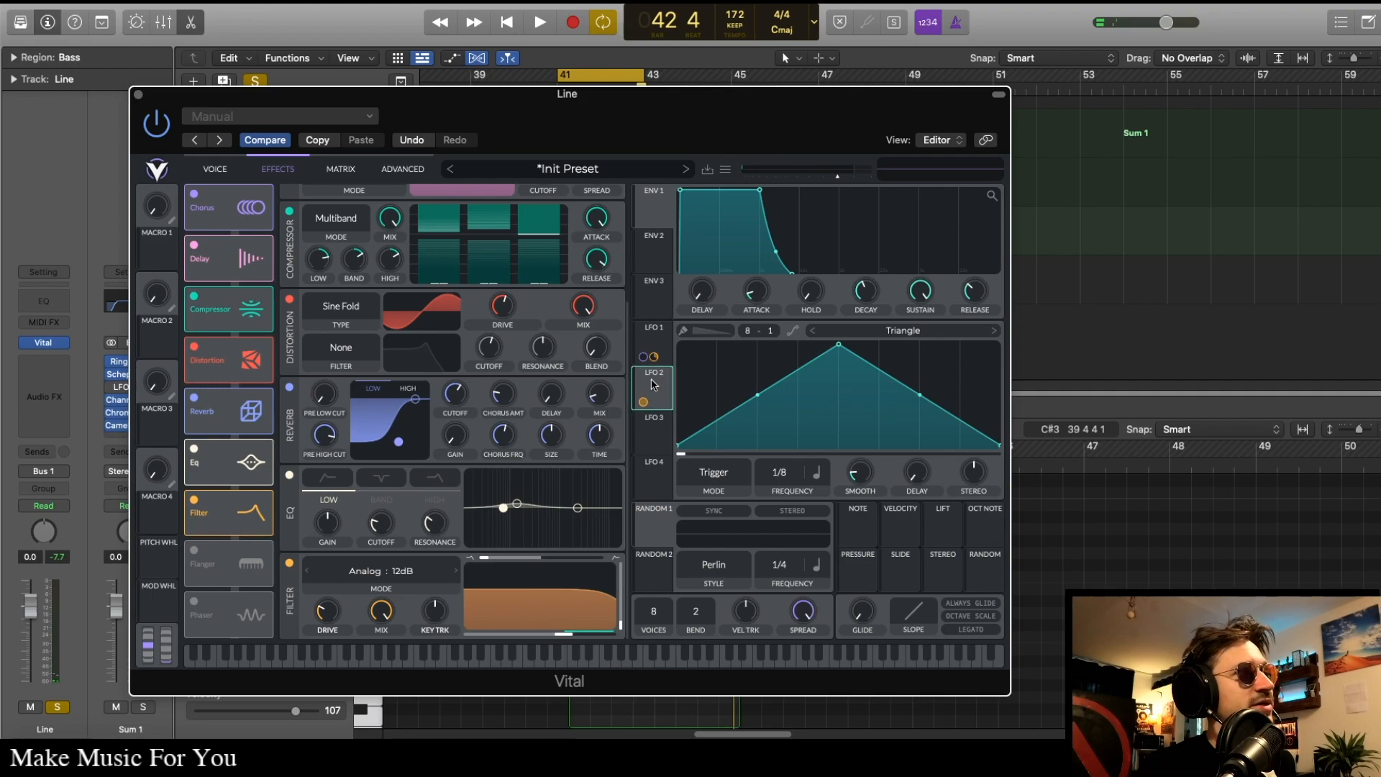
click(636, 338)
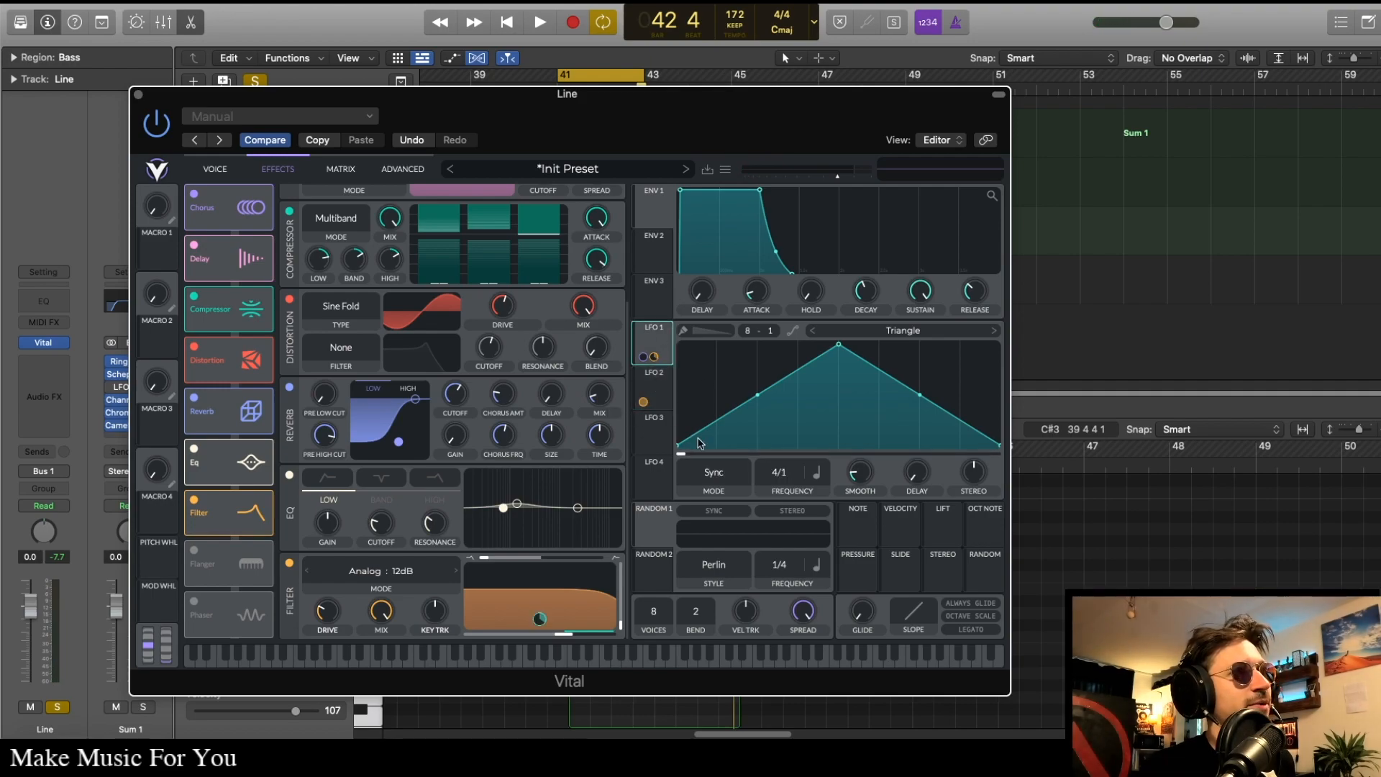
key(space)
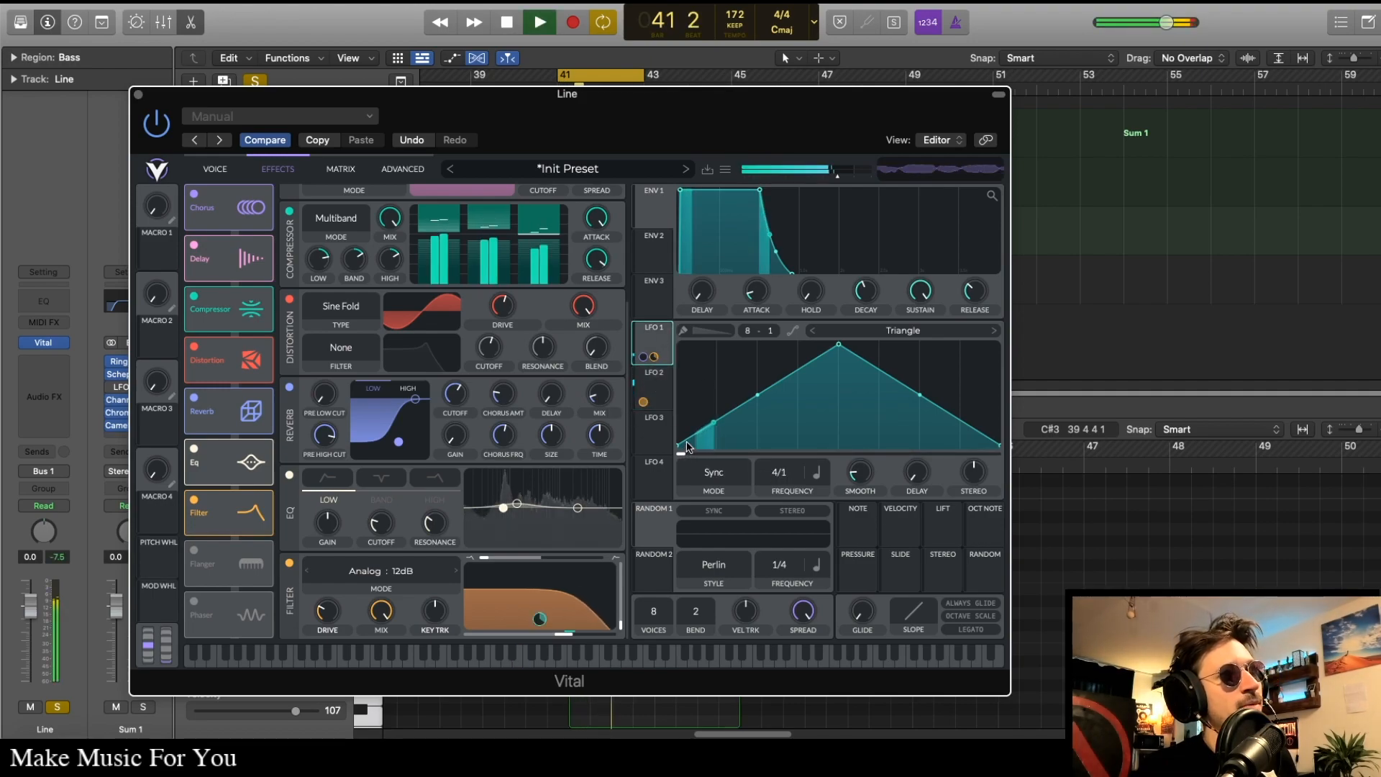
key(space)
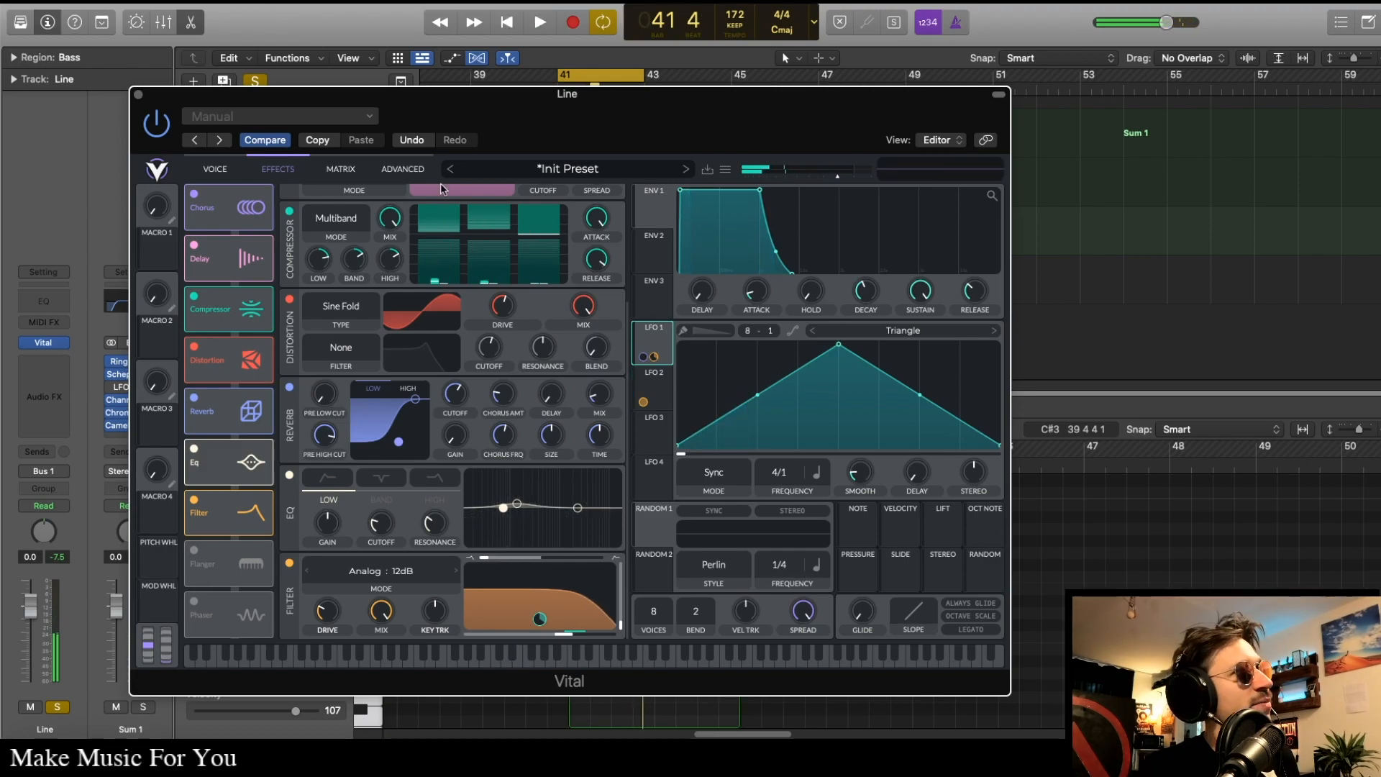
Step: Set LFO 1's modulation amount on the Line patch's voice transpose to 2 and audition the pitch movement
click(402, 170)
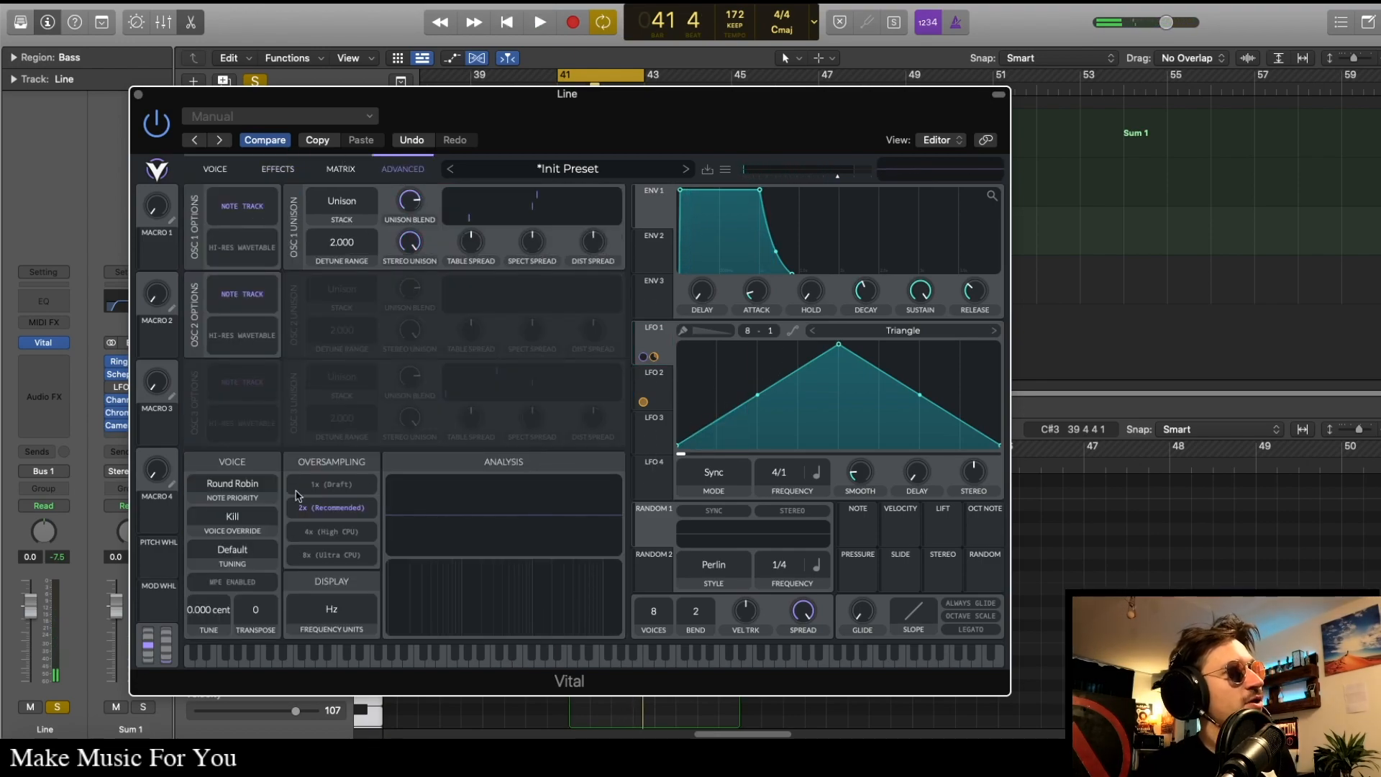
mouse_move(257, 642)
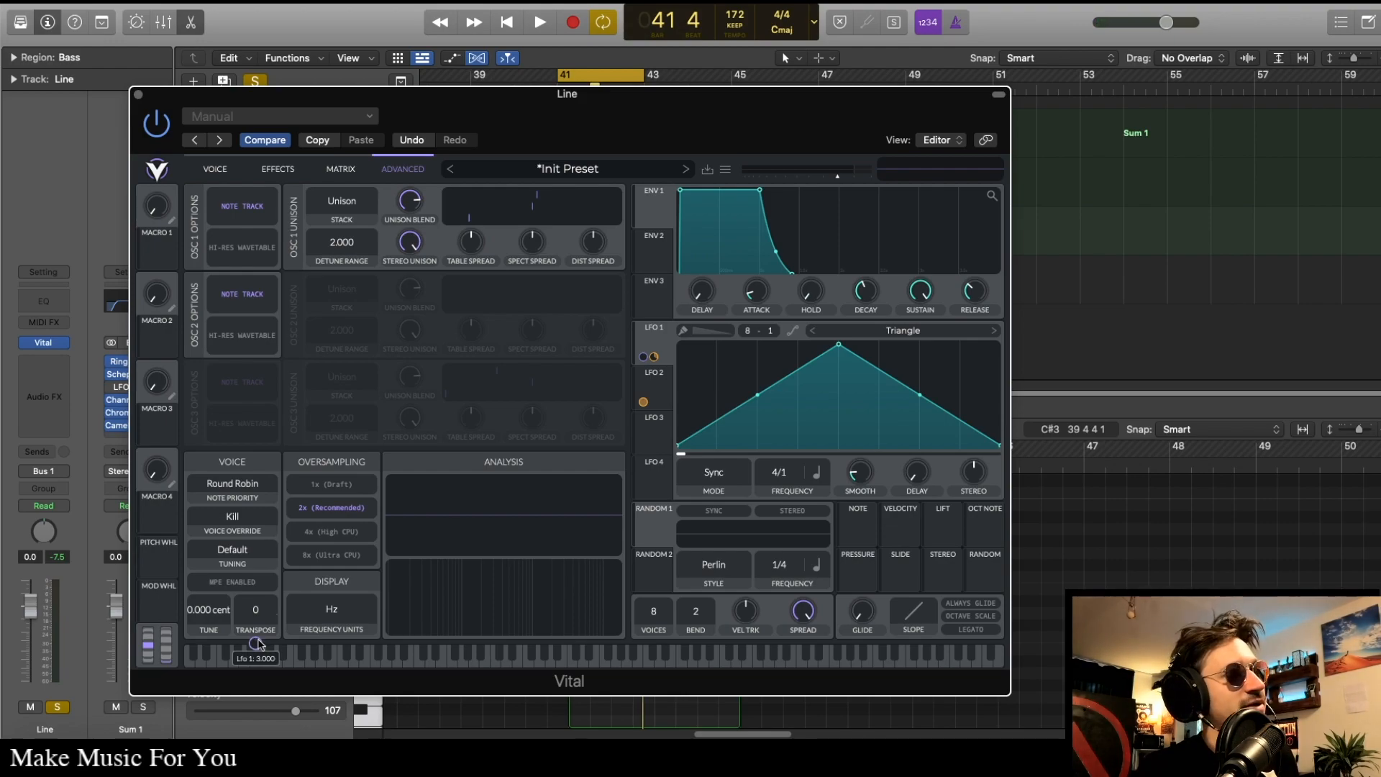
right_click(257, 642)
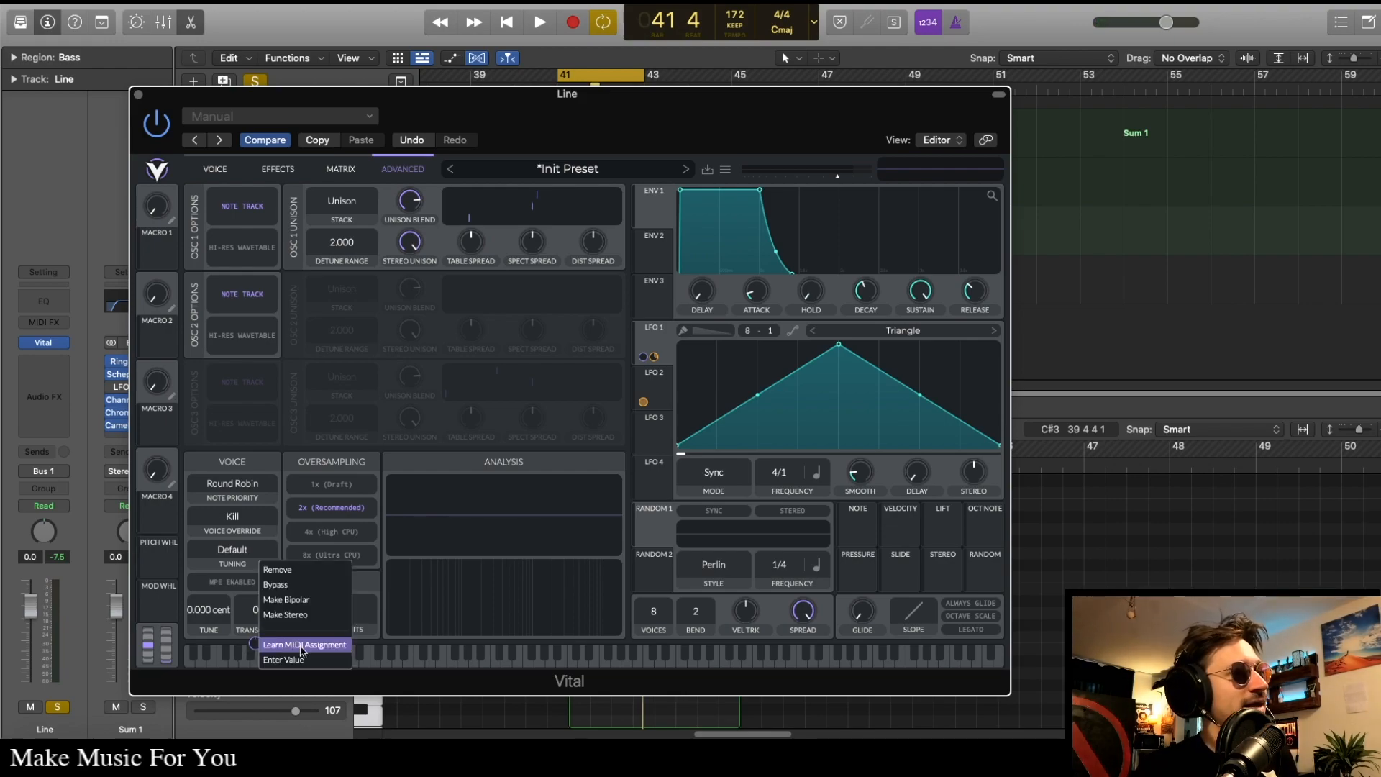
click(300, 658)
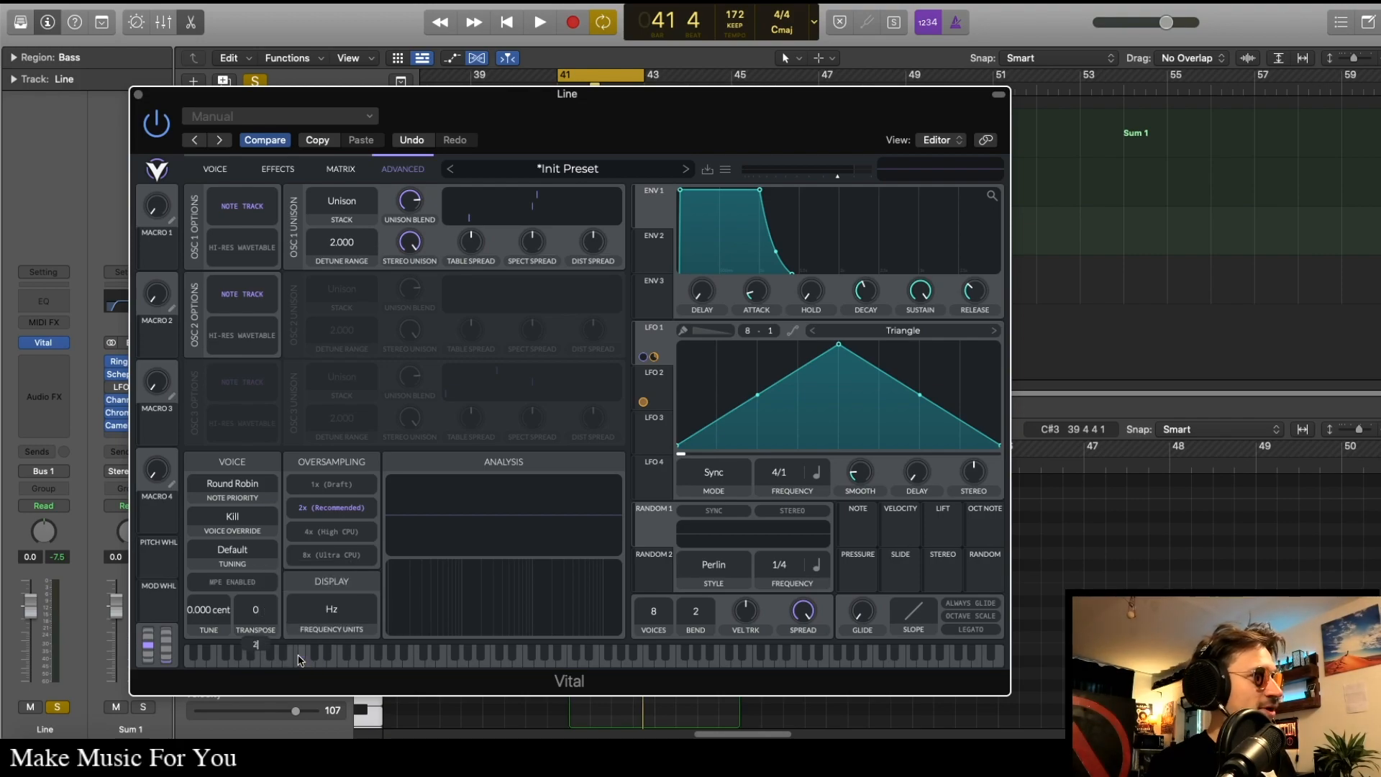
key(Return)
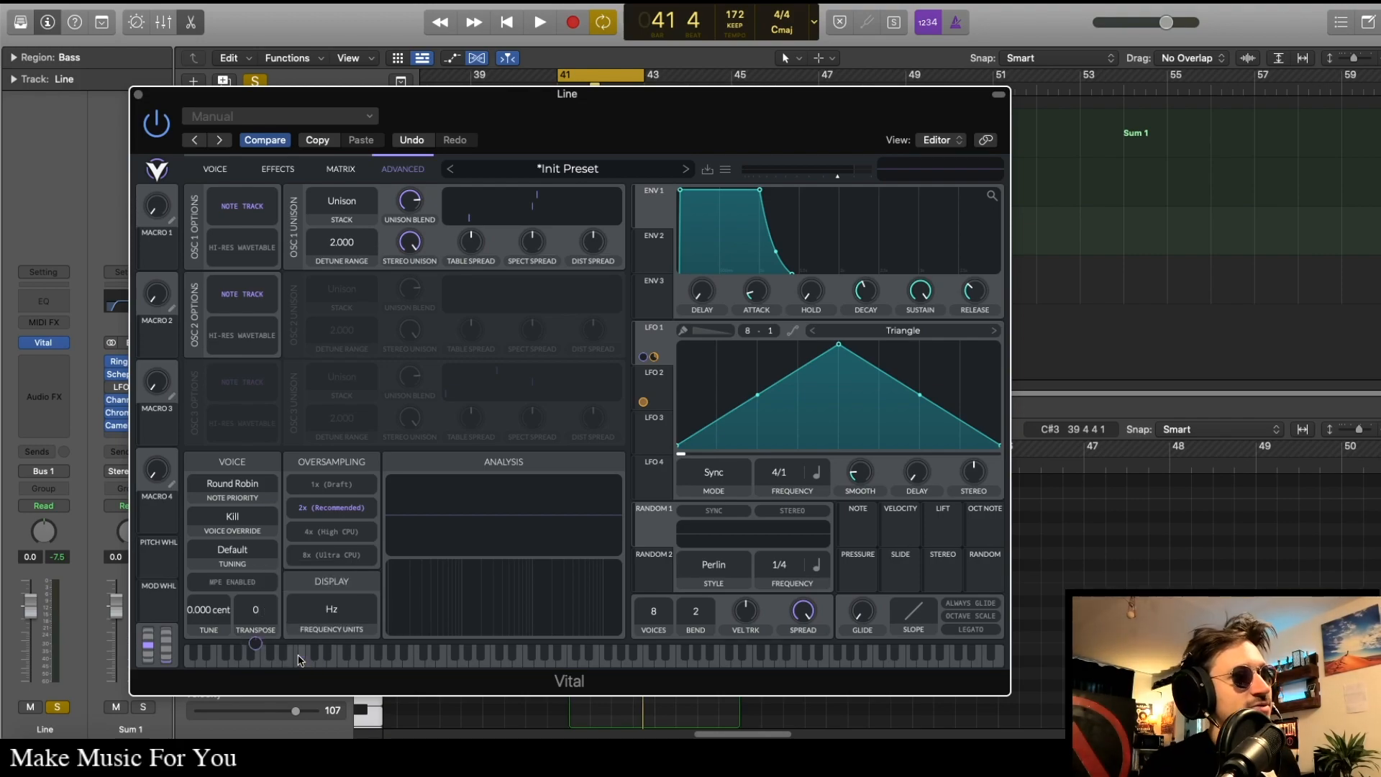
key(space)
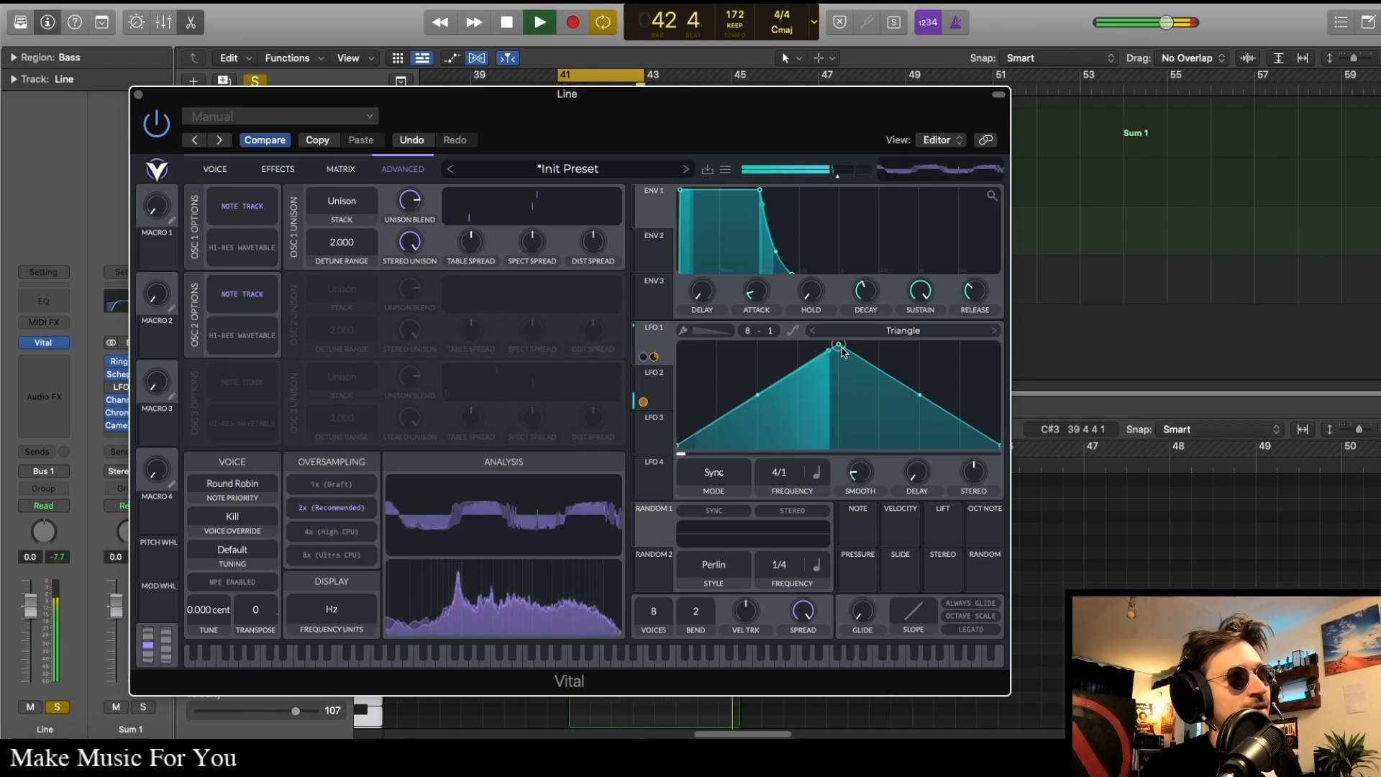
key(space)
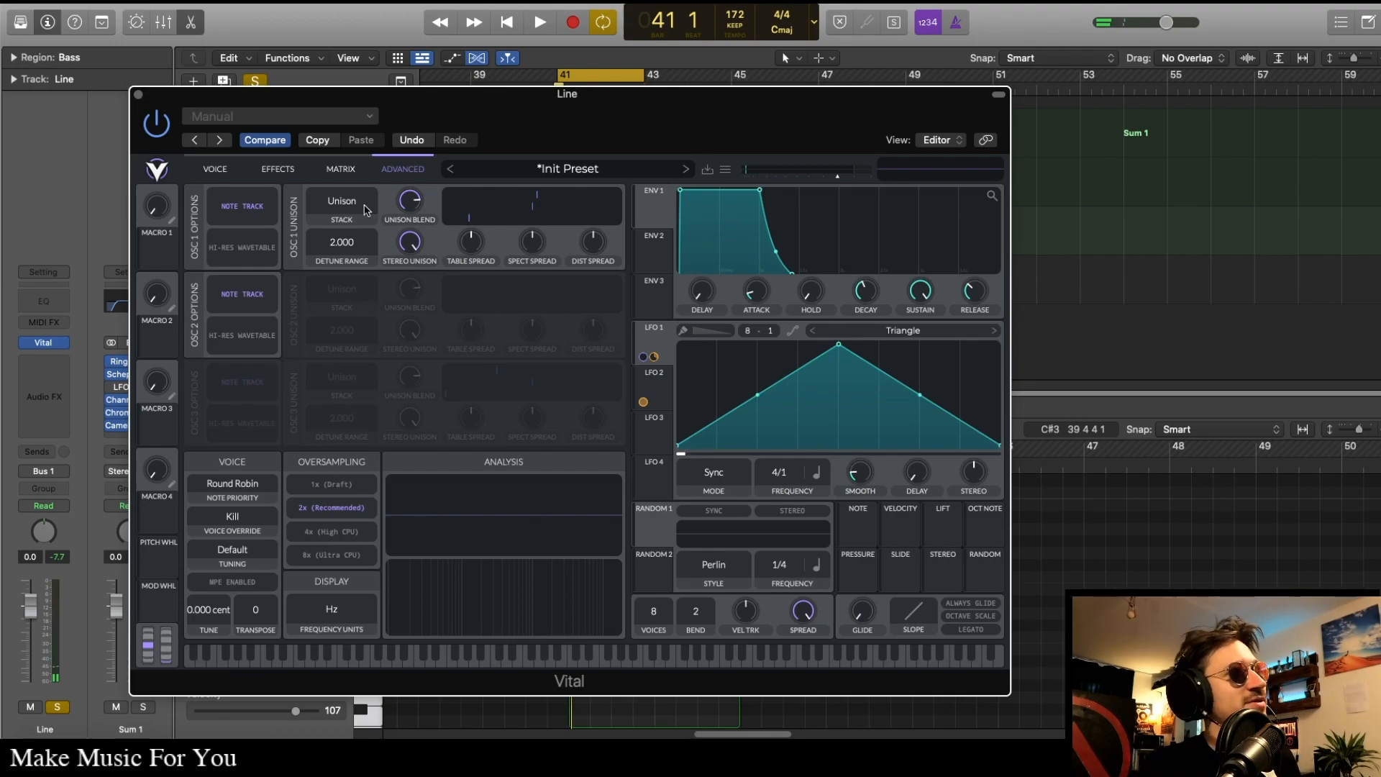
Step: Display the LFO 2 settings alongside the effects filter and audition how the filter cutoff moves
click(276, 167)
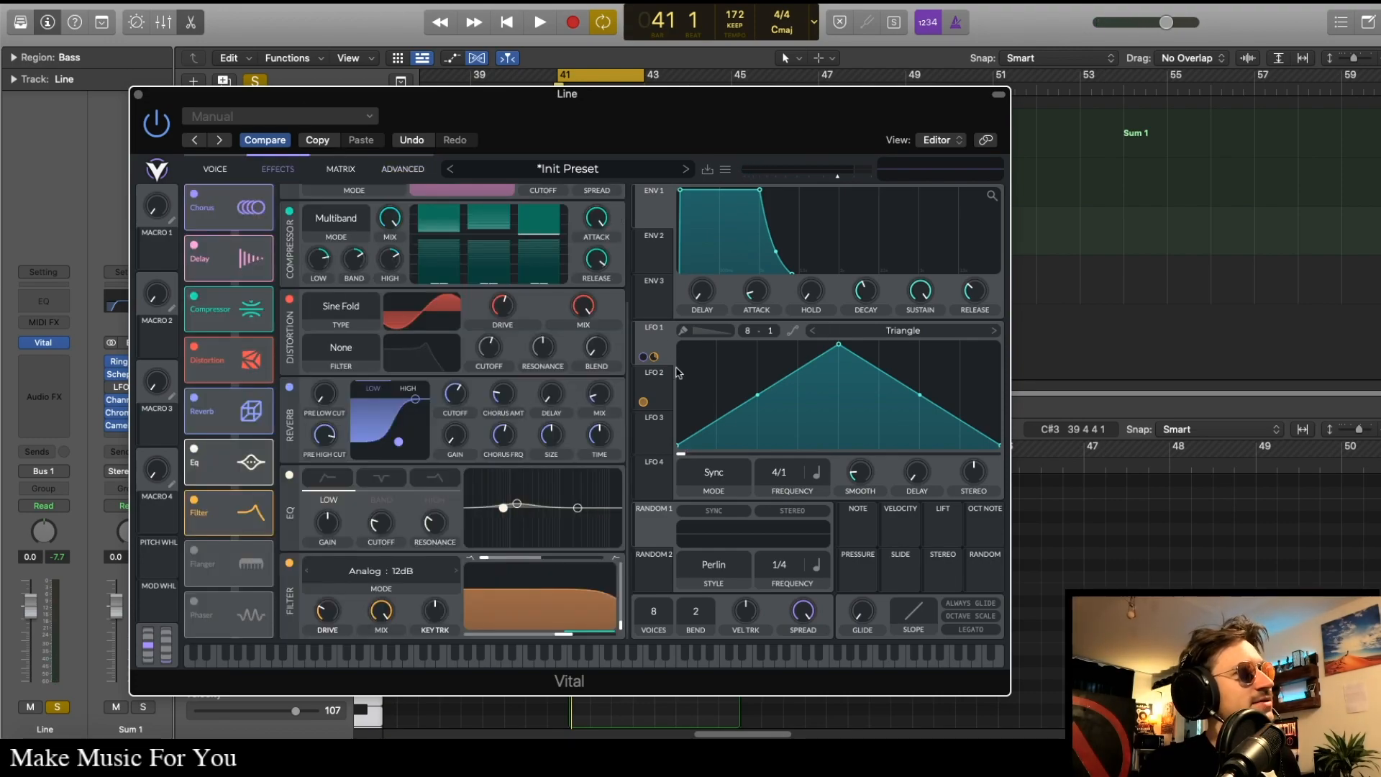
click(651, 373)
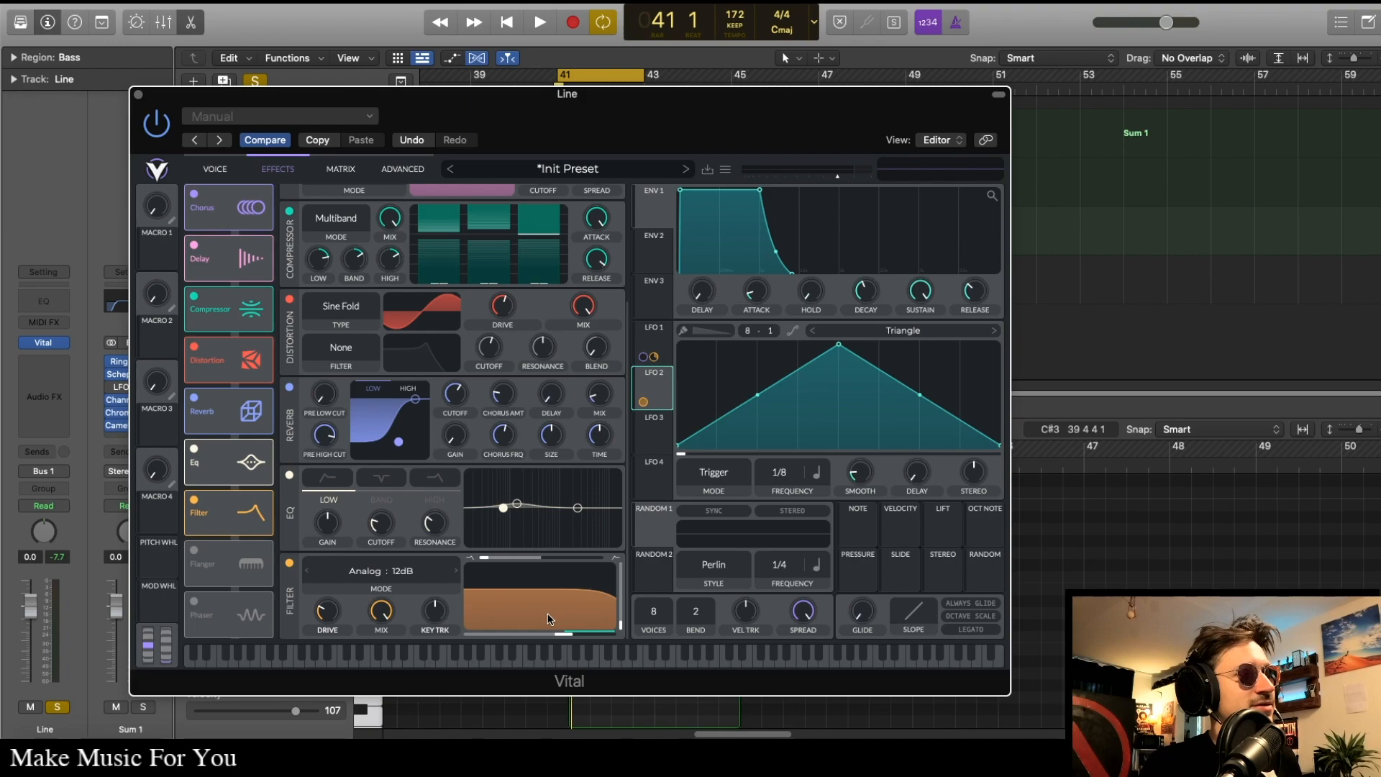
key(space)
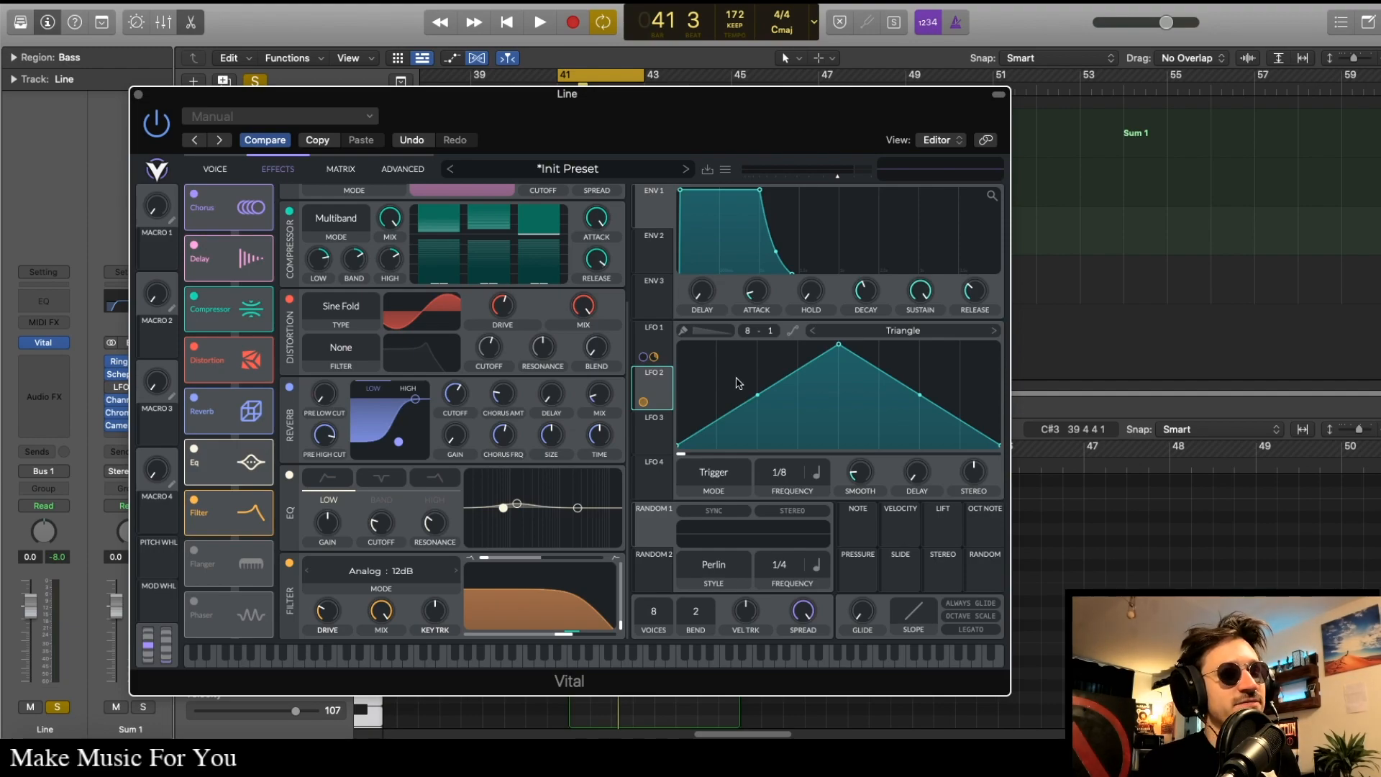
key(space)
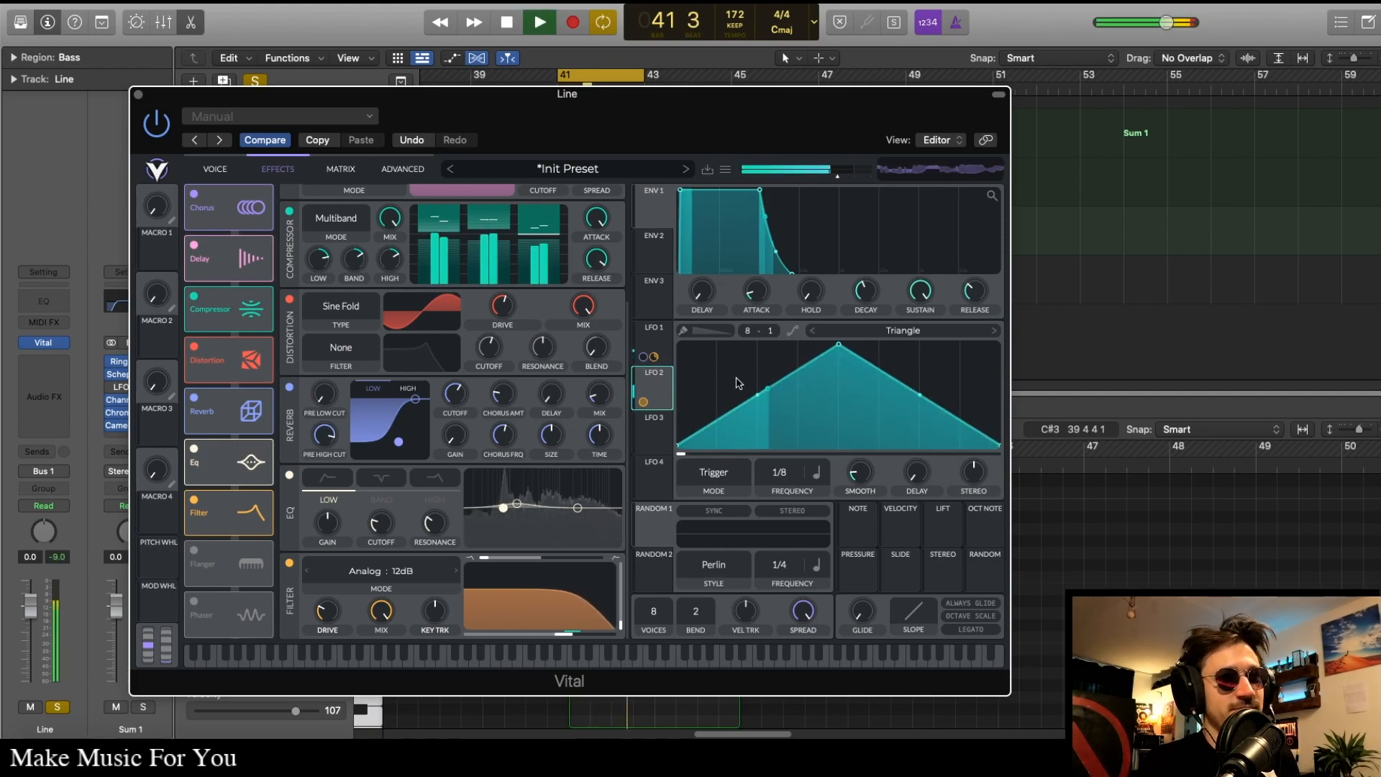
key(space)
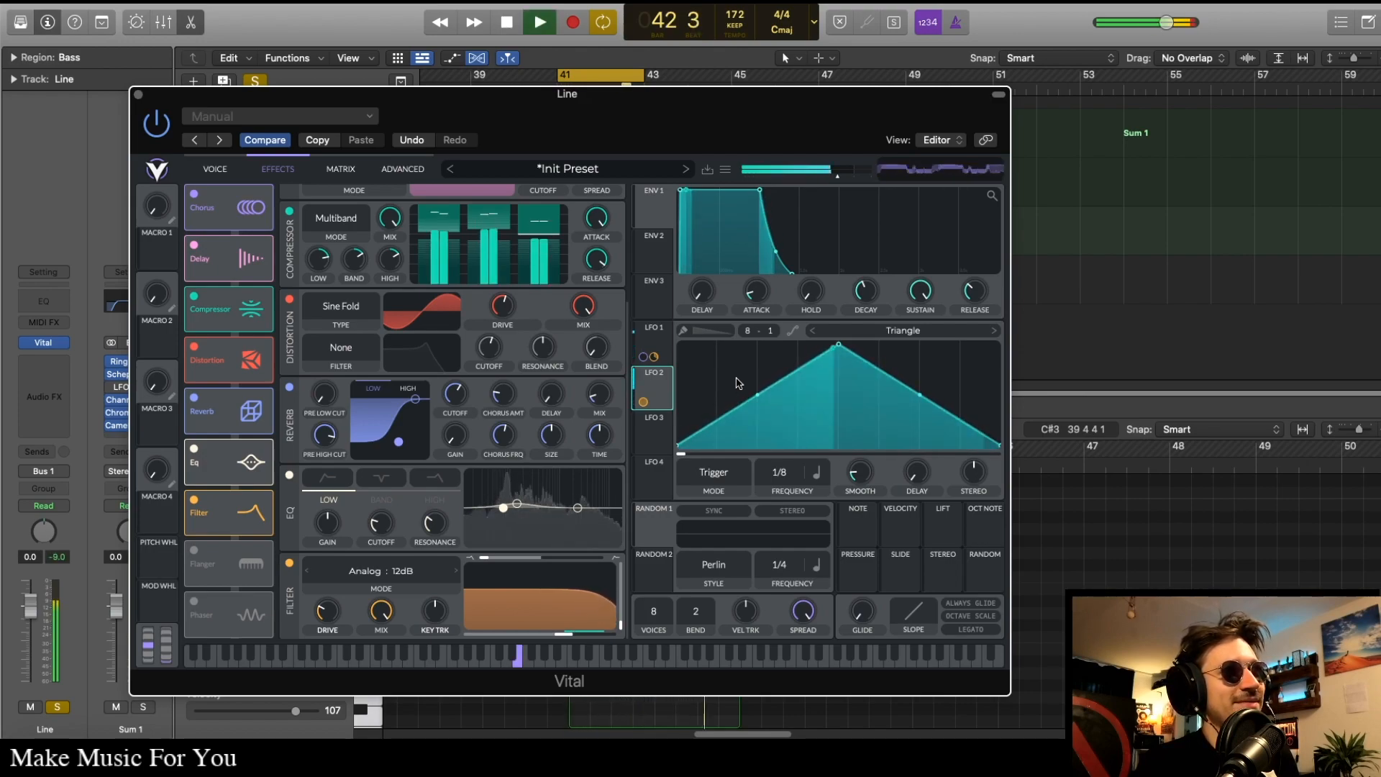
key(space)
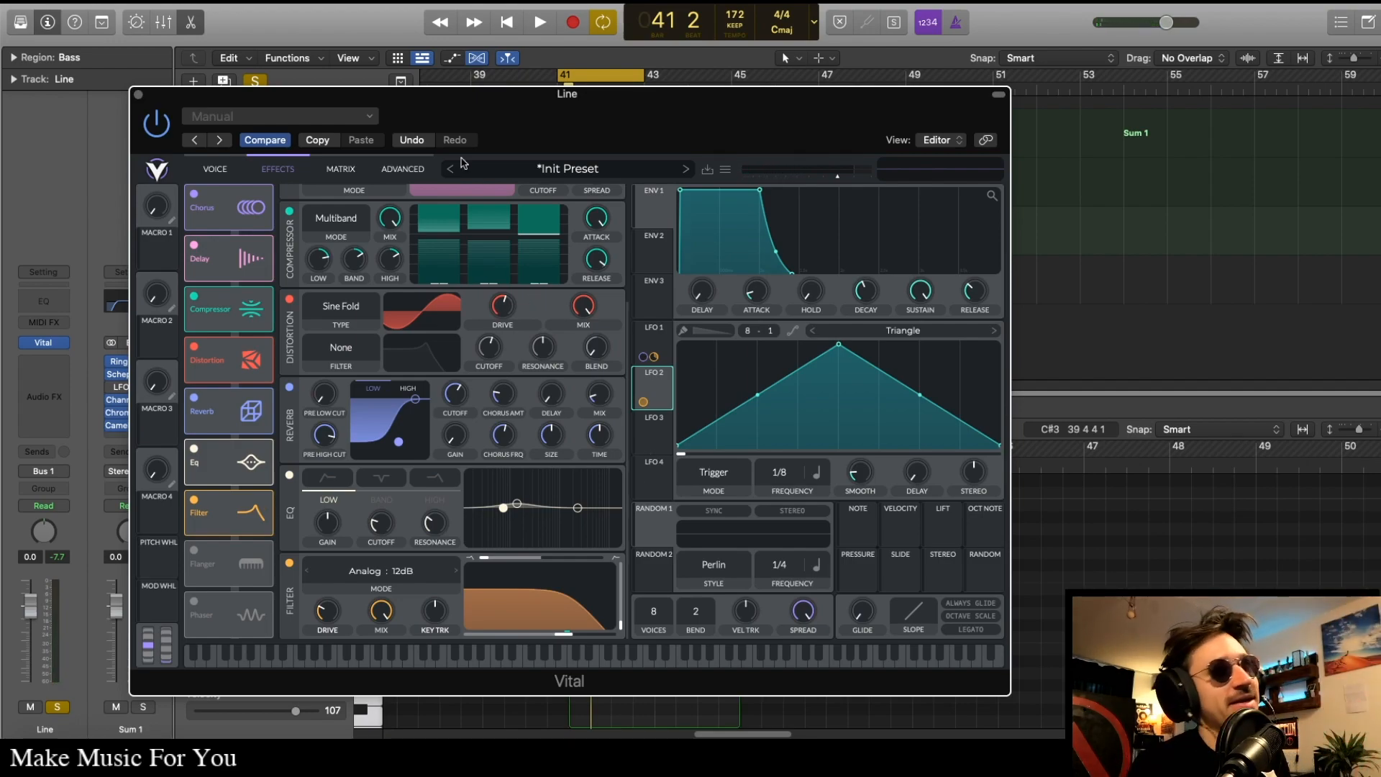
Step: Close the Line patch, extend the cycle range to bars 39–43, and solo the Bass track together with Line for playback
click(139, 94)
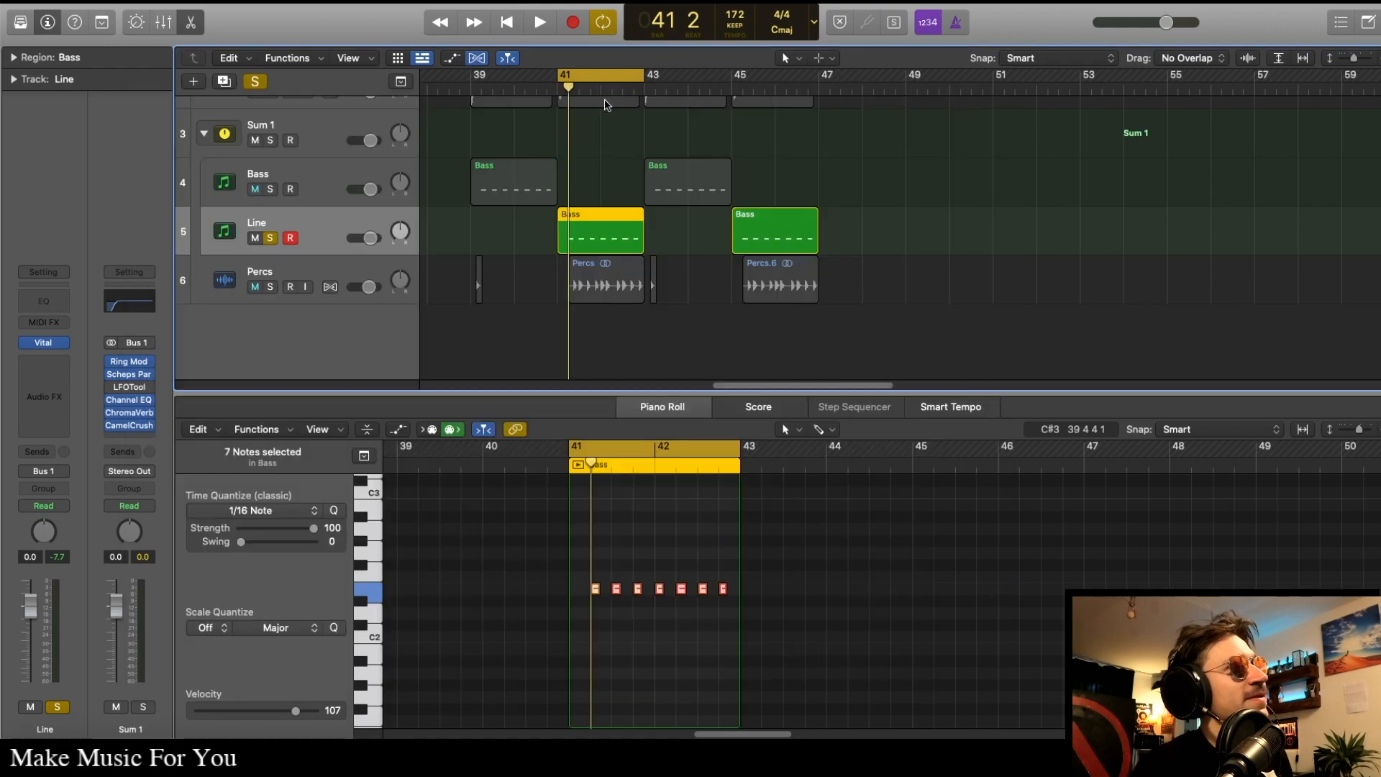
click(603, 154)
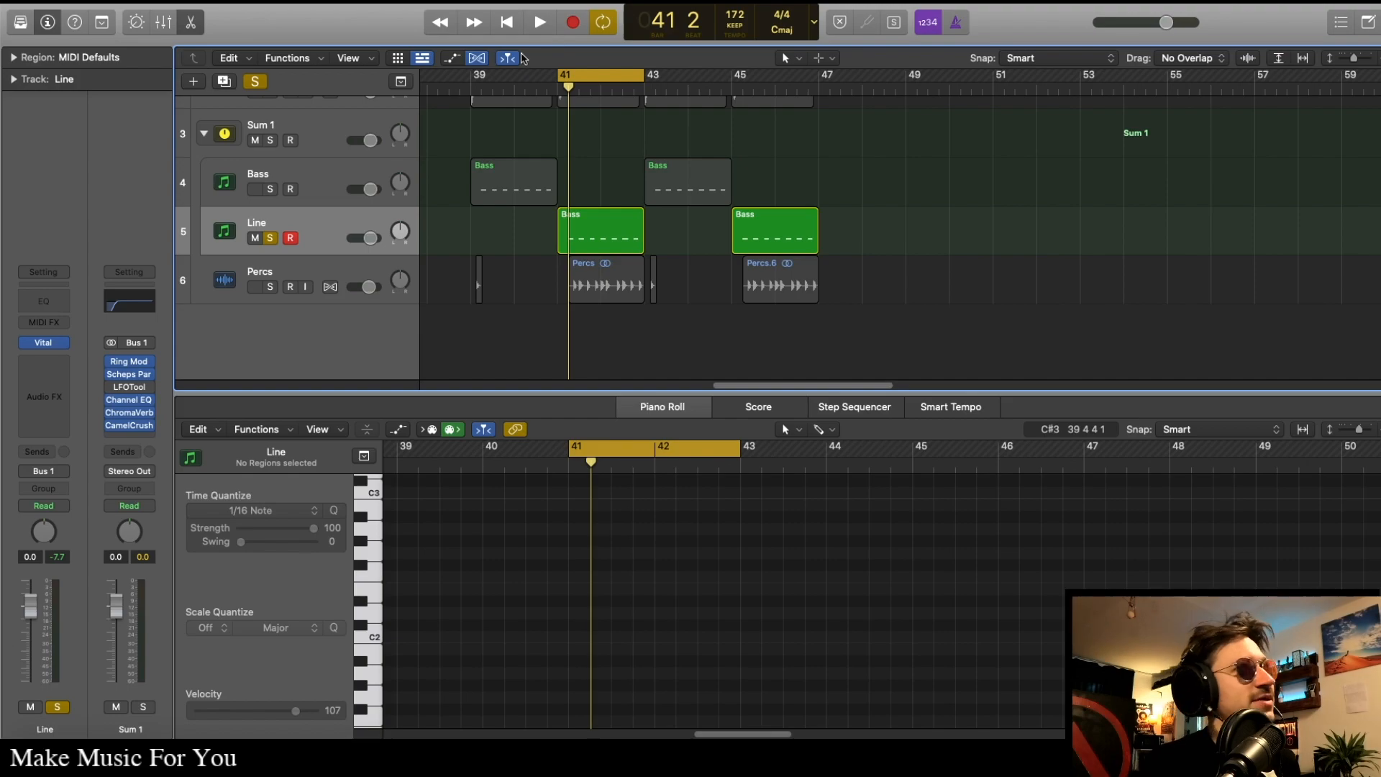
drag(478, 75, 635, 87)
click(269, 188)
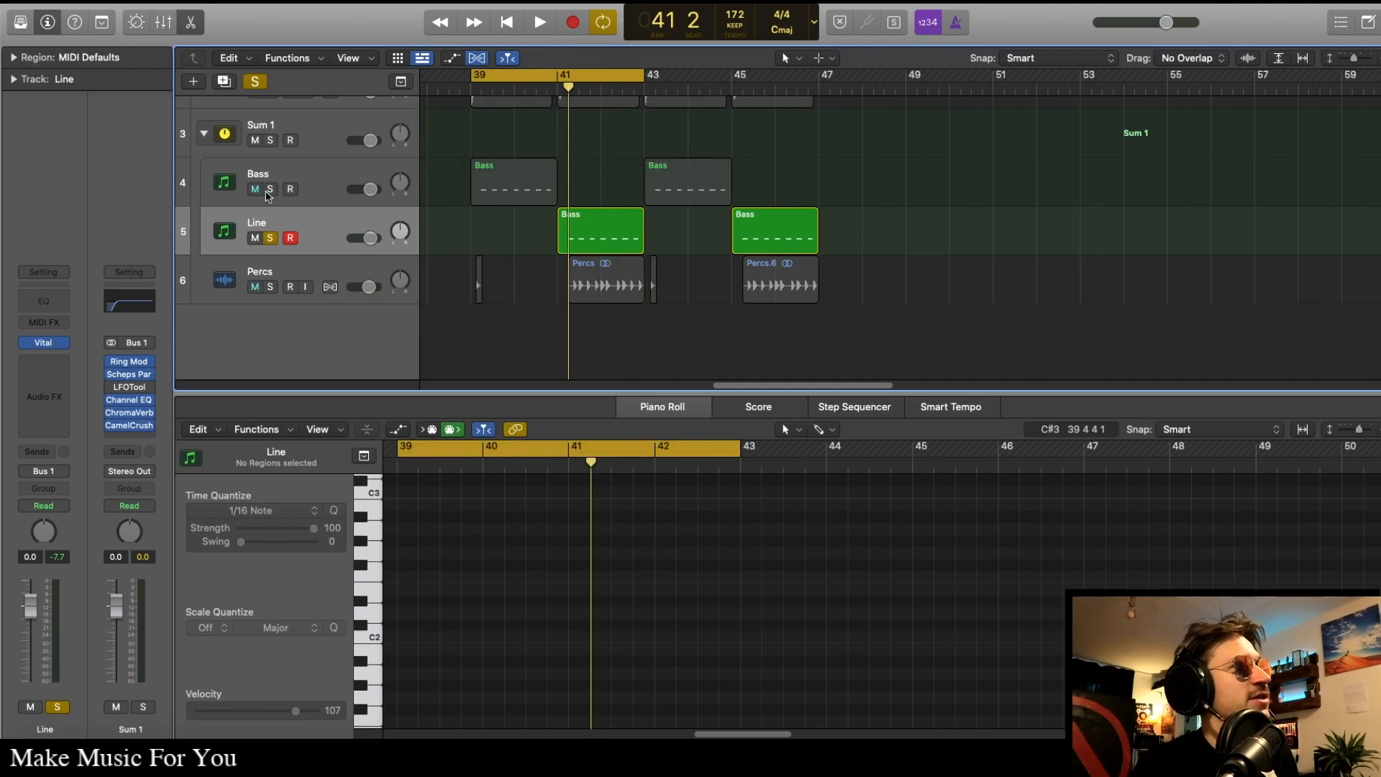
key(space)
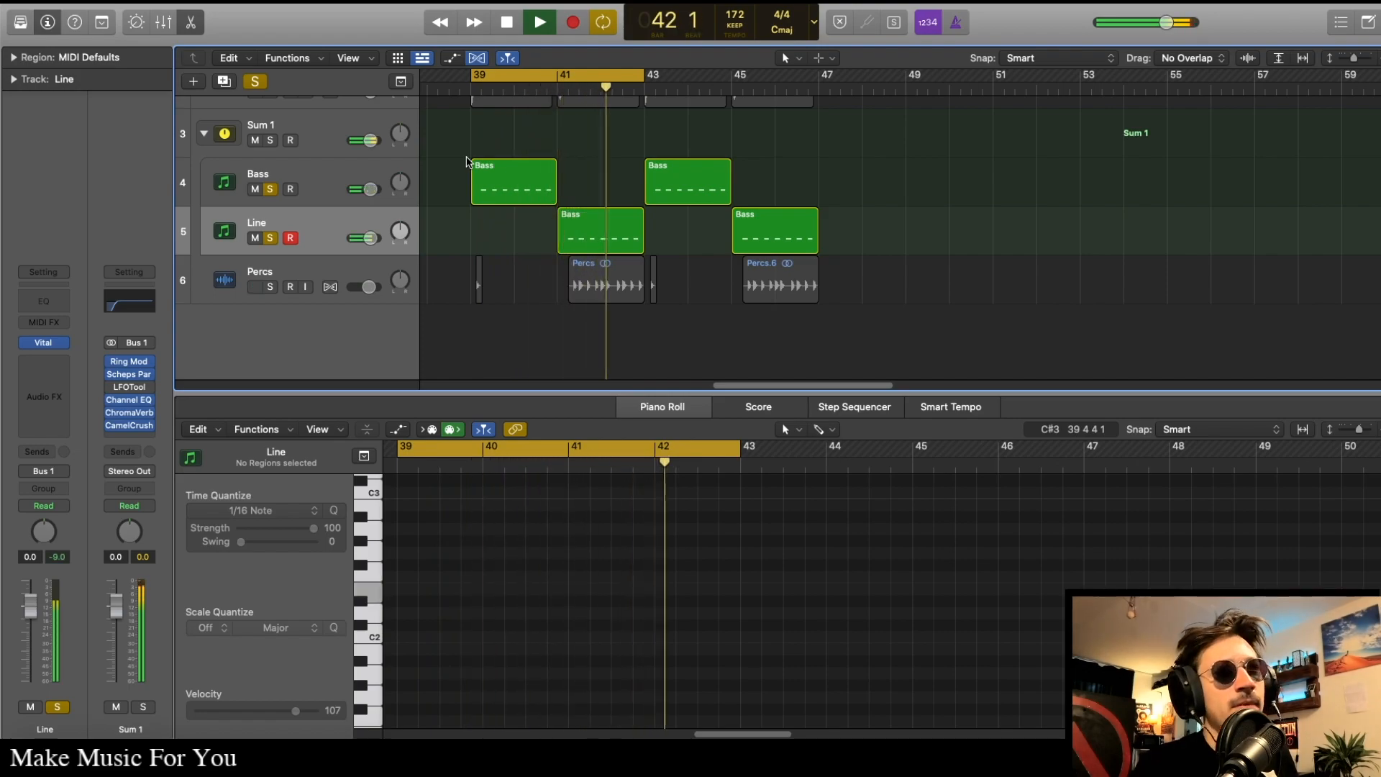
key(space)
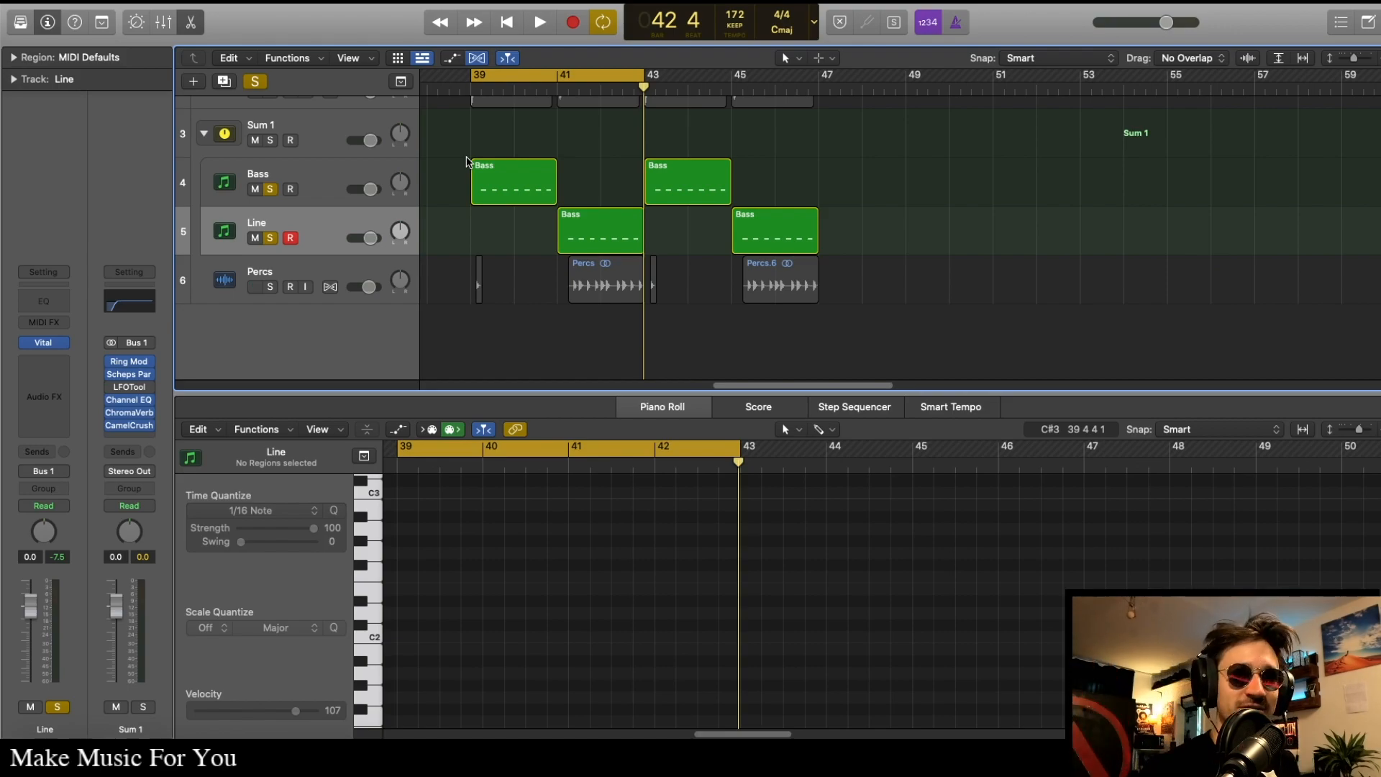
Step: Unsolo the Bass and Line tracks, select the Line track's region at bar 41, and play the loop with all tracks
key(space)
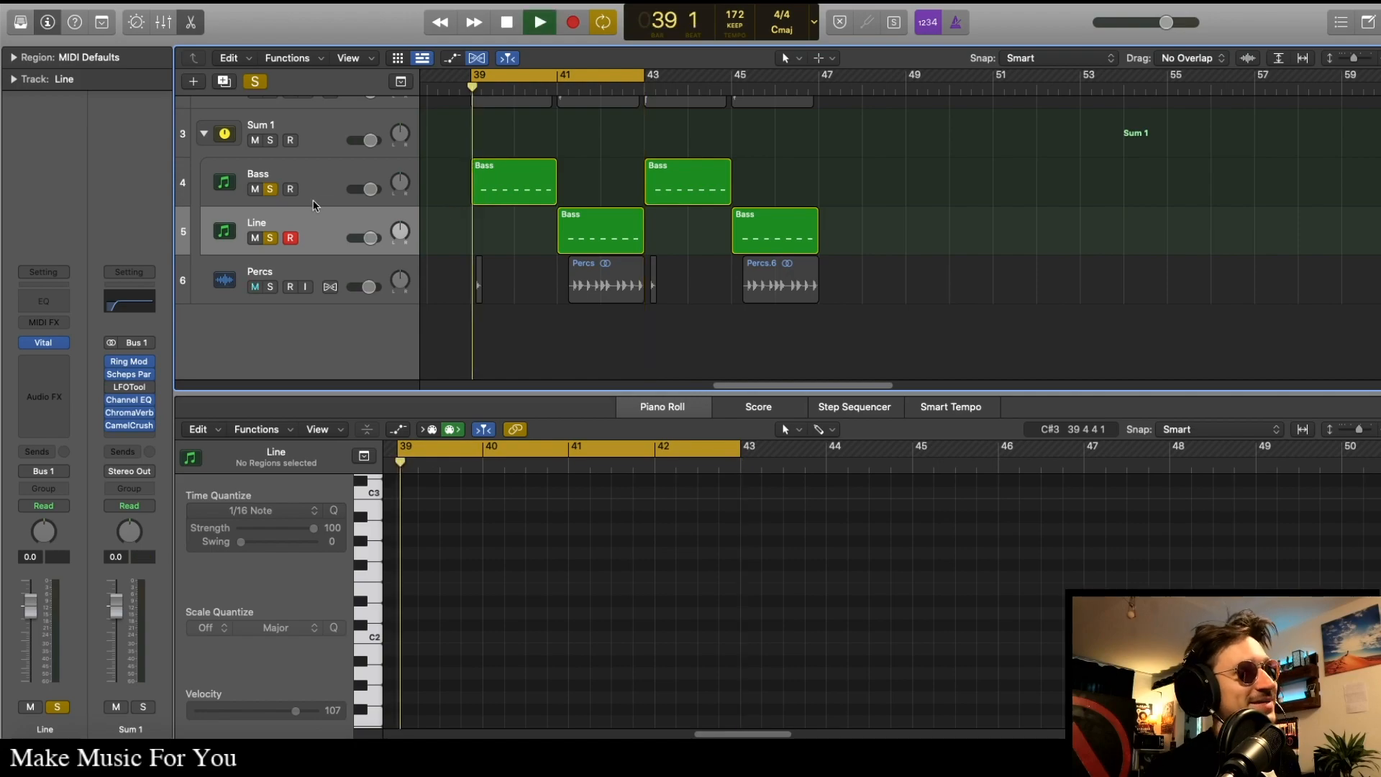
key(space)
drag(271, 188, 275, 233)
click(583, 245)
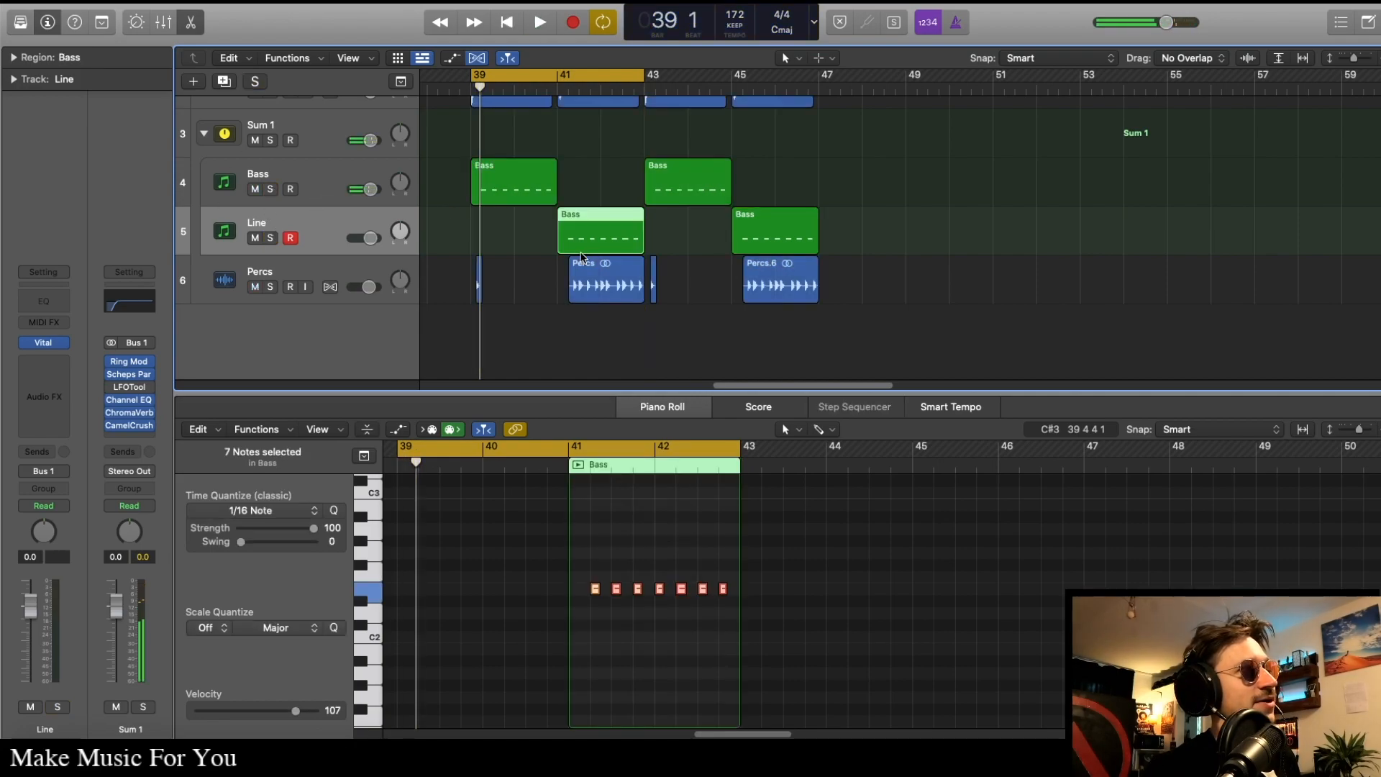
key(space)
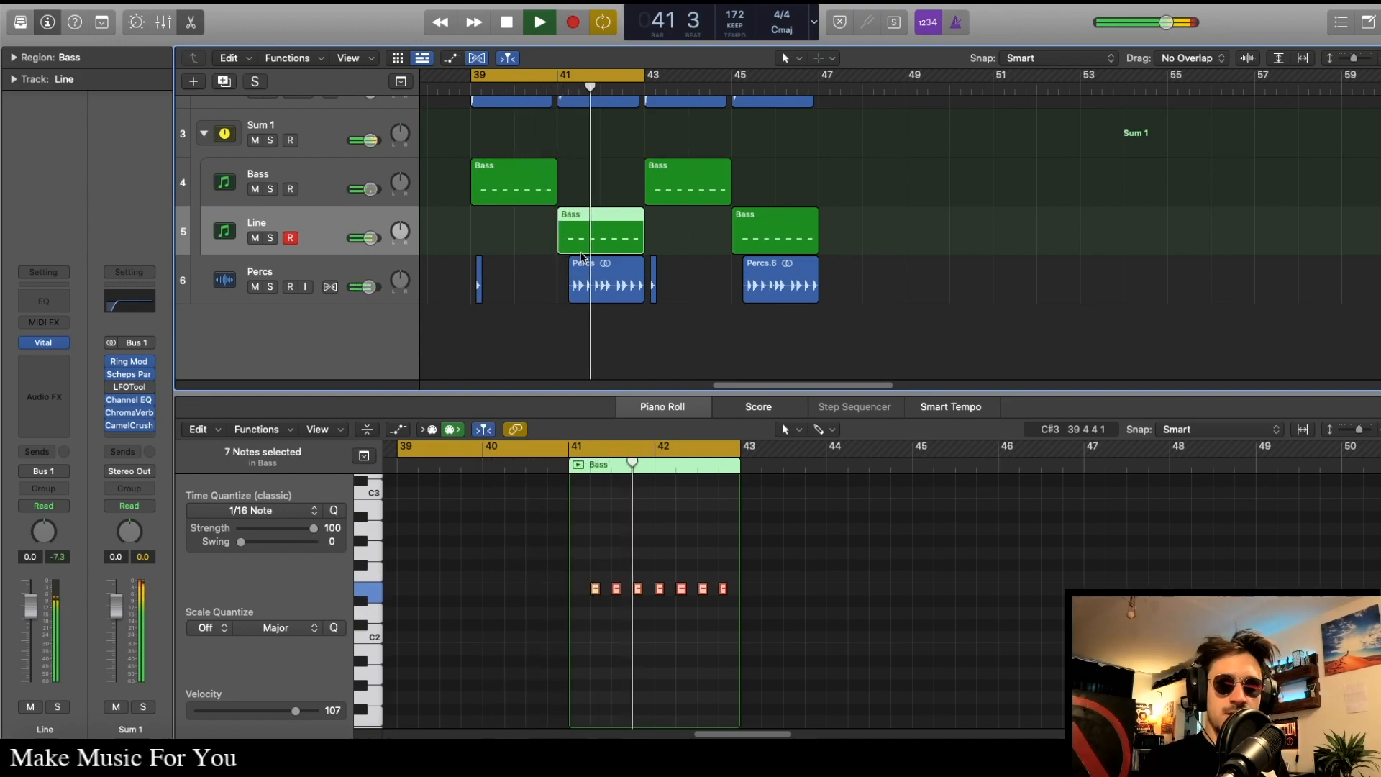
key(space)
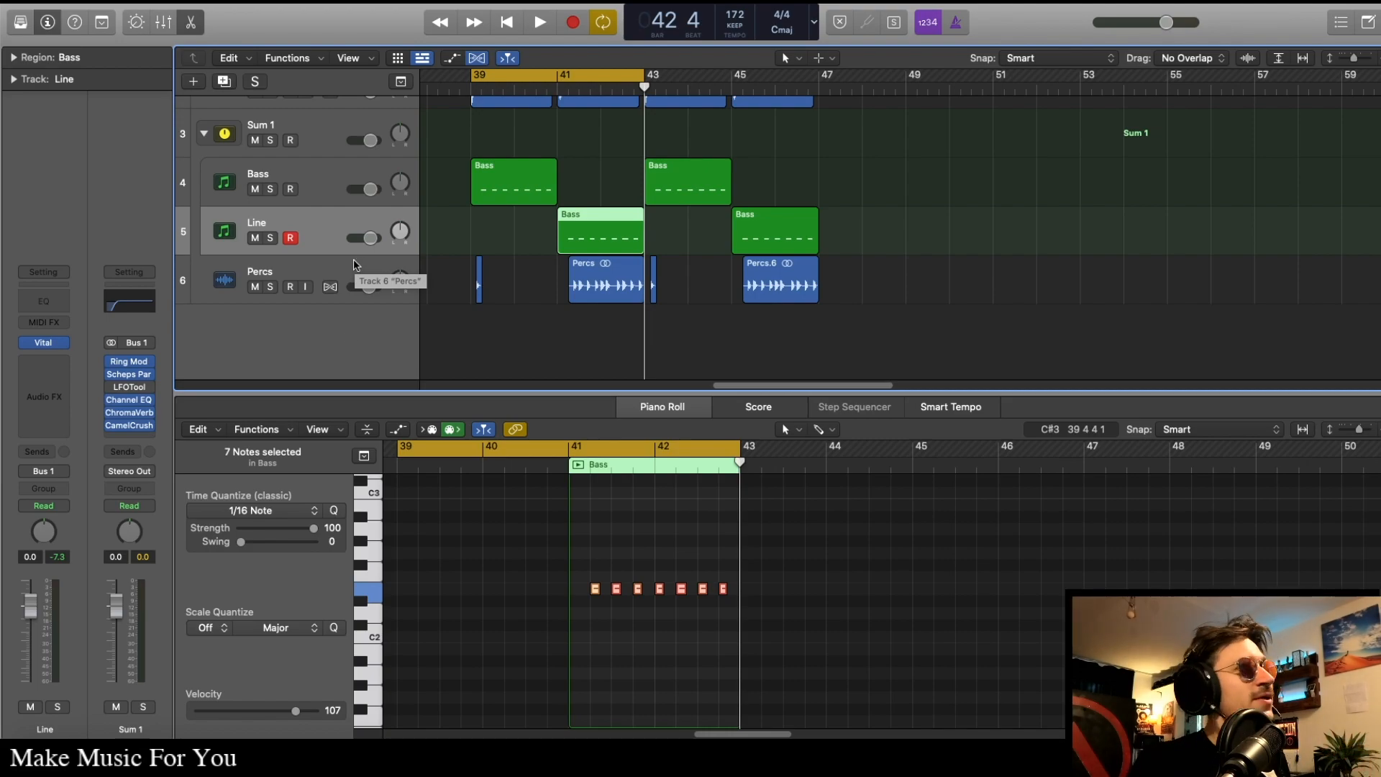
Step: Deselect the Line region and select the Sum 1 track to show its channel strip effects
click(471, 323)
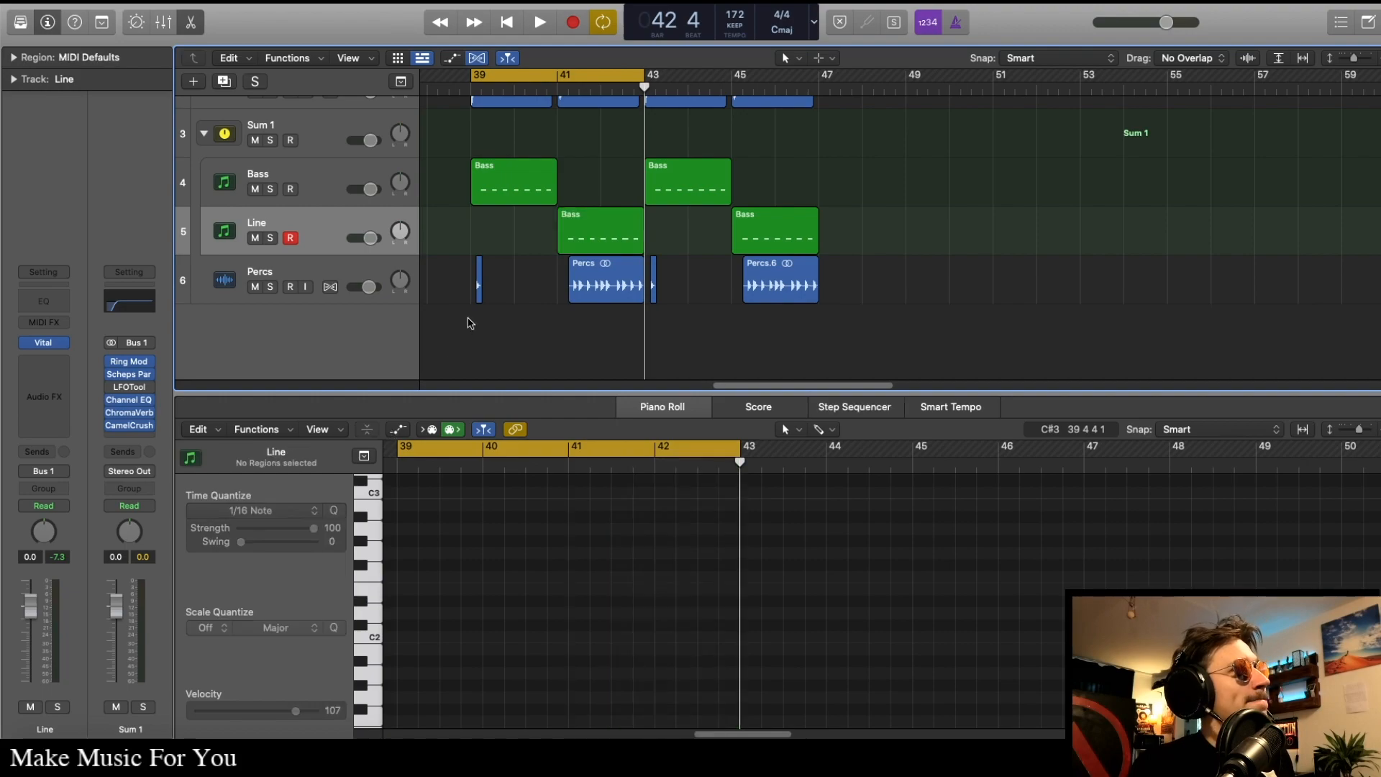
scroll(493, 337, up, 2)
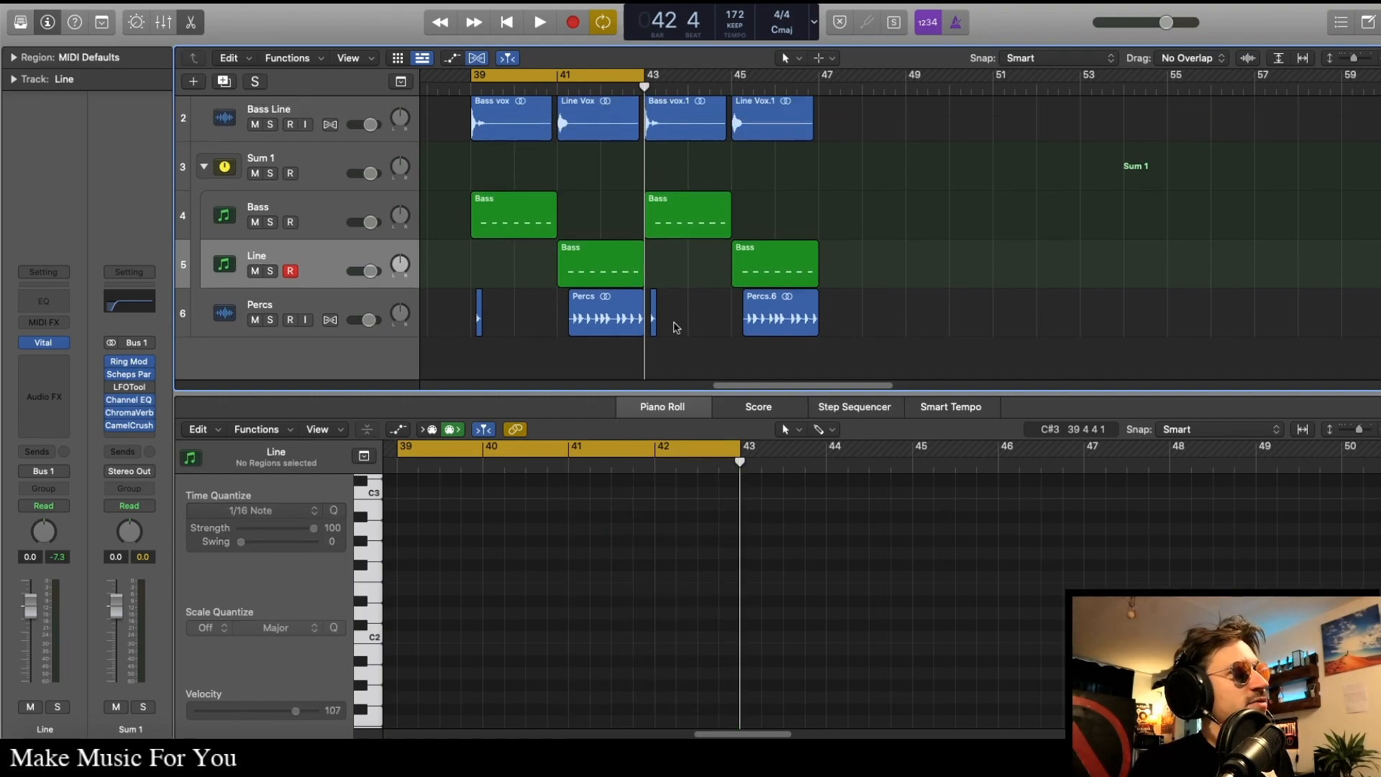
click(266, 202)
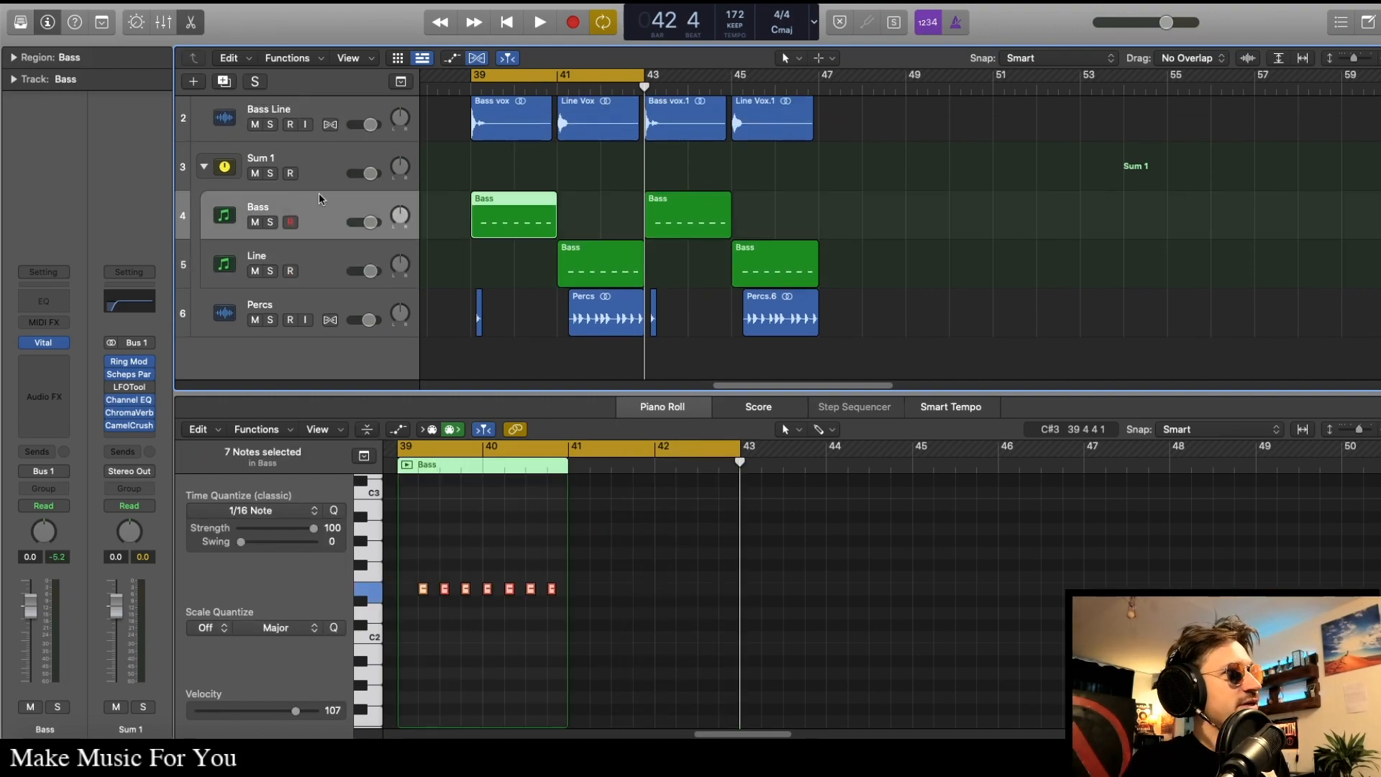
click(312, 259)
click(310, 173)
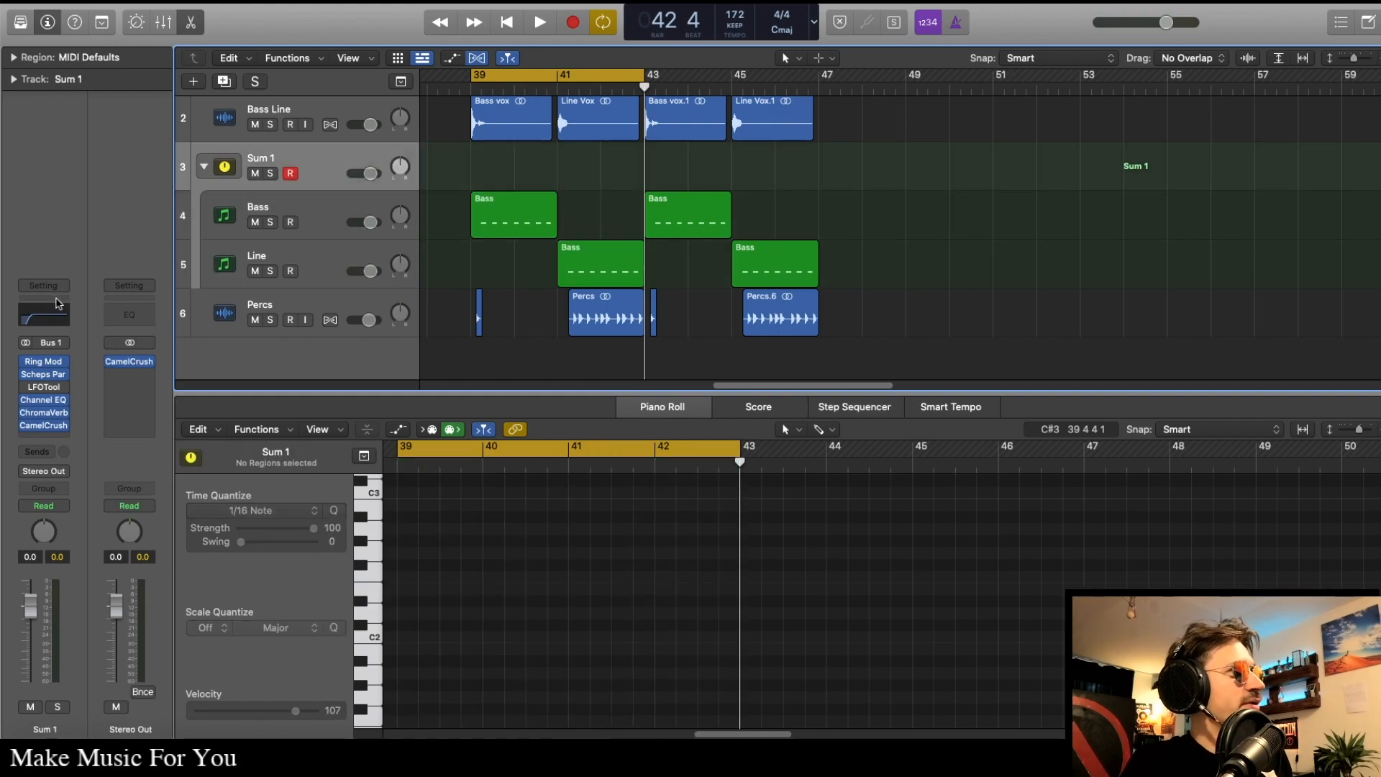
Step: Examine the Ring Mod settings on the Sum 1 channel while auditioning the loop
click(48, 361)
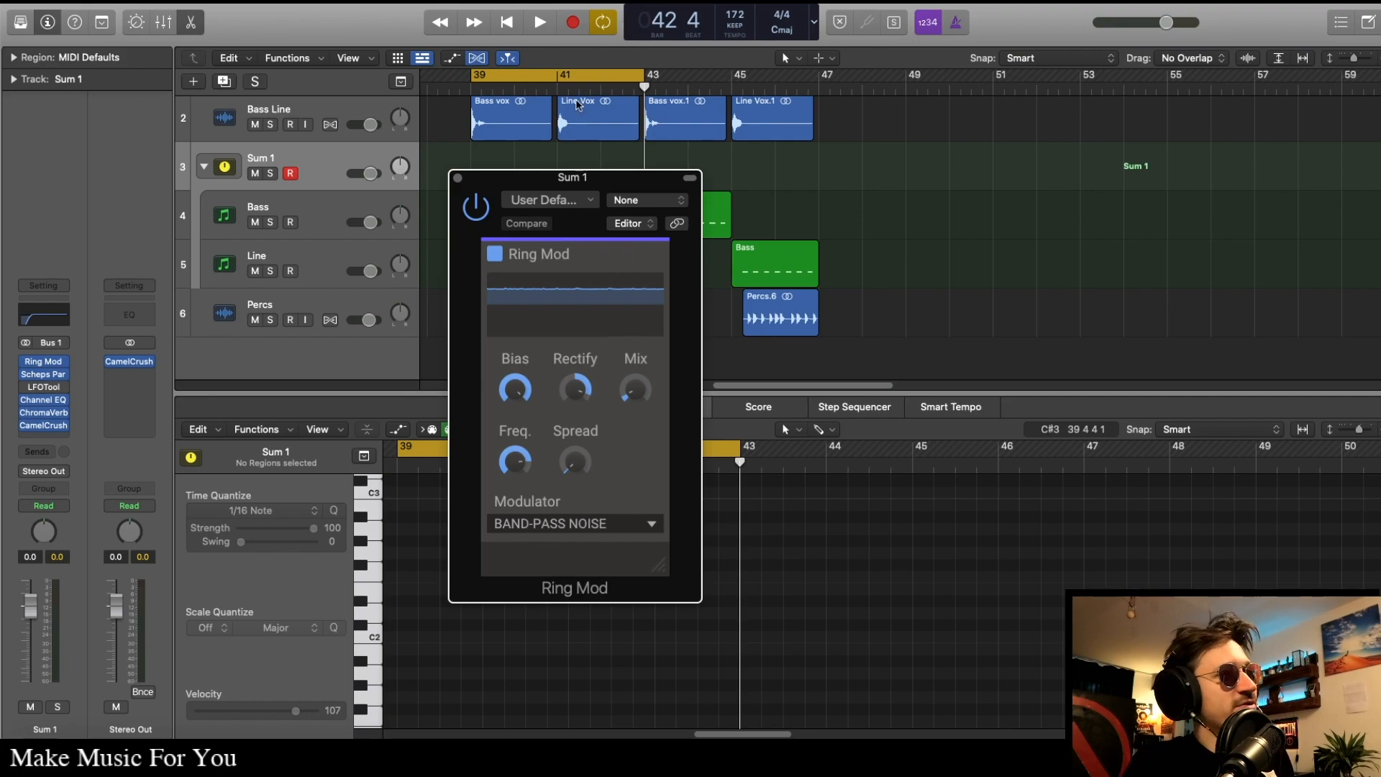
drag(563, 177, 501, 154)
key(space)
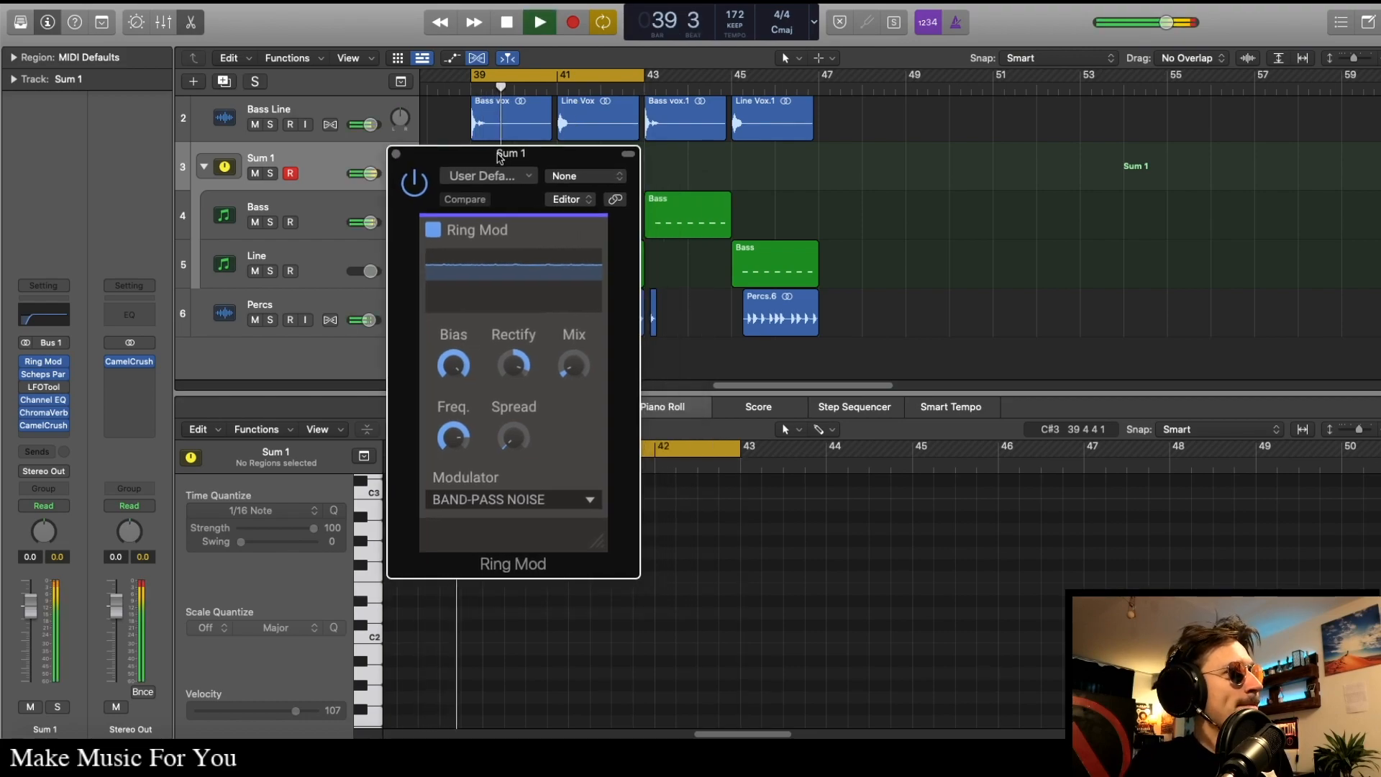
key(super+w)
key(space)
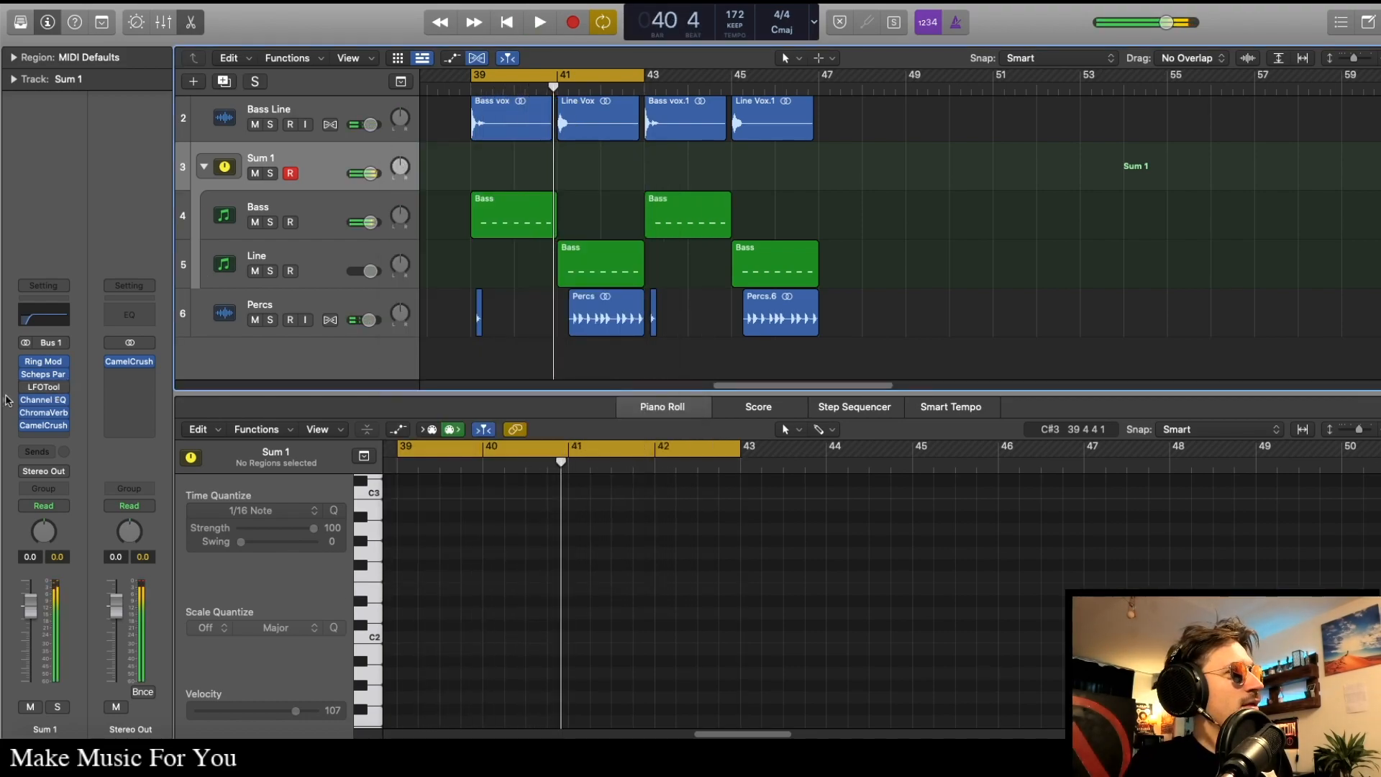
Step: Adjust the Bite amount in Sum 1's Scheps Parallel Particles plug-in during playback and close the plug-in
click(43, 374)
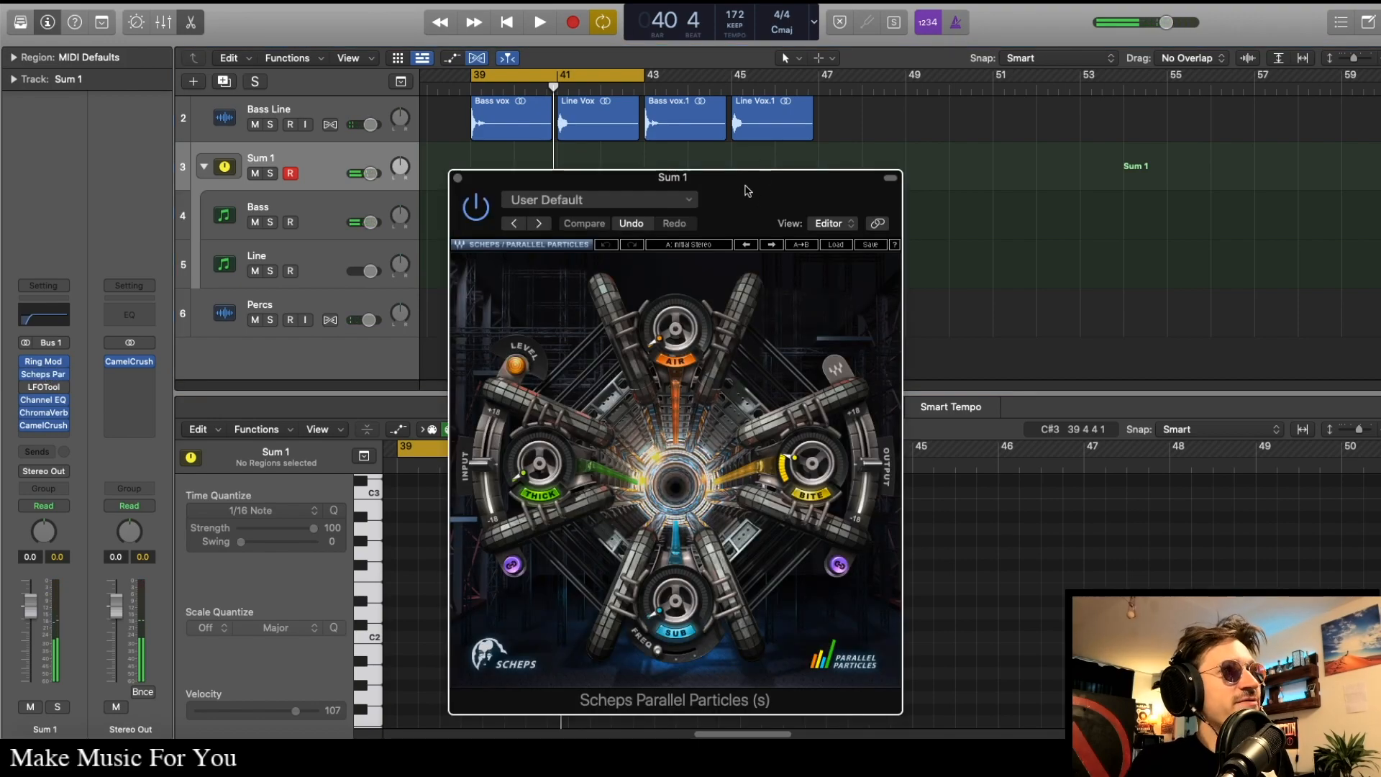
drag(762, 173, 632, 96)
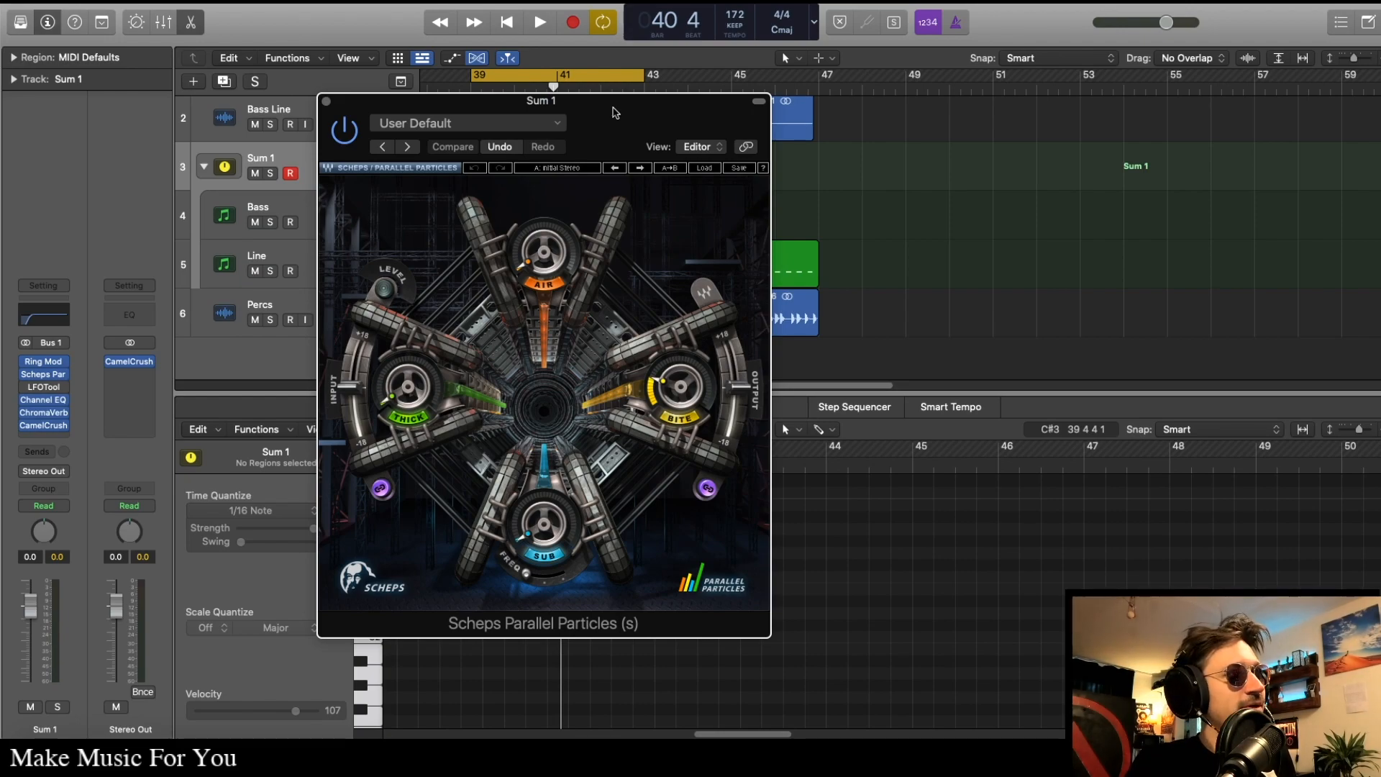
drag(615, 113, 598, 82)
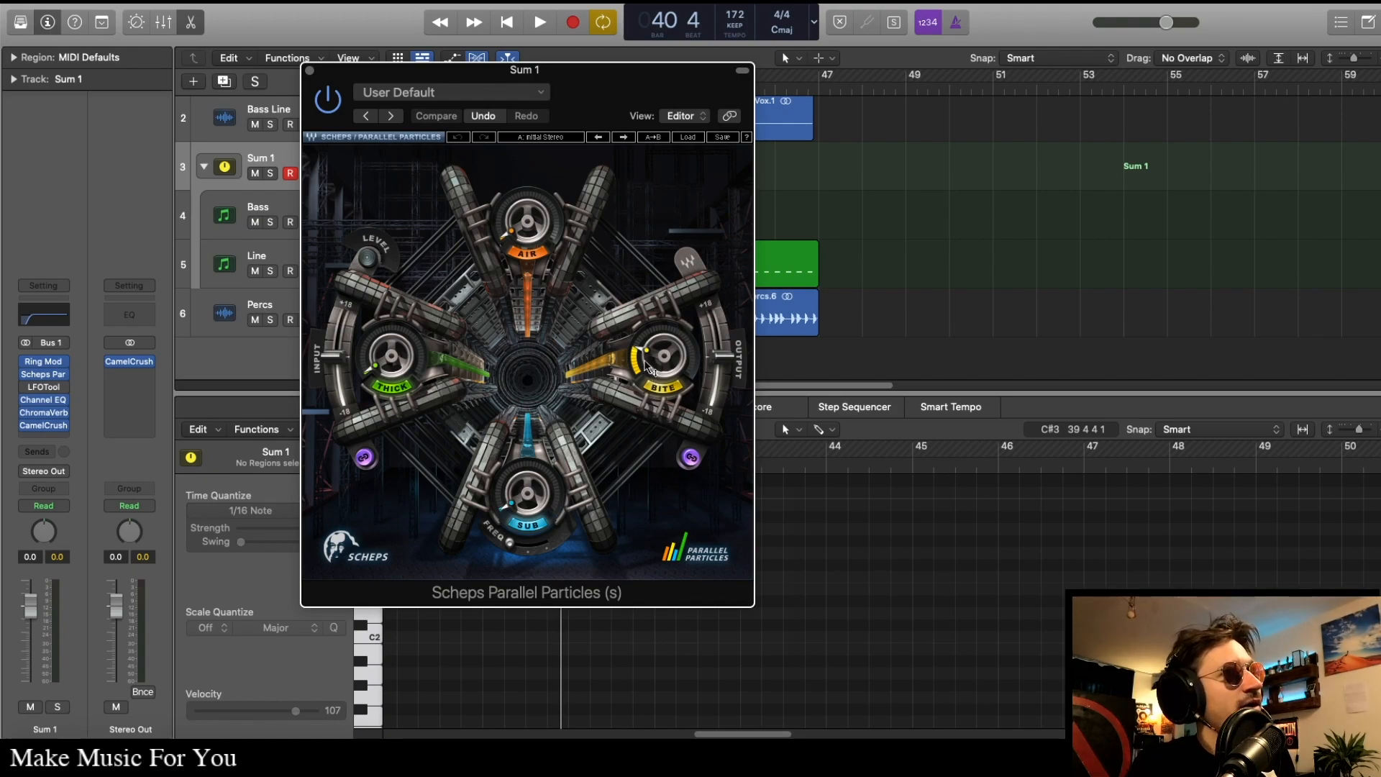
mouse_move(653, 363)
key(space)
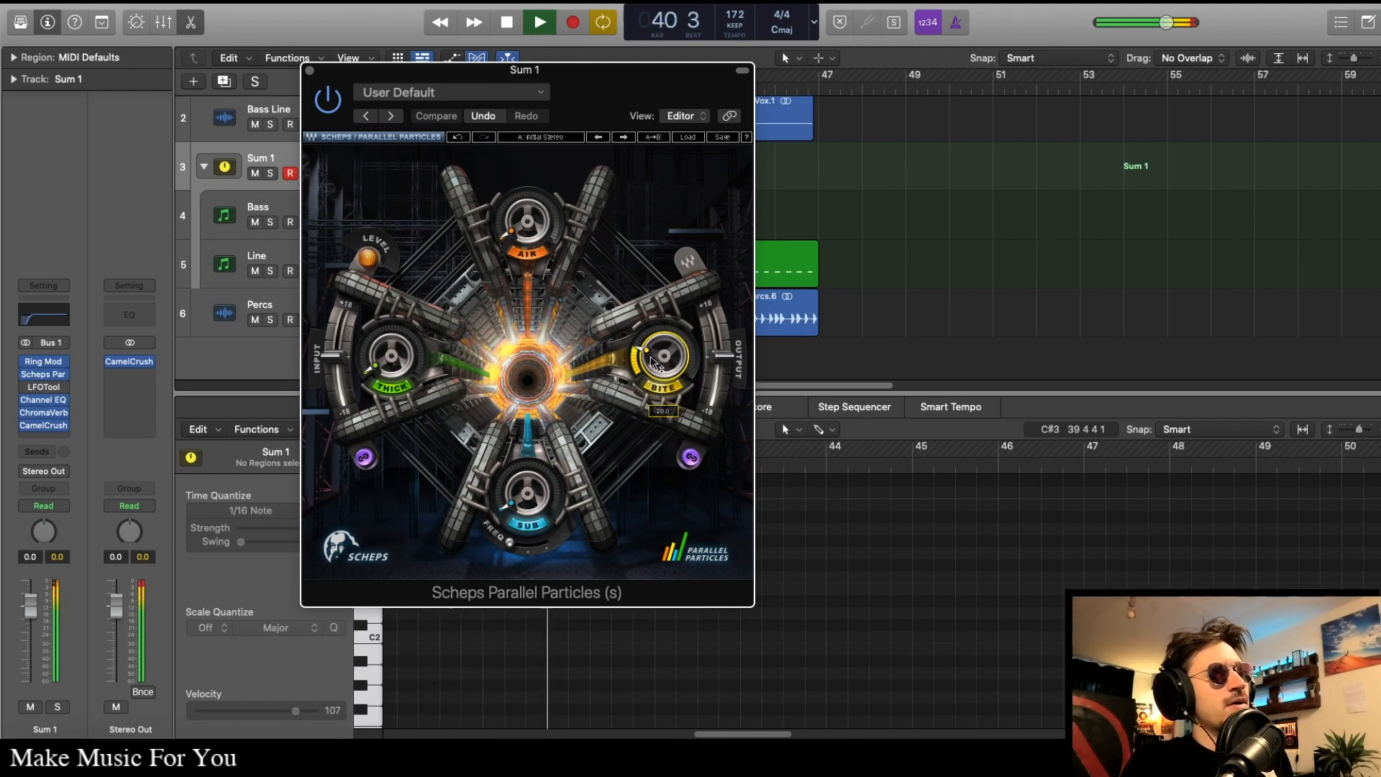
drag(653, 363, 653, 410)
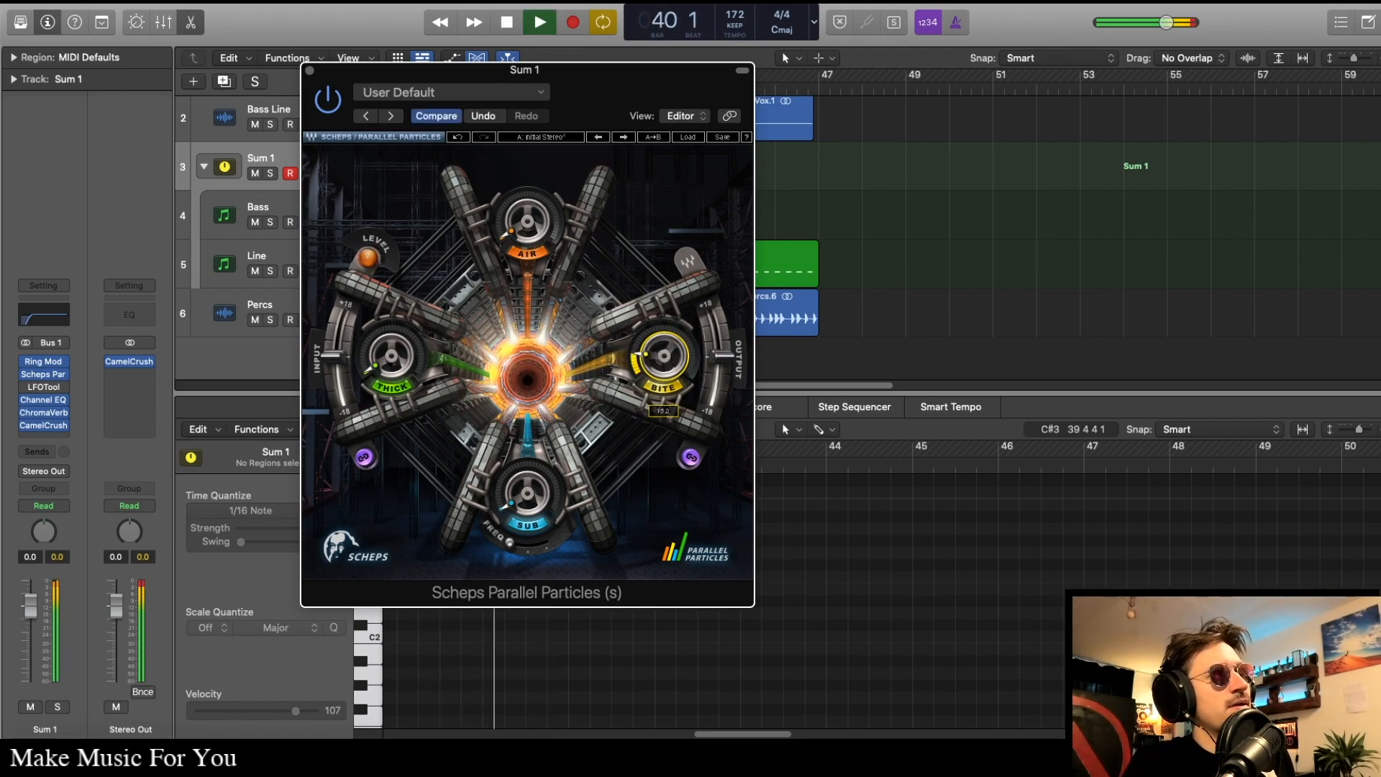
key(space)
drag(653, 363, 653, 361)
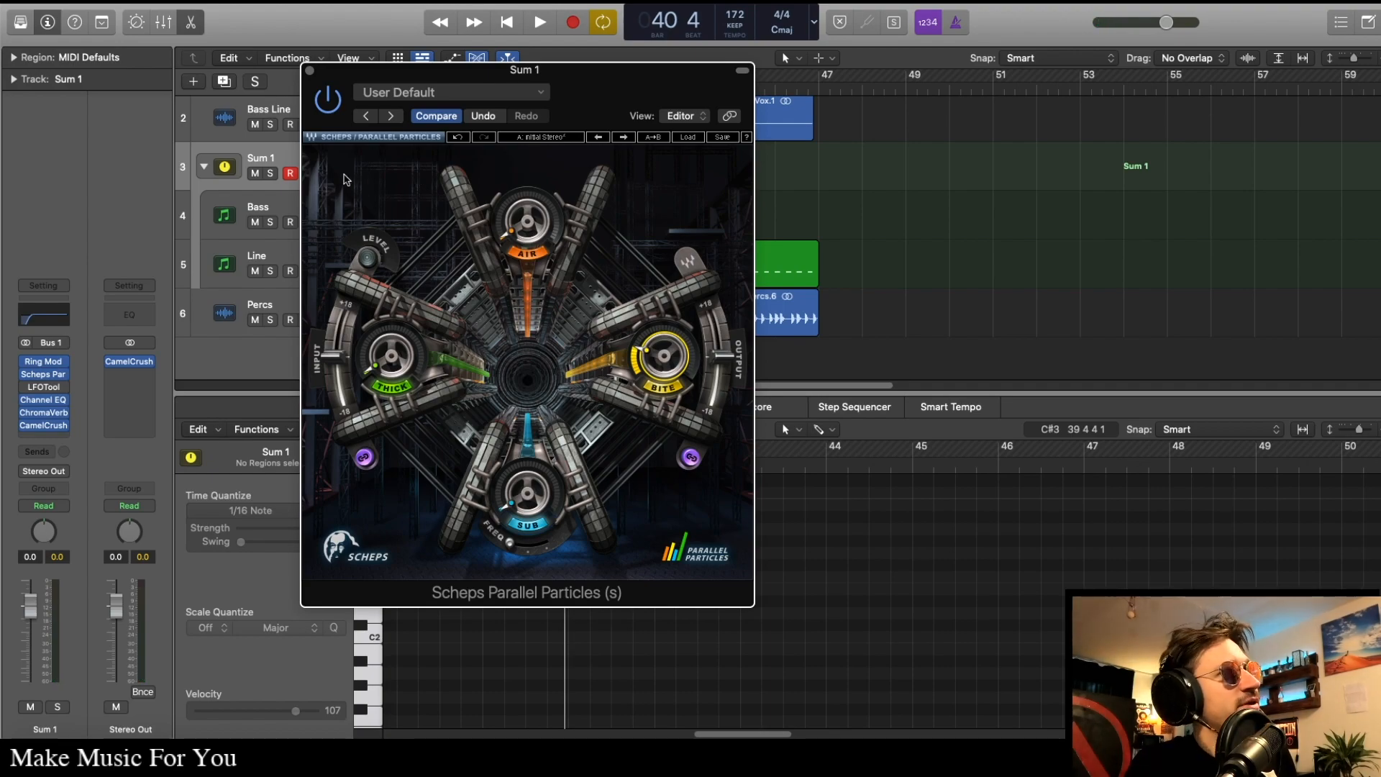
click(310, 71)
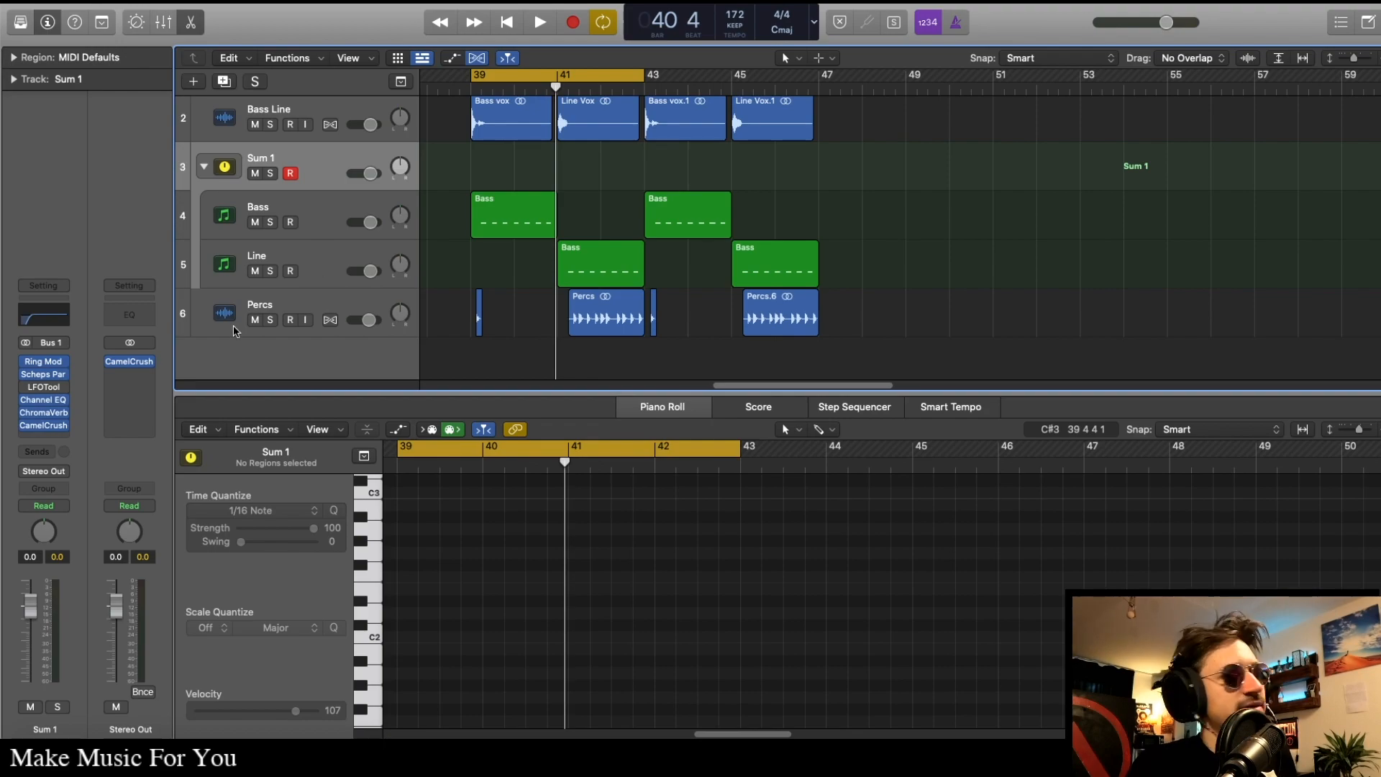
Step: Examine Sum 1's Channel EQ low cut during playback and its ChromaVerb settings, closing both plug-ins
mouse_move(51, 376)
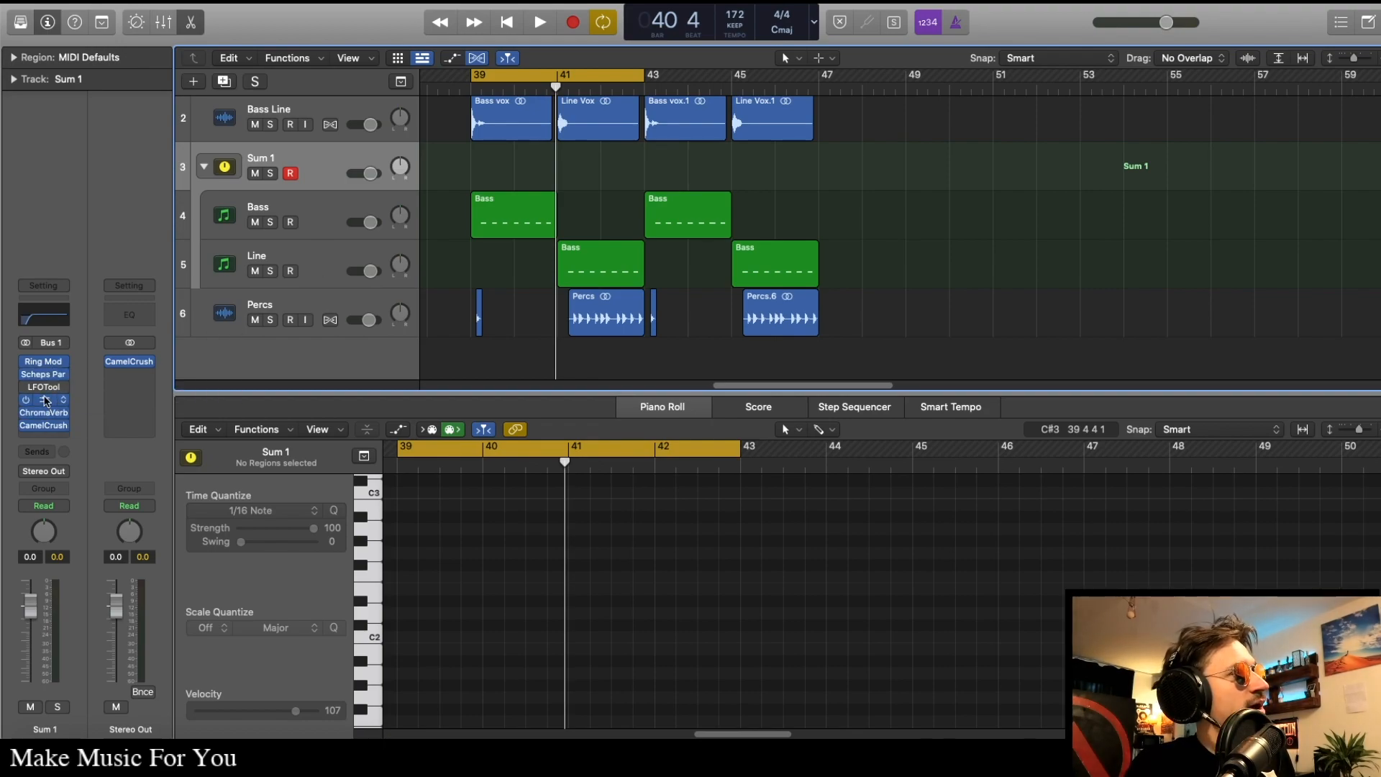
click(43, 400)
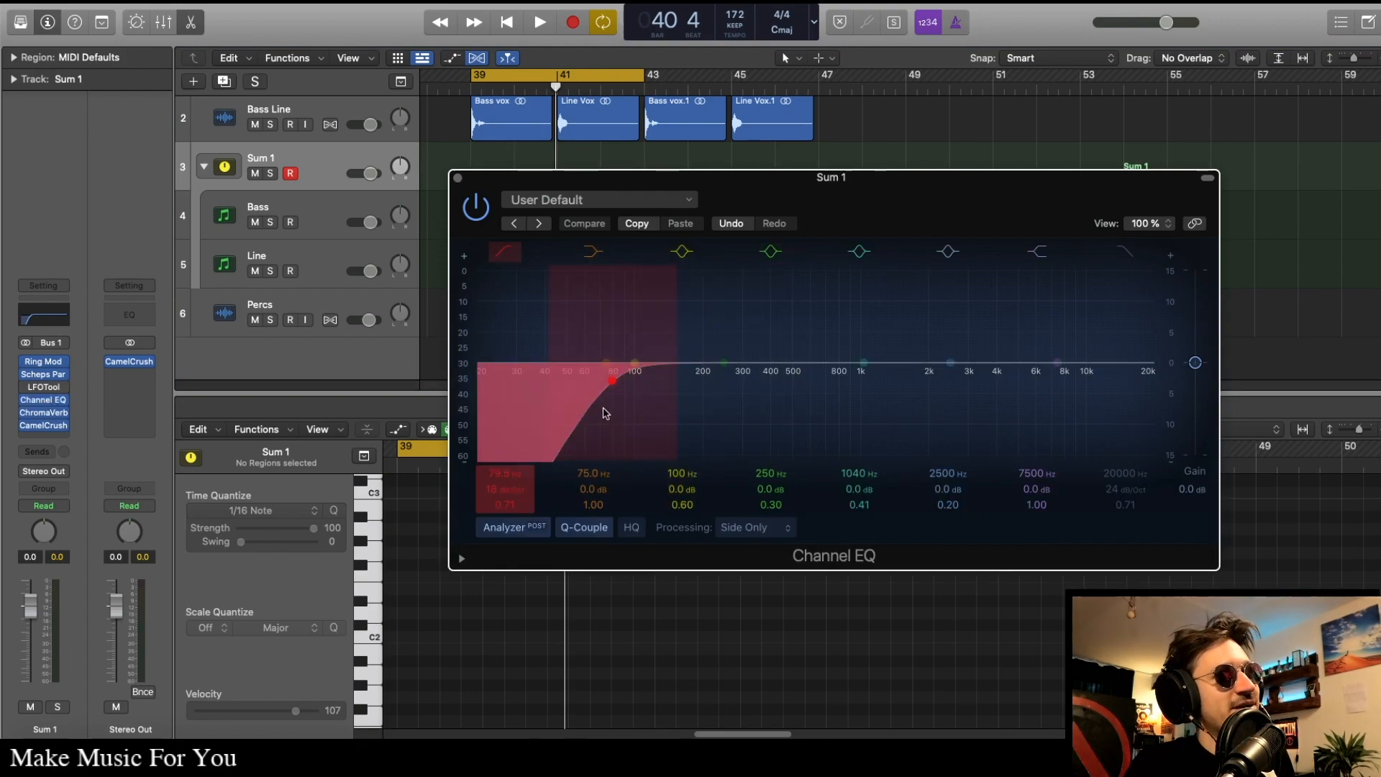
key(space)
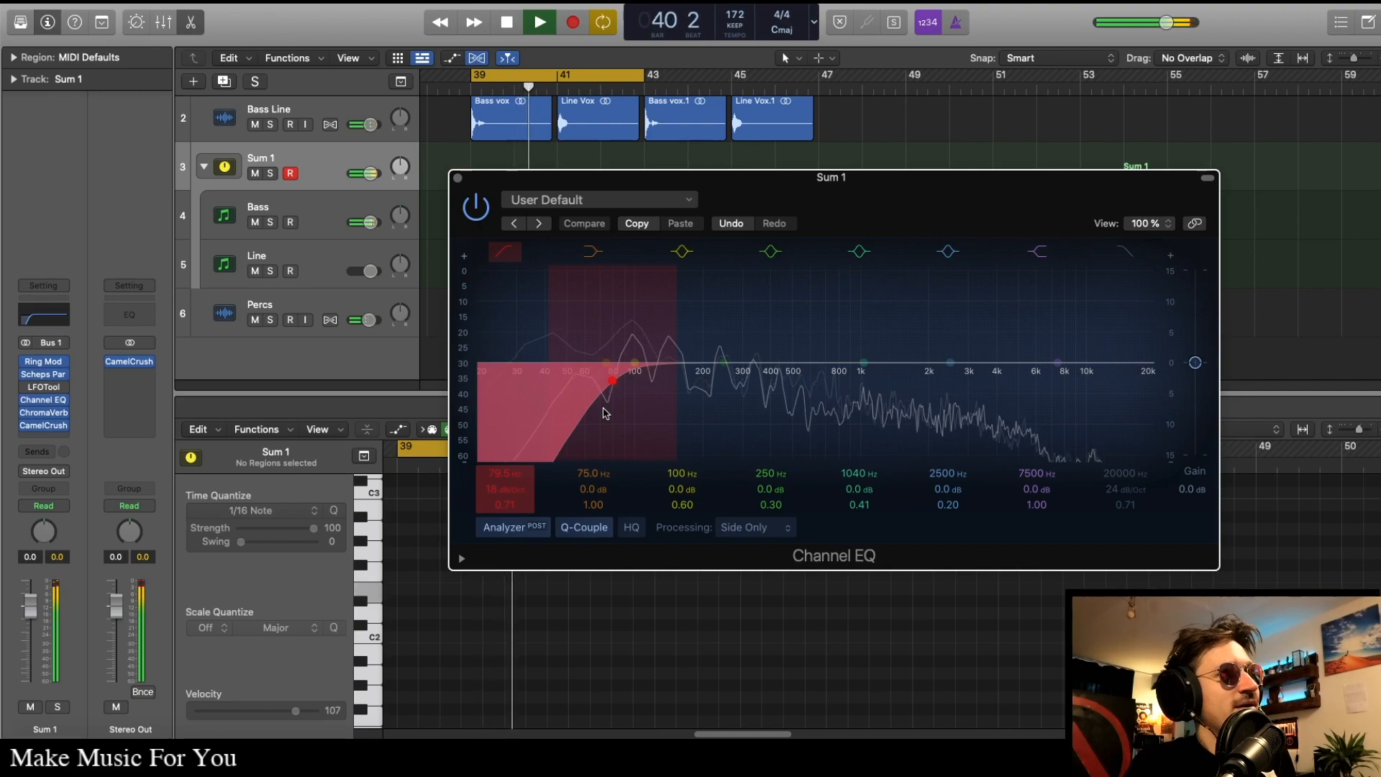
key(space)
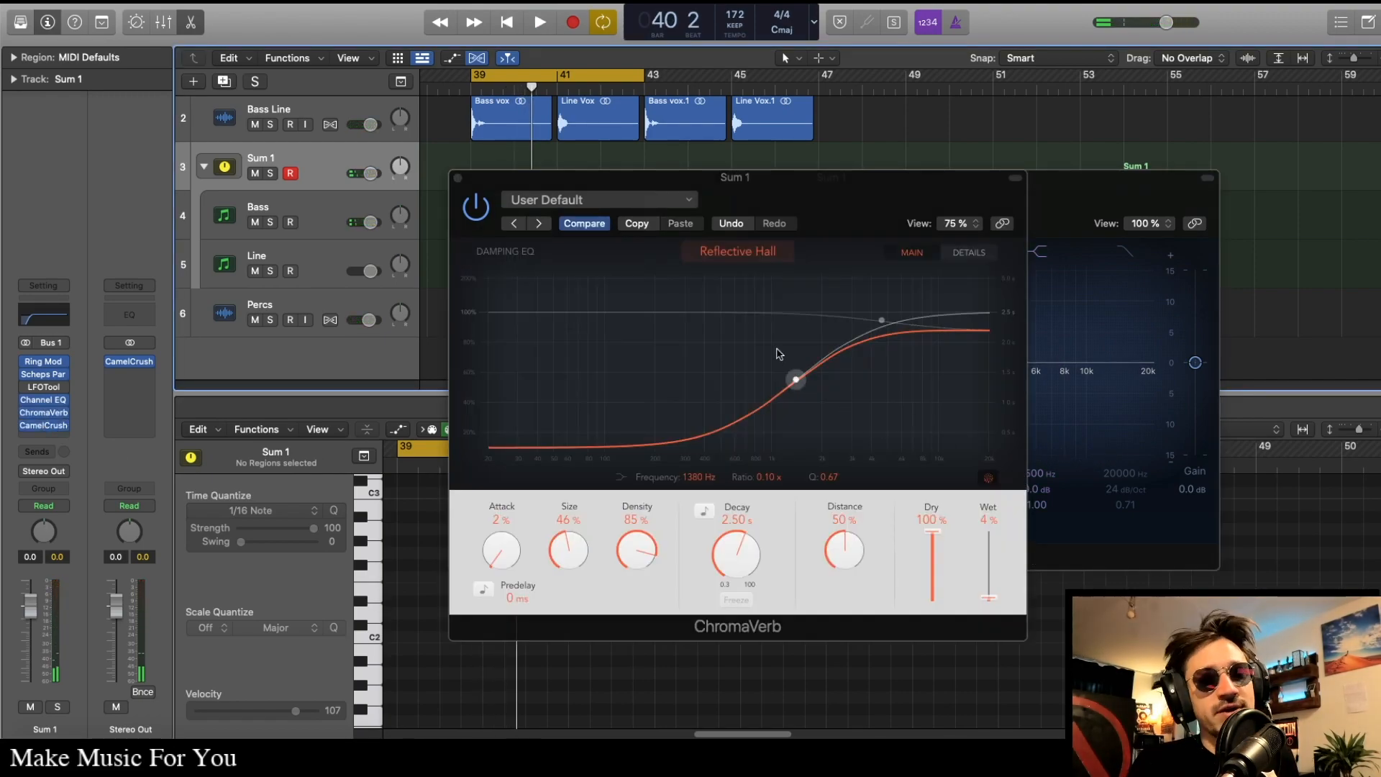
click(458, 177)
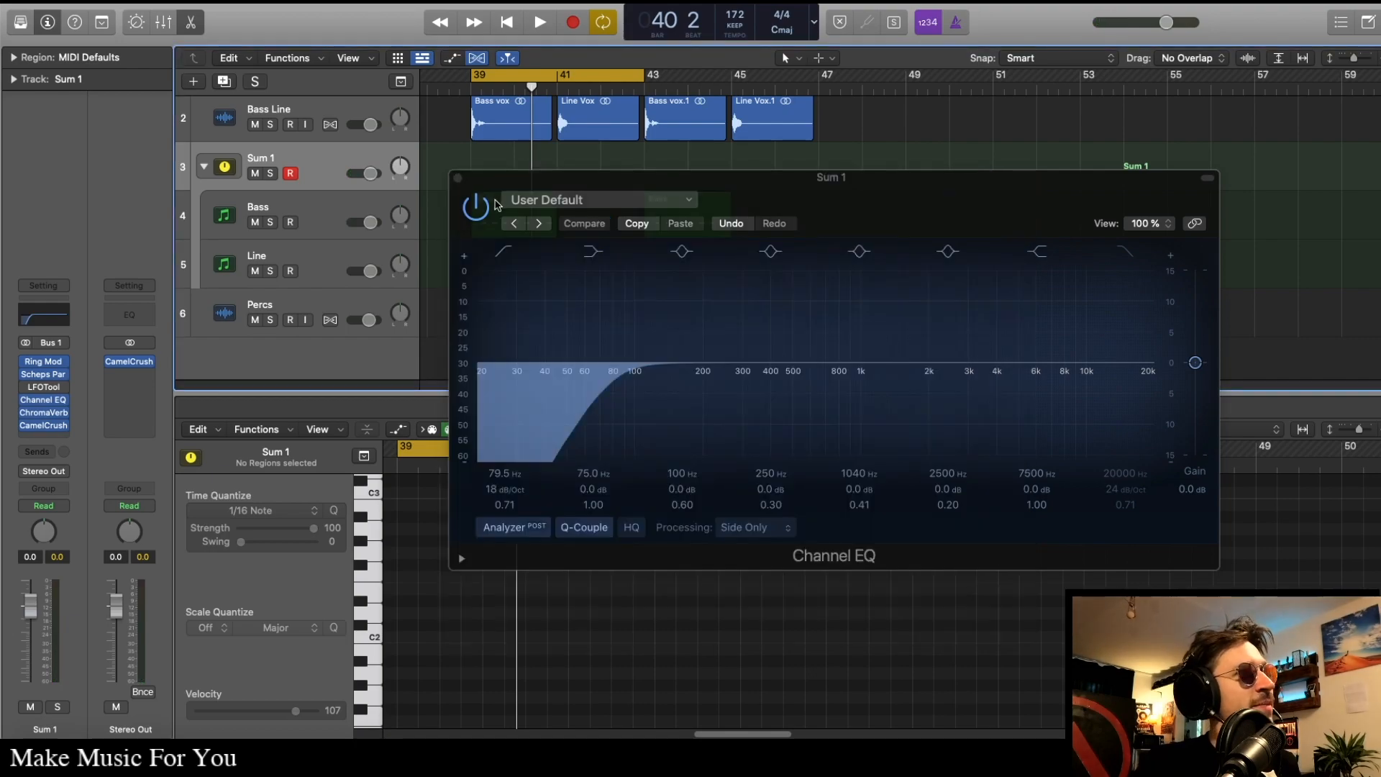
click(458, 178)
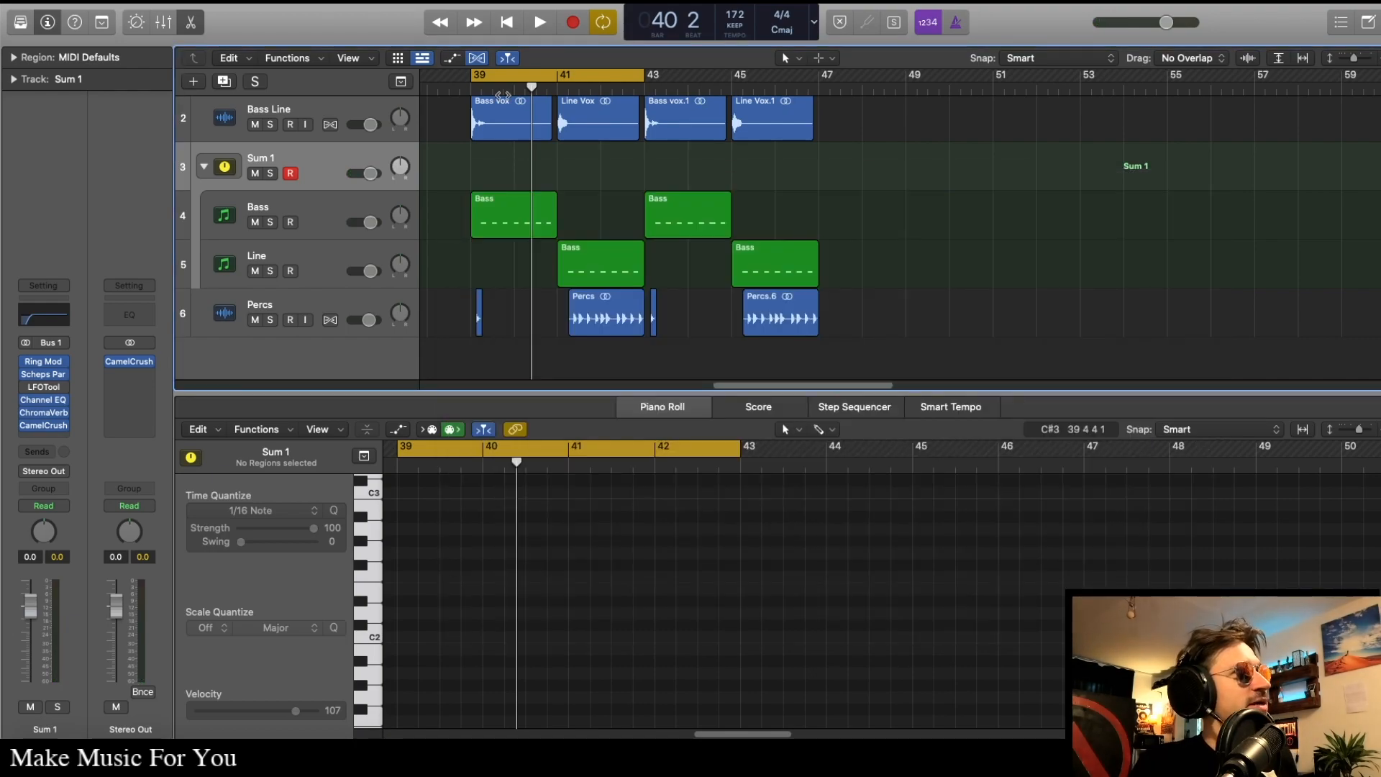
Step: Turn off cycle mode during playback and audition the bassline up to bar 43
key(space)
key(c)
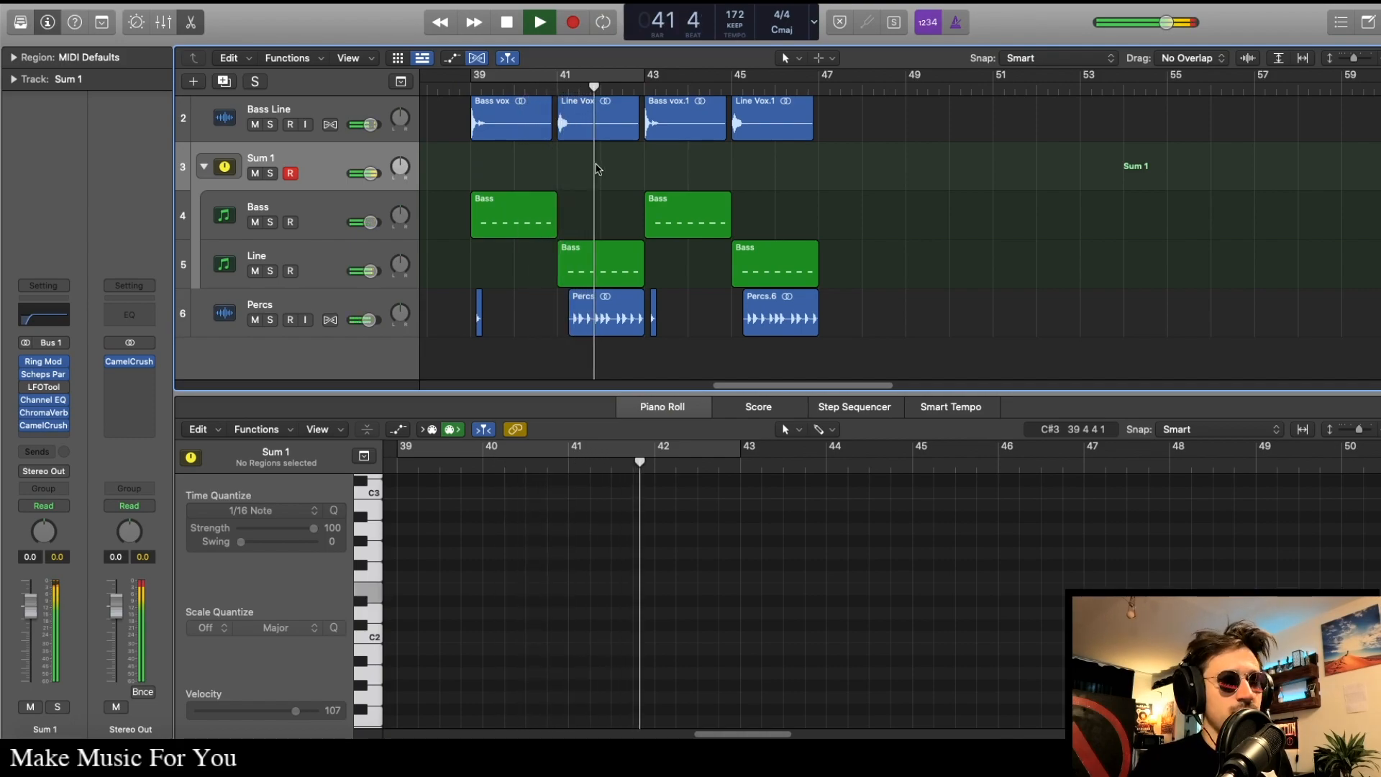
key(space)
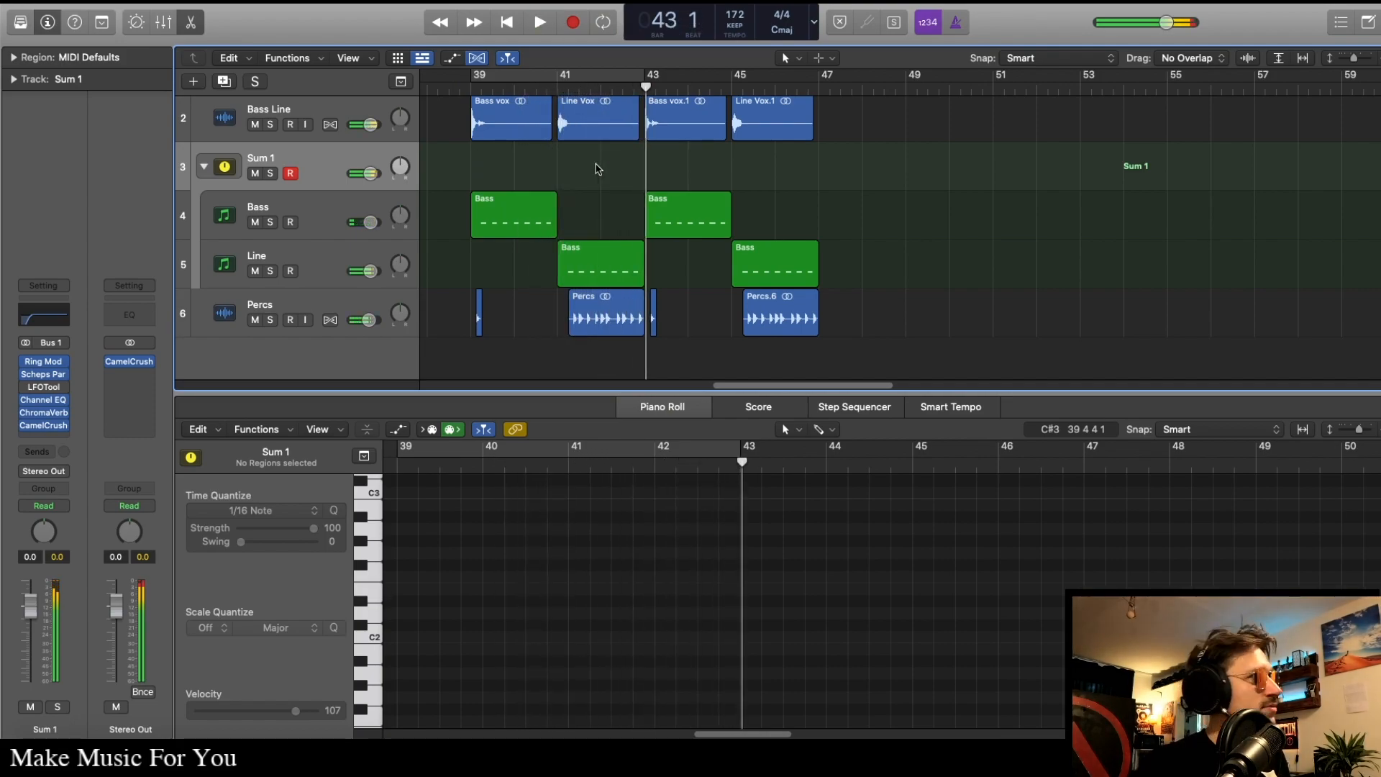